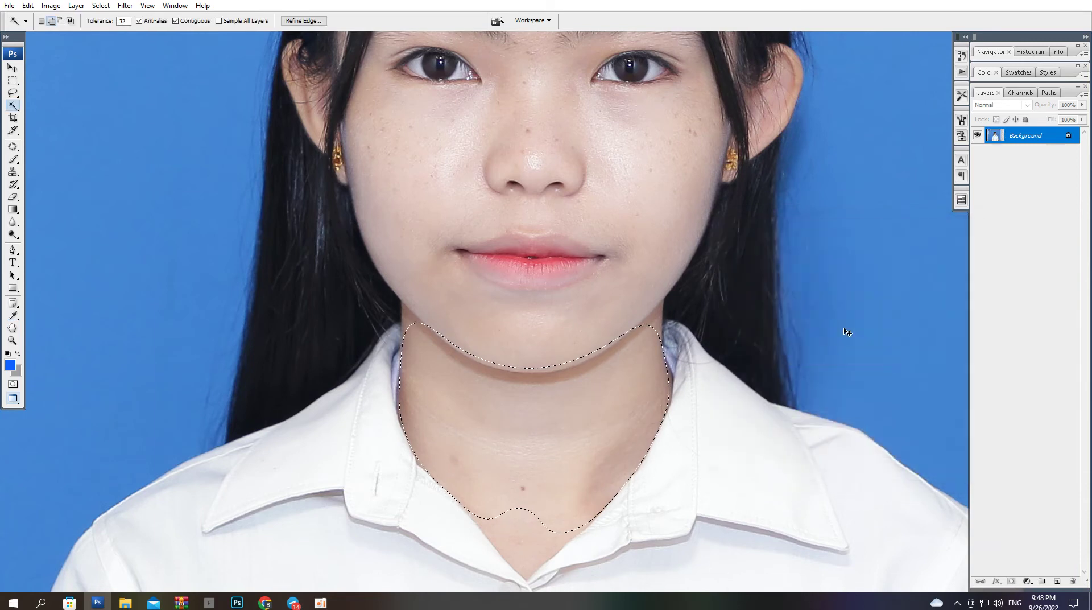
- Feather the selection of shaded skin along the jaw and neck and brighten it slightly with Curves
key("ctrl+0")
key("ctrl+plus")
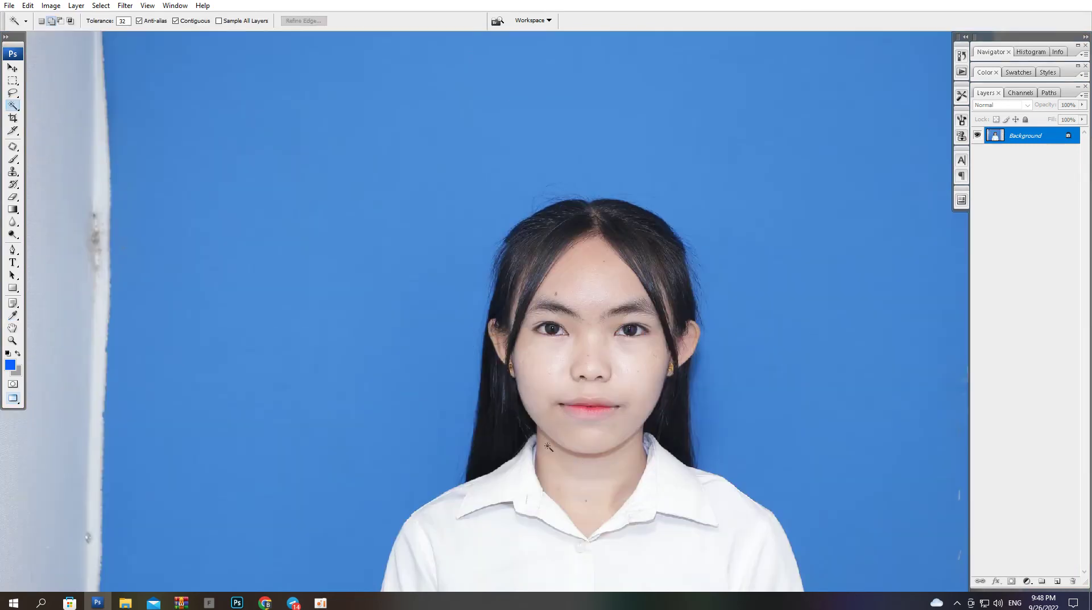
key("ctrl+alt+d")
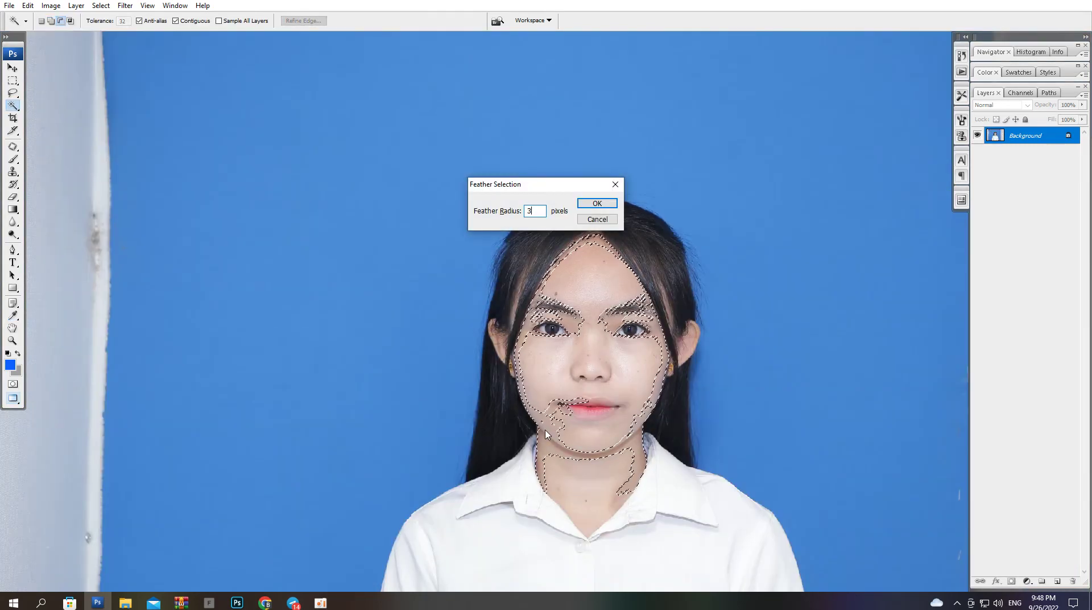
key("Return")
key("ctrl+m")
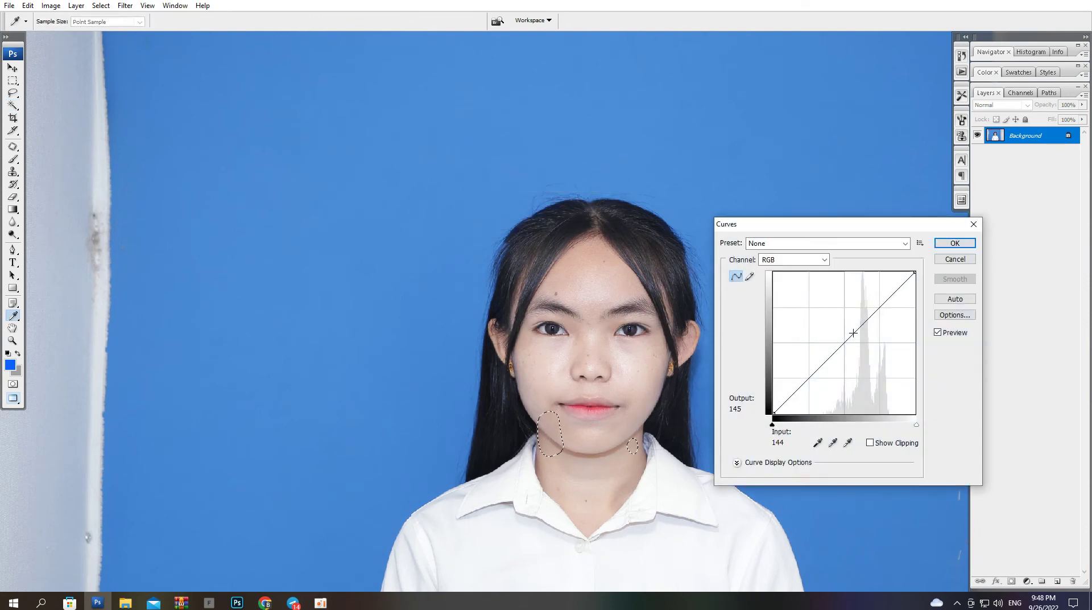
left_click_drag(848, 338, 848, 331)
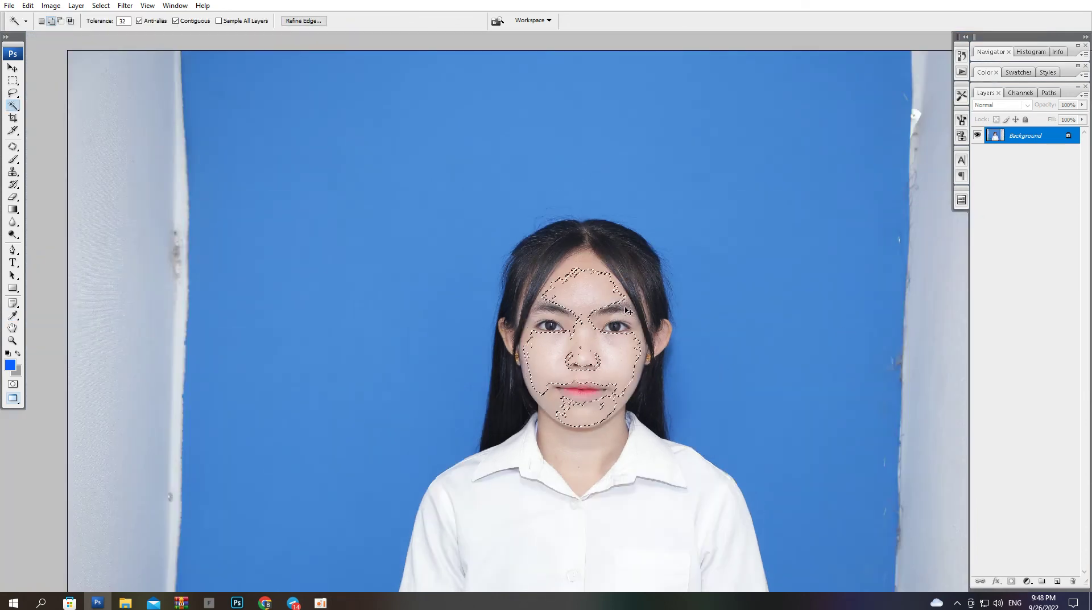
- Feather the selection of the facial skin by 30 pixels
key("ctrl+alt+d")
type("30")
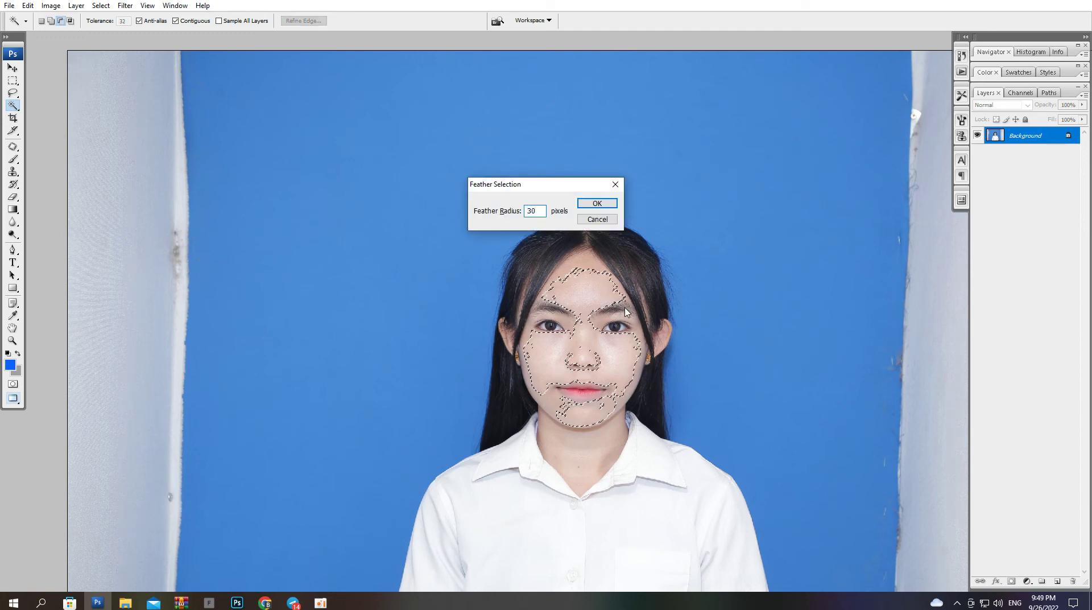
key("Return")
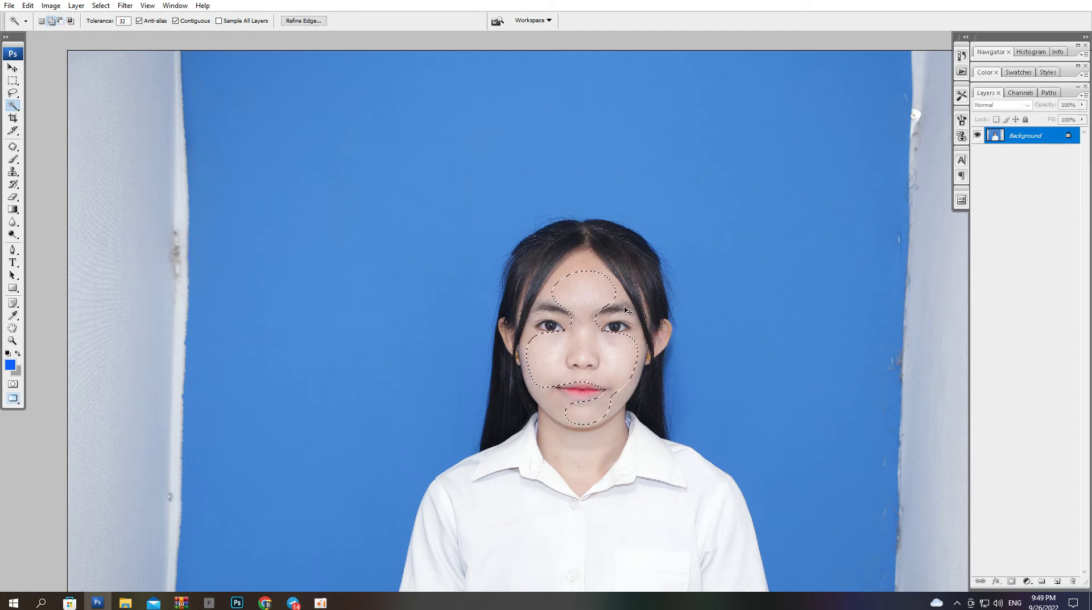
- Shift the selected face's midtones slightly towards red and blue with Color Balance, and clear the selection
key("ctrl+b")
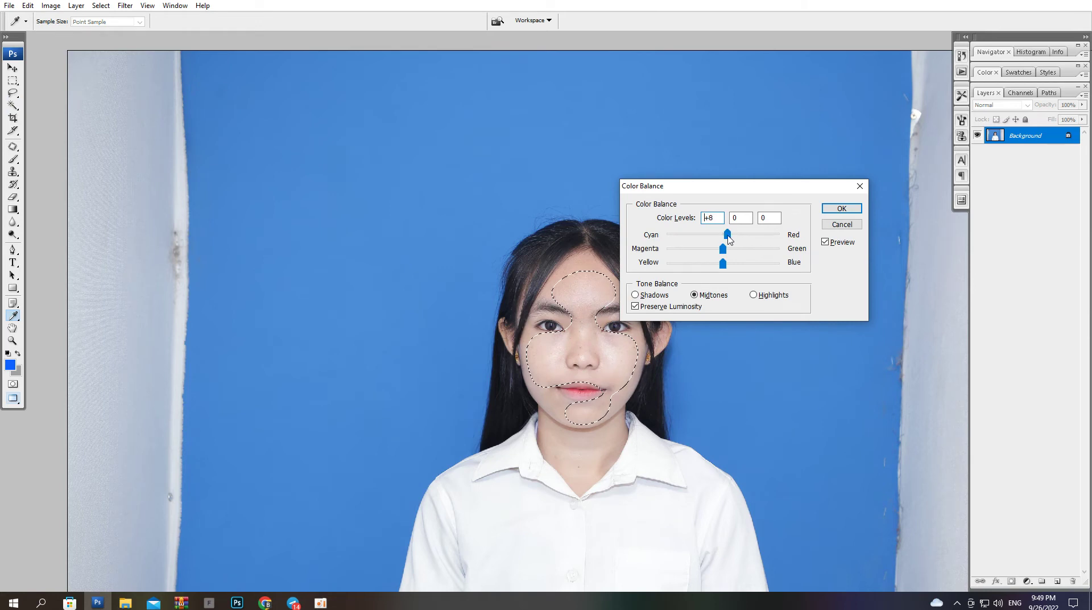
left_click_drag(729, 239, 730, 240)
left_click_drag(723, 263, 725, 265)
key("Return")
key("w")
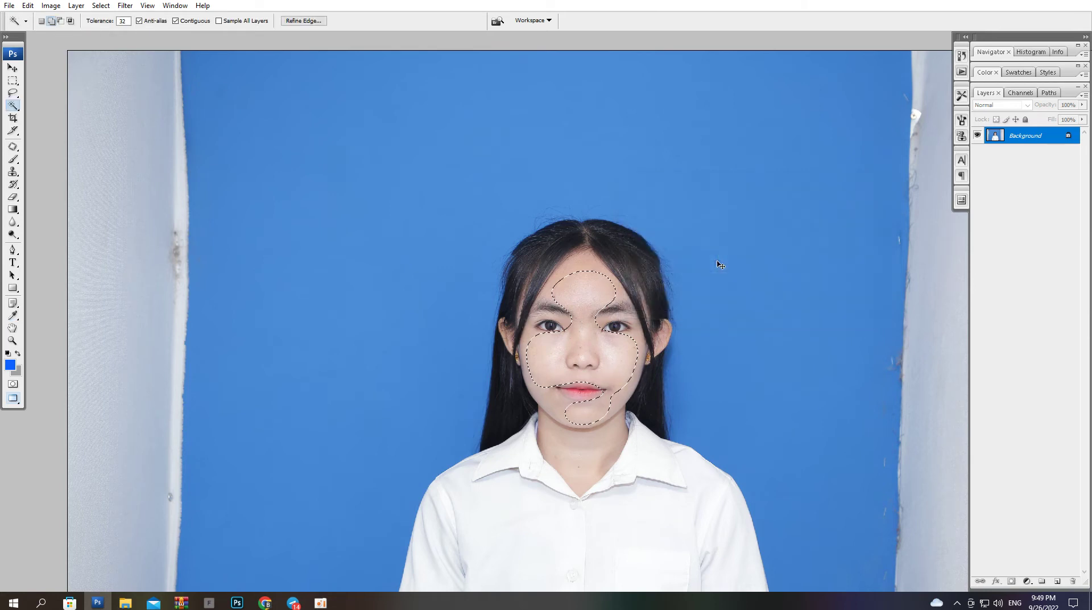
key("ctrl+d")
- Set the Clone Stamp tool to a 150-pixel brush at 20% opacity for retouching the neck skin
key("ctrl+minus")
key("ctrl+plus")
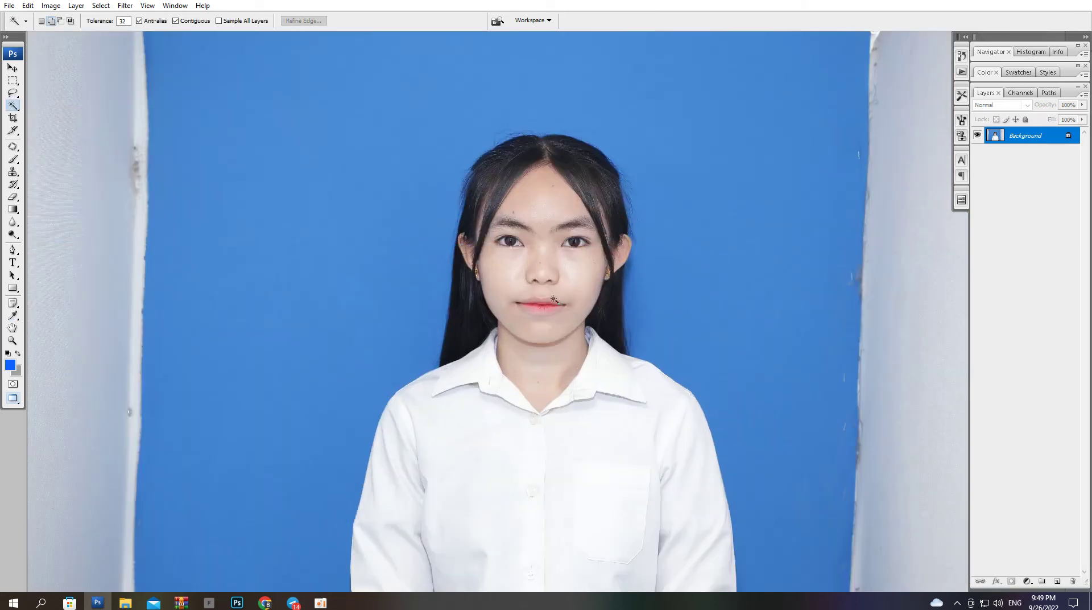
key("ctrl+minus")
left_click(563, 304, "ctrl")
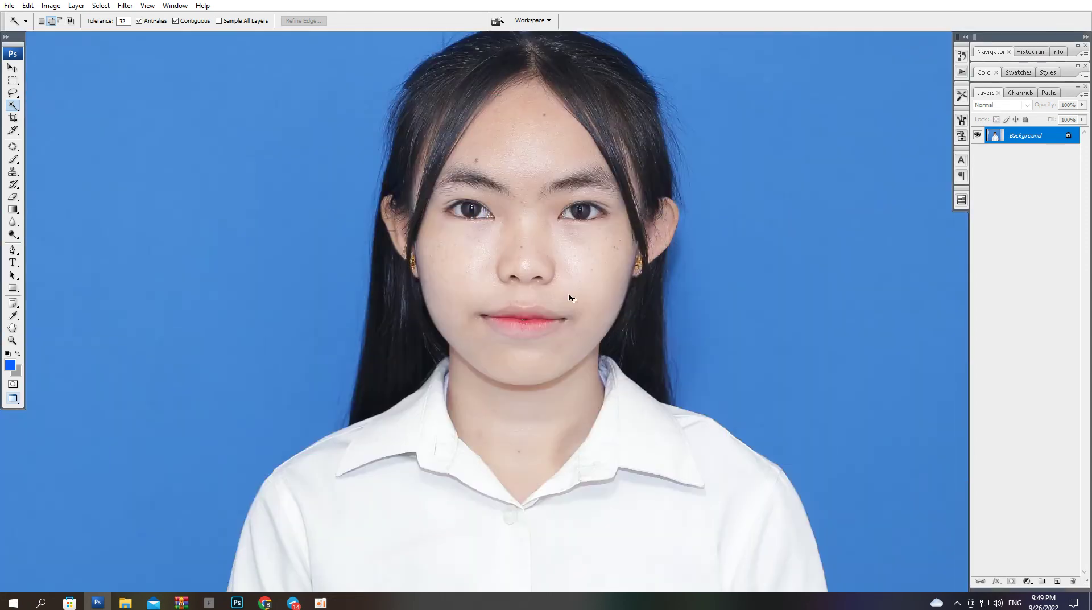
key("s")
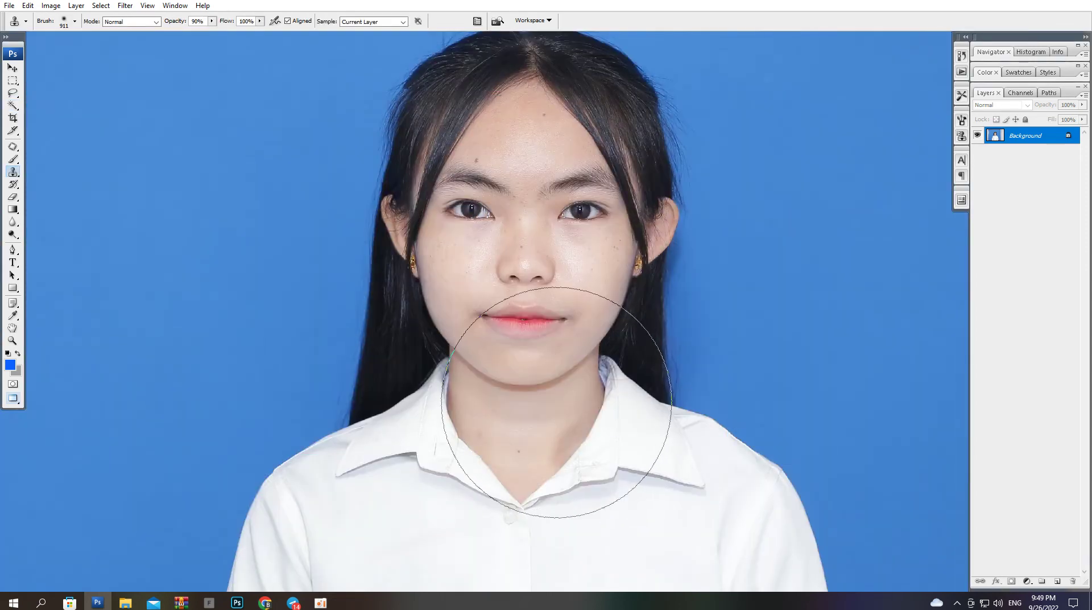
key("bracketleft")
key("bracketleft")
key("bracketleft")
key("bracketleft")
key("bracketleft")
key("bracketleft")
key("bracketleft")
key("bracketleft")
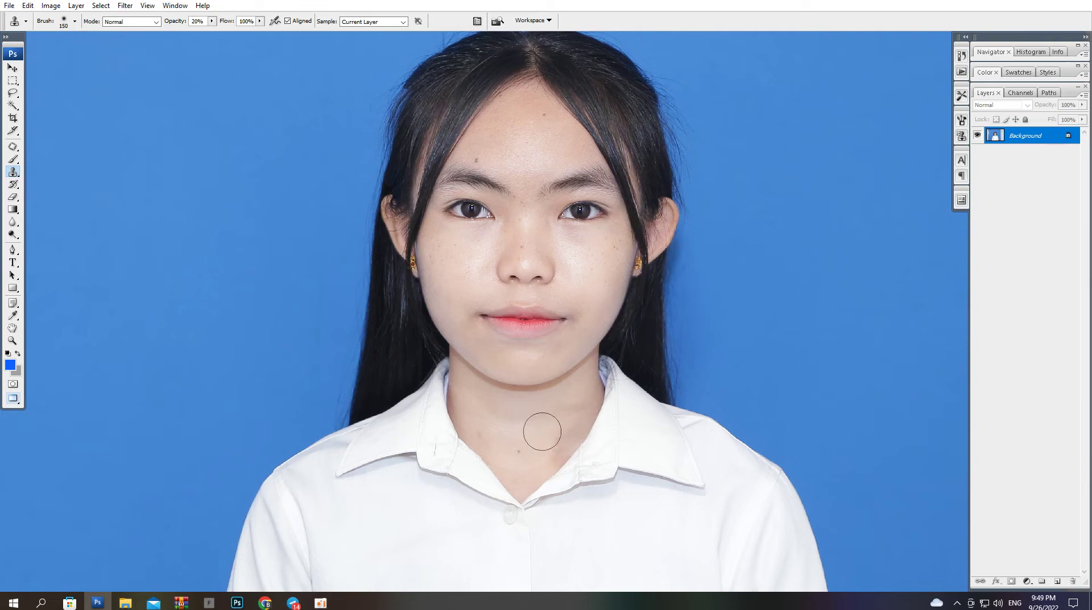
- Try to select the blue backdrop with the Magic Wand tool
key("w")
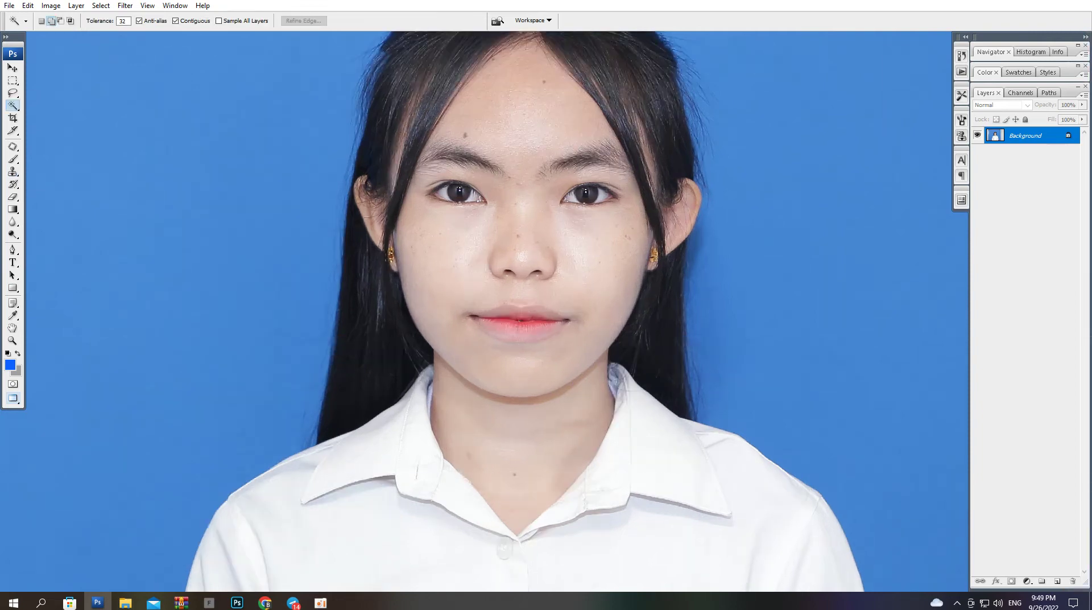
left_click_drag(494, 79, 396, 370, "ctrl")
key("ctrl+minus")
key("ctrl+minus")
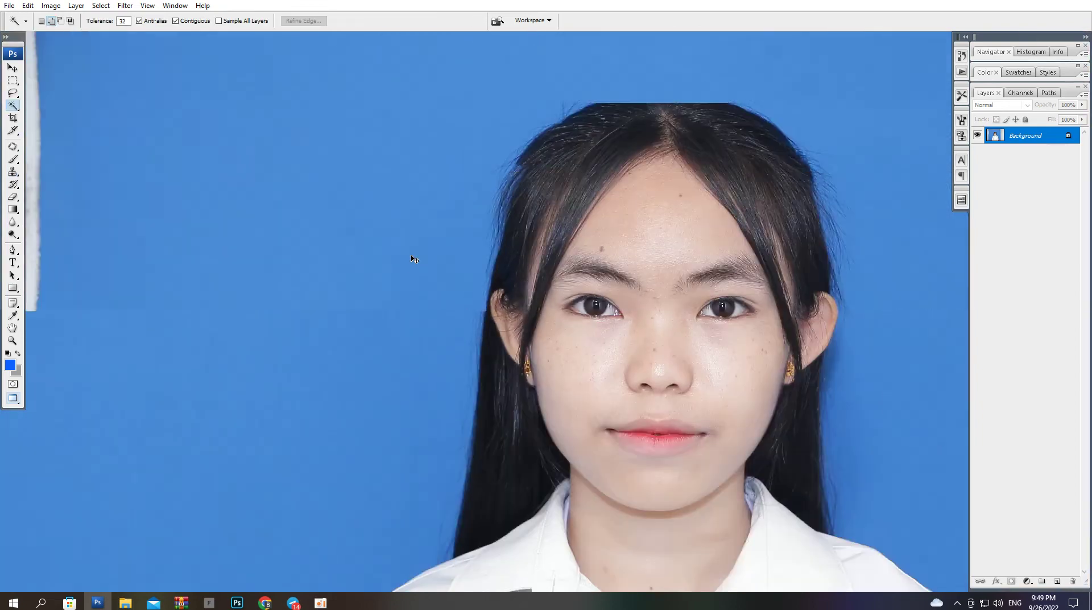
right_click(14, 105)
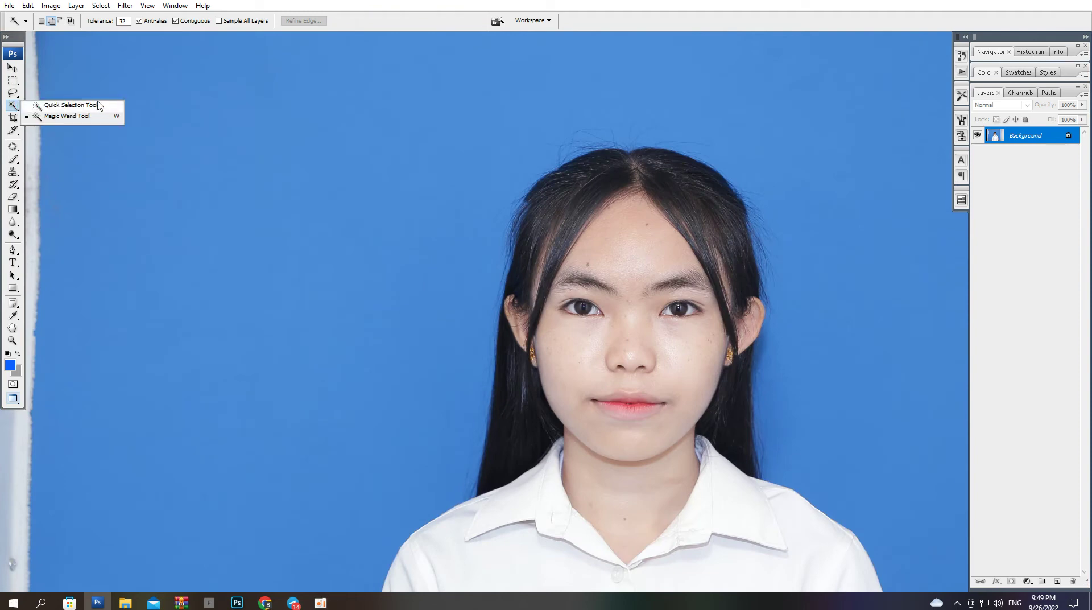
left_click(67, 115)
key("ctrl+0")
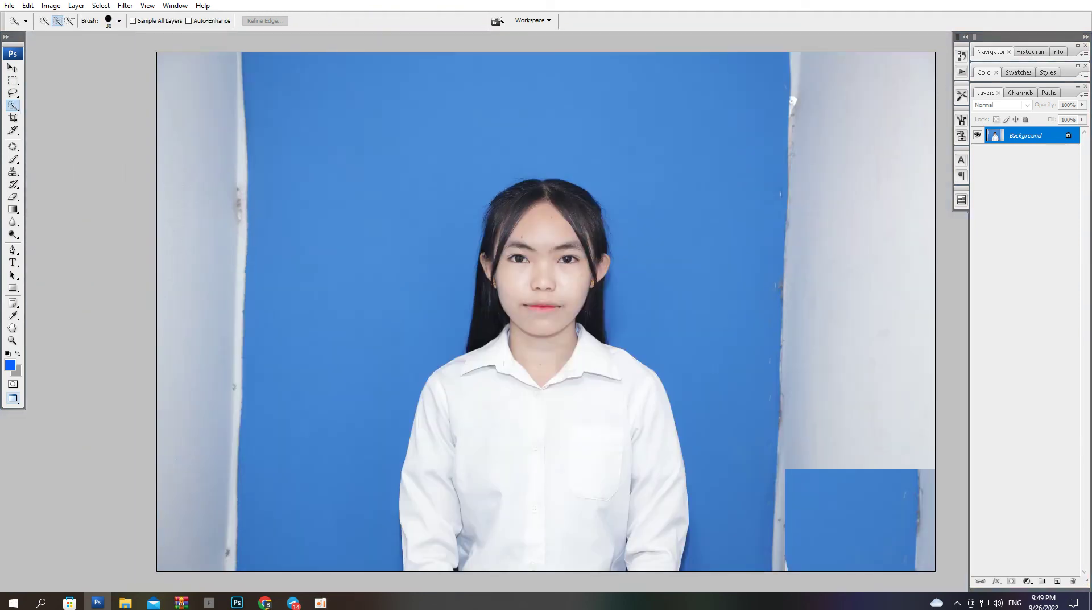
left_click(479, 117)
key("ctrl+h")
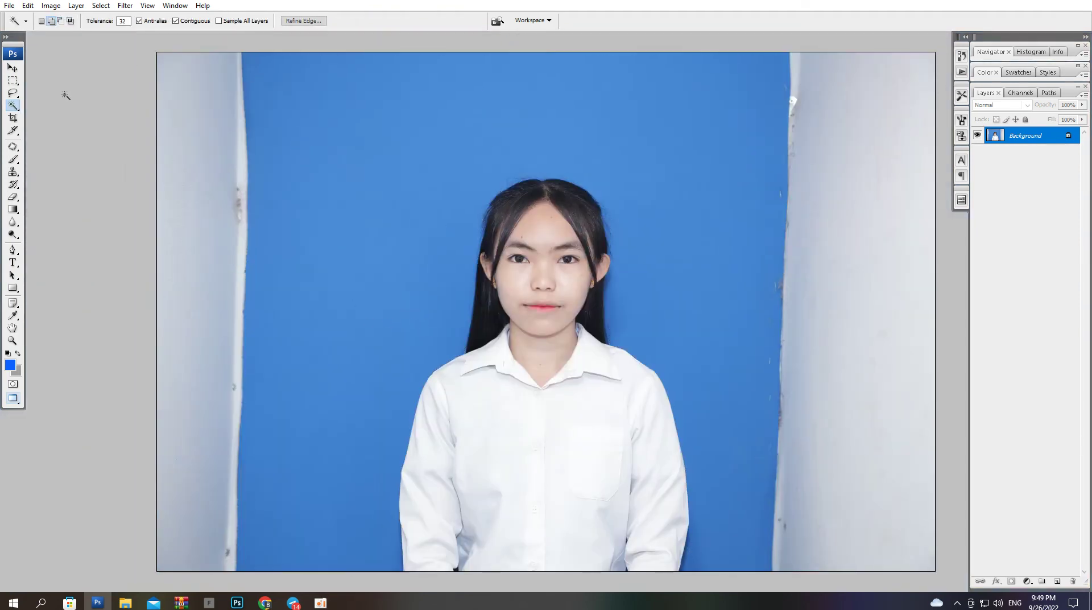
- Select the whole blue backdrop around the subject with the Quick Selection tool and feather the selection by 2 pixels
right_click(11, 107)
left_click(42, 106)
mouse_move(398, 281)
left_mouse_down()
mouse_move(525, 44)
mouse_move(735, 198)
mouse_move(780, 181)
left_mouse_up()
mouse_move(702, 120)
left_mouse_down()
mouse_move(633, 108)
mouse_move(584, 151)
left_mouse_up()
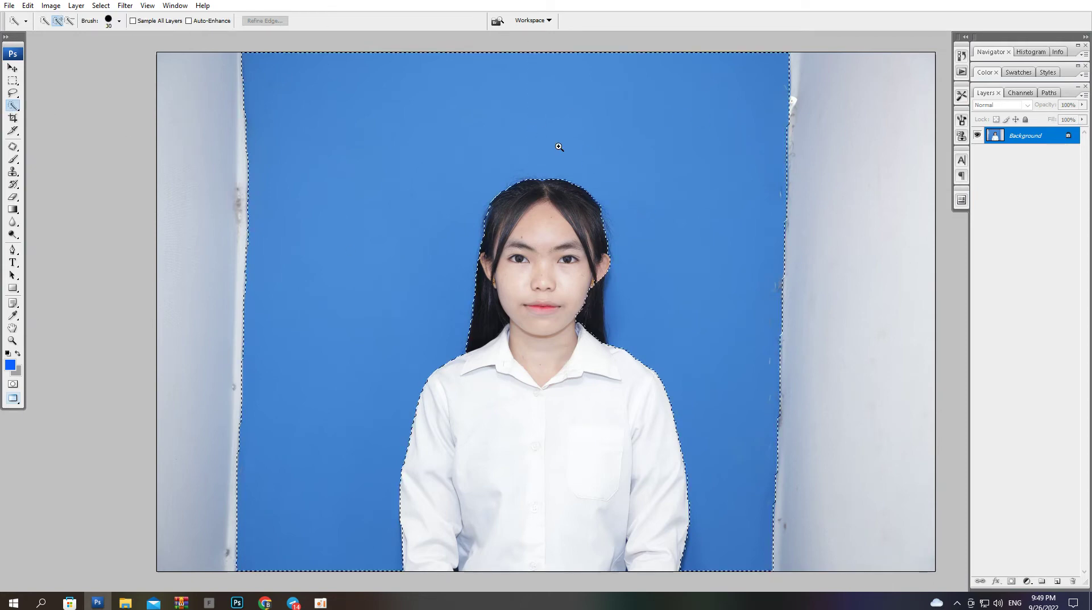
left_click(559, 147)
key("l")
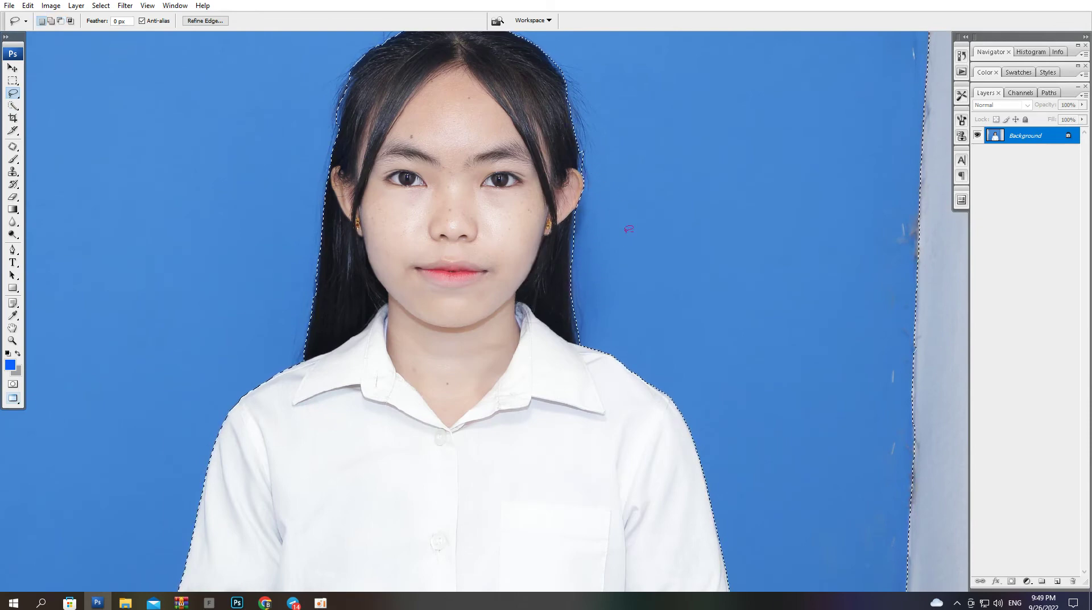
key("ctrl+alt+d")
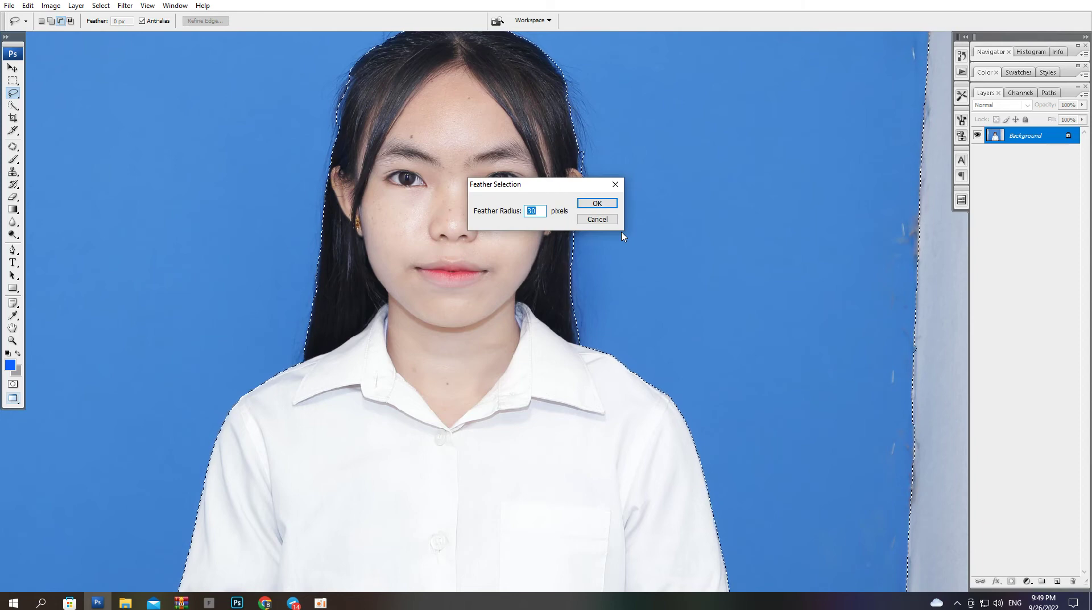
key("Return")
- Apply a Photo Filter to the selected backdrop that turns it a brighter, more saturated blue
key("alt+i")
key("a")
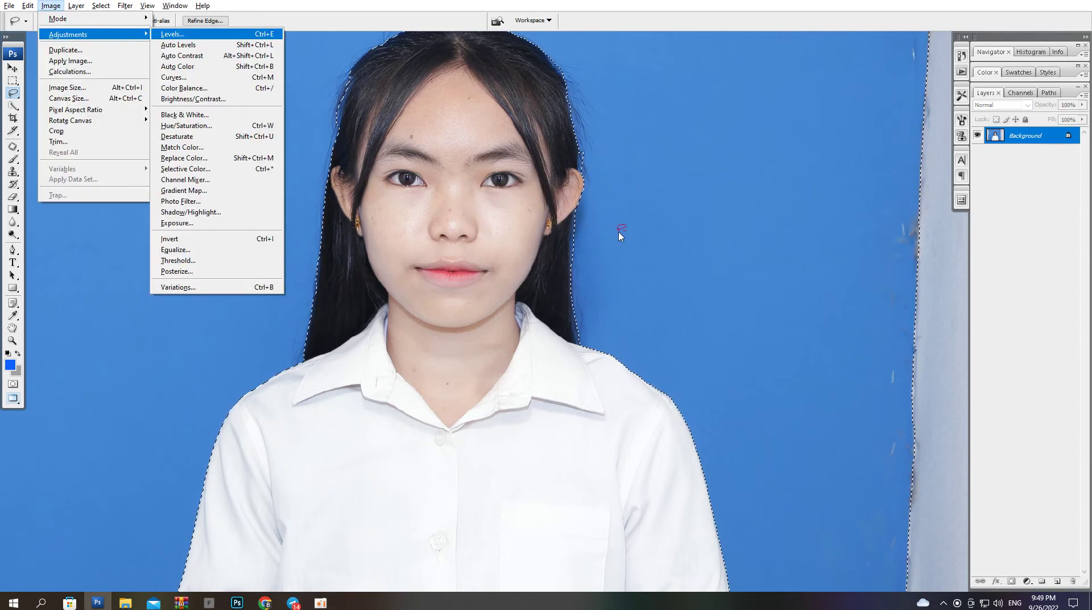
key("f")
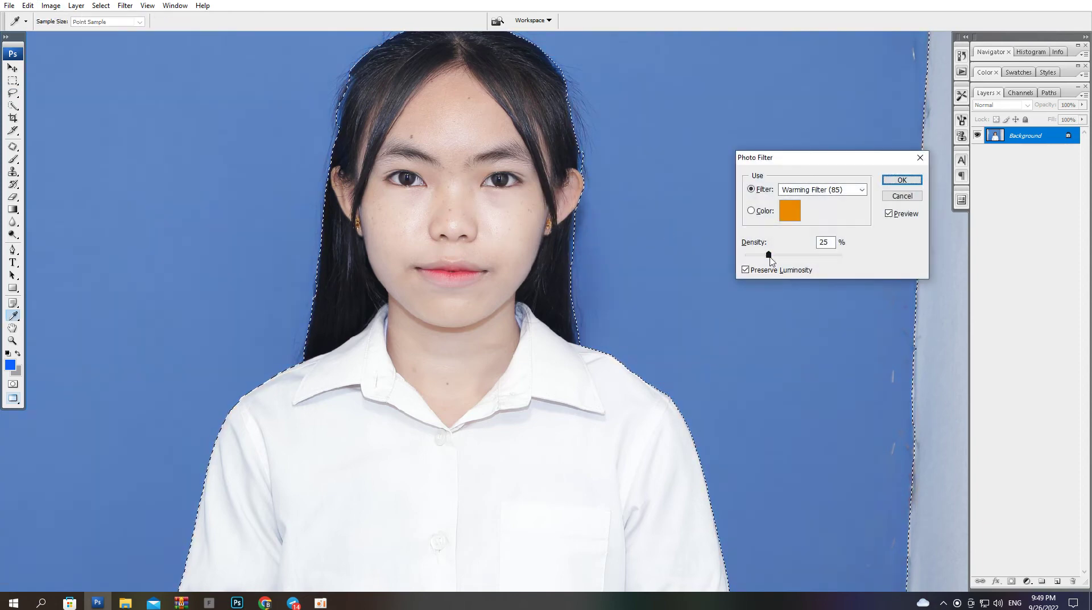
left_click(799, 188)
left_click(807, 244)
key("Return")
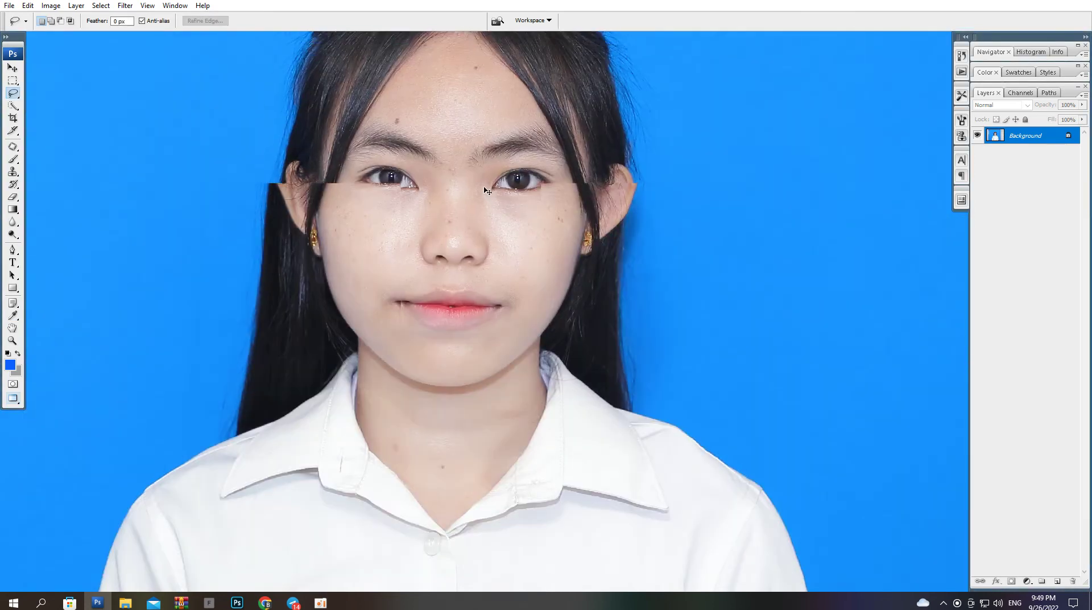
- Trace a closed Pen path along the hair's outer edge on the image's left side and convert it to a selection feathered by 2 pixels
key("p")
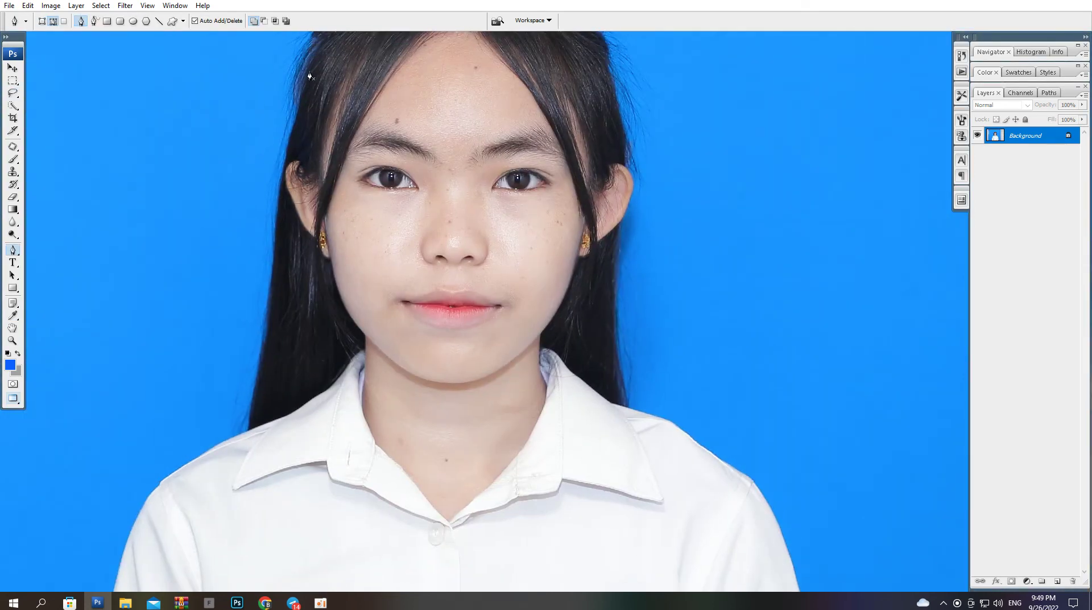
scroll(310, 76, "up", 5)
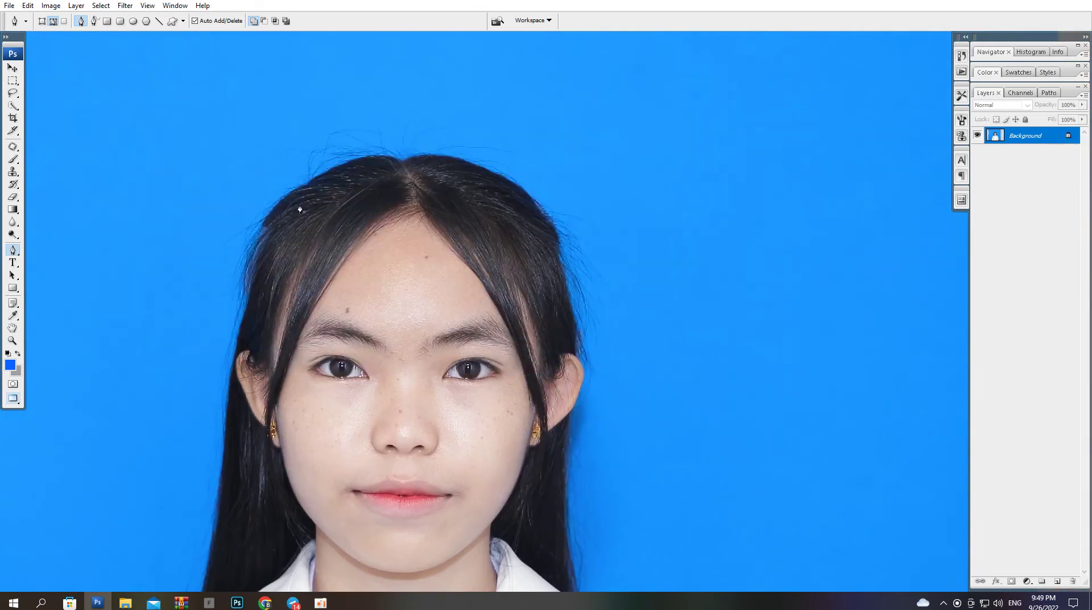
scroll(245, 398, "down", 8)
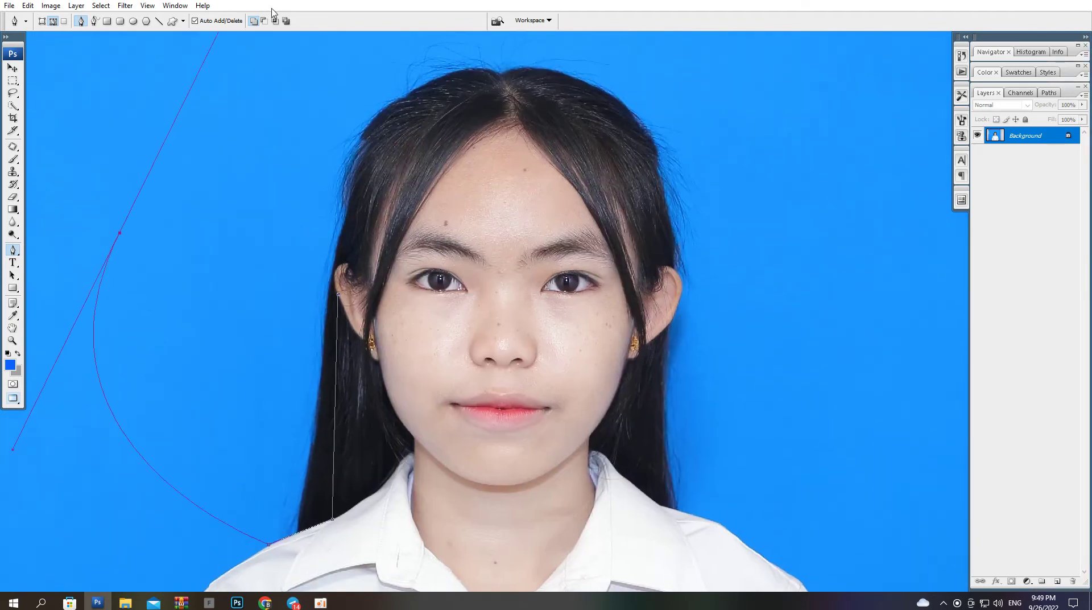
scroll(319, 207, "up", 3)
left_click_drag(421, 124, 595, 130)
left_click_drag(484, 180, 455, 181)
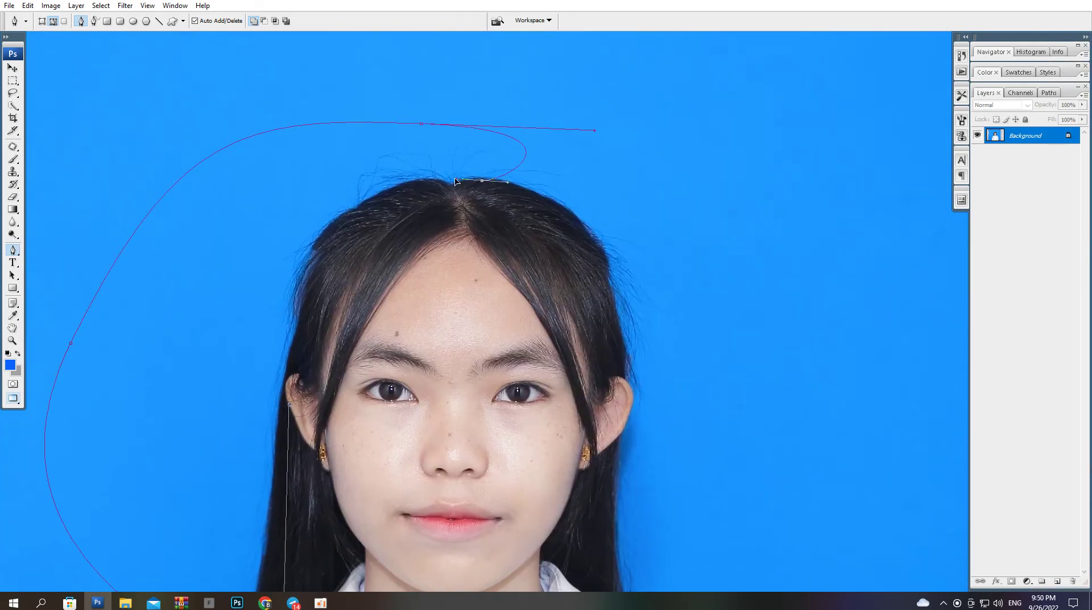
left_click_drag(317, 251, 292, 296)
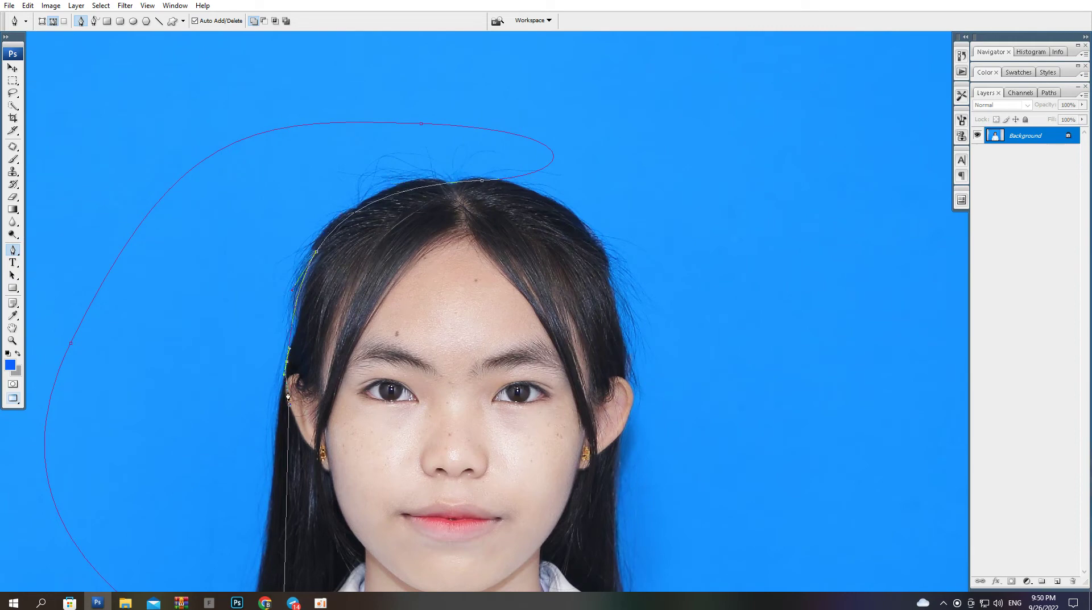
scroll(288, 396, "up", 3)
scroll(443, 298, "down", 2)
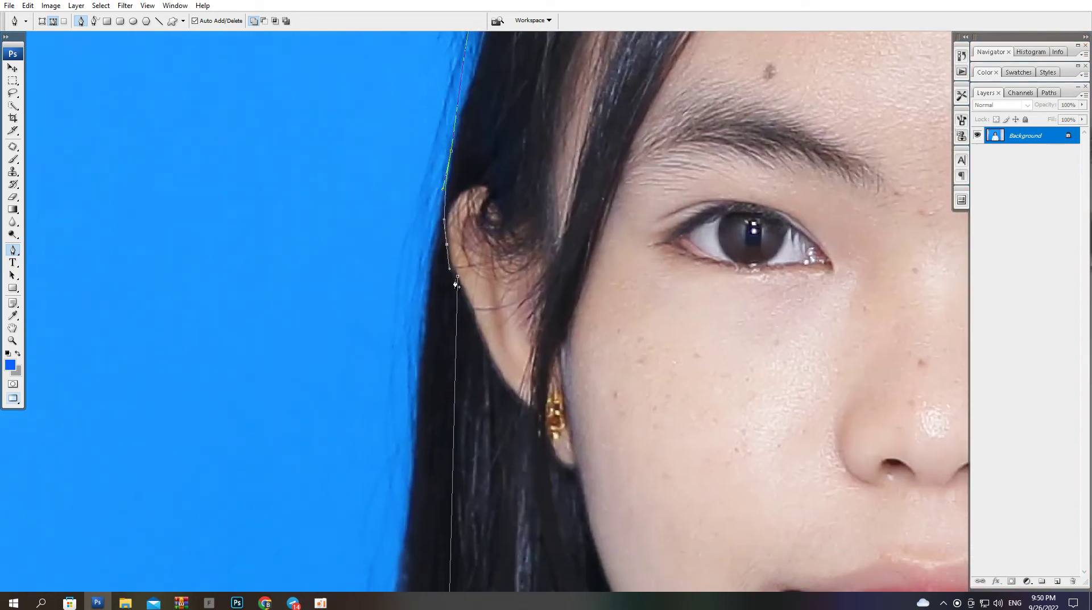
key("ctrl+alt+d")
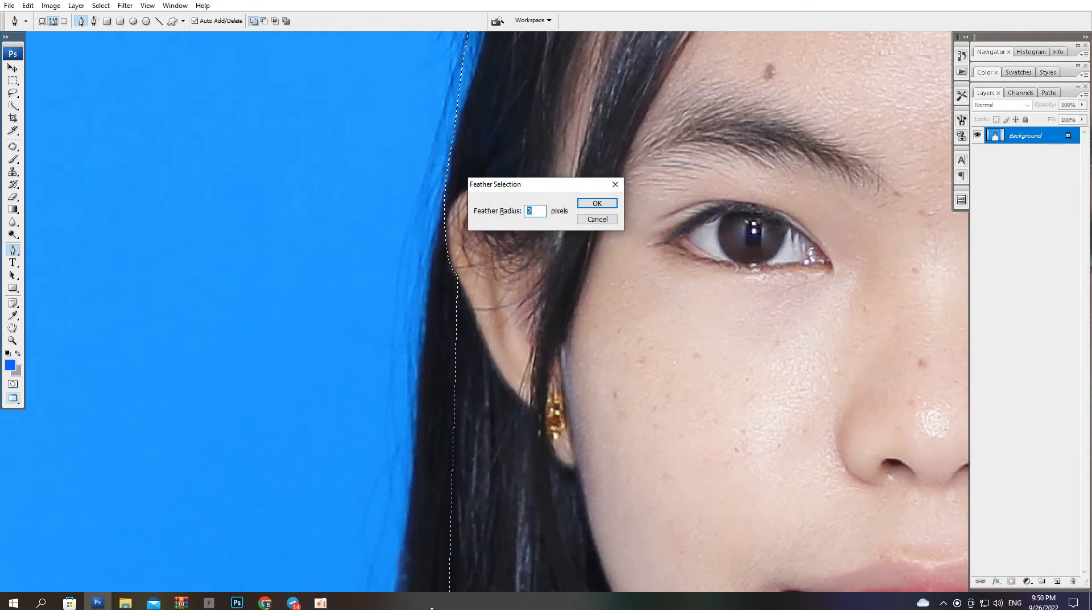
key("Return")
- Set the Clone Stamp opacity to 90% and paint sampled backdrop over stray hairs along the crown and upper hair edge on the image's left side
scroll(480, 505, "down", 3)
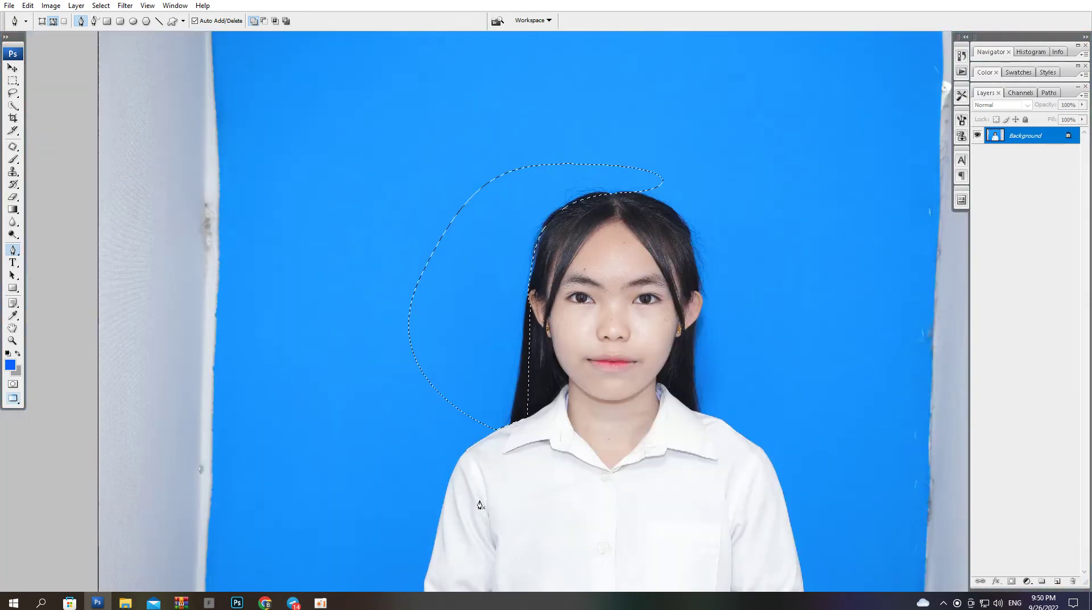
scroll(305, 251, "down", 2)
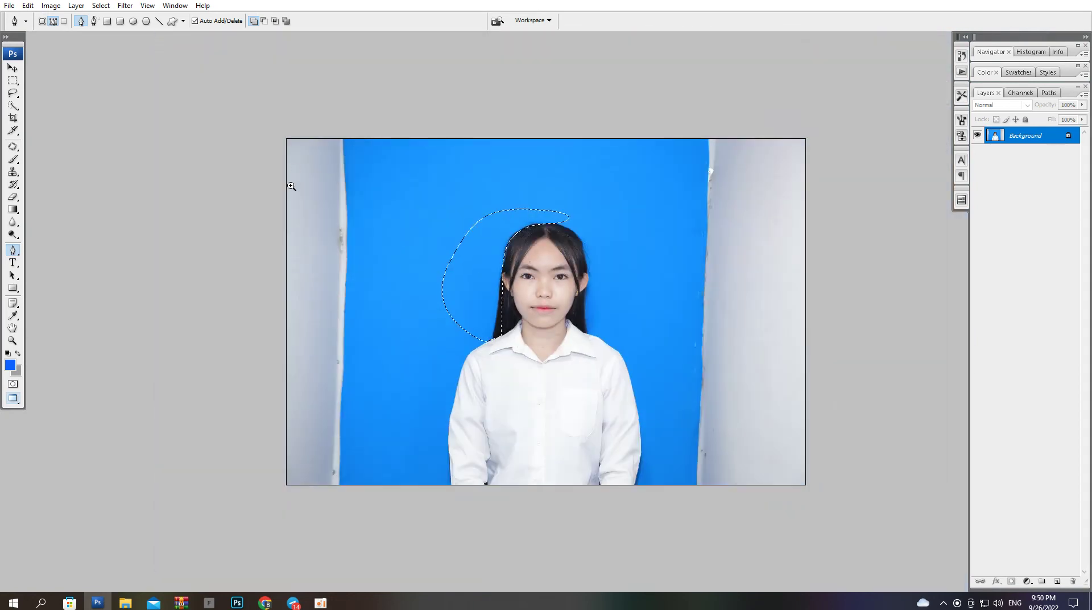
scroll(291, 186, "up", 4)
key("s")
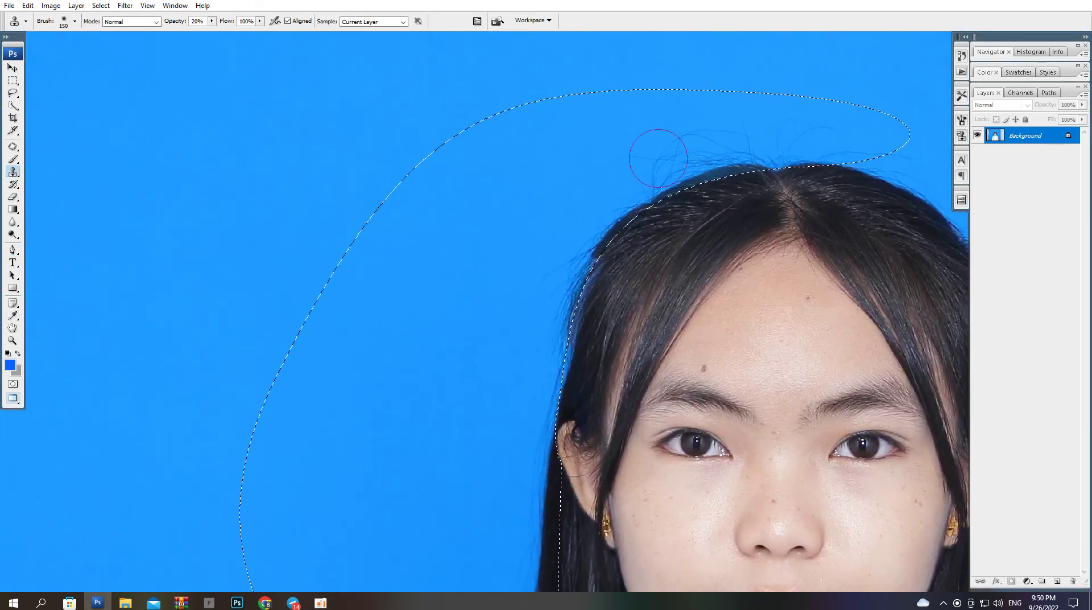
key("9")
left_click(541, 154, "alt")
mouse_move(622, 157)
left_mouse_down()
mouse_move(737, 147)
mouse_move(748, 123)
mouse_move(814, 154)
mouse_move(747, 146)
mouse_move(798, 165)
mouse_move(621, 261)
left_mouse_up()
left_click(686, 159, "alt")
left_click(621, 159, "alt")
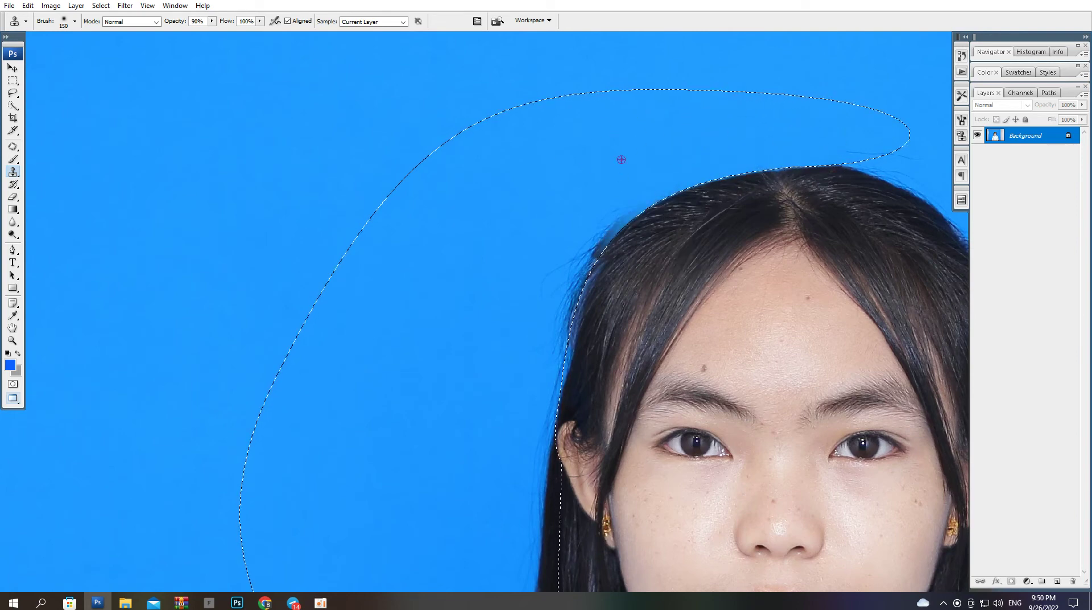
left_click_drag(608, 203, 565, 290)
left_click_drag(550, 355, 532, 549)
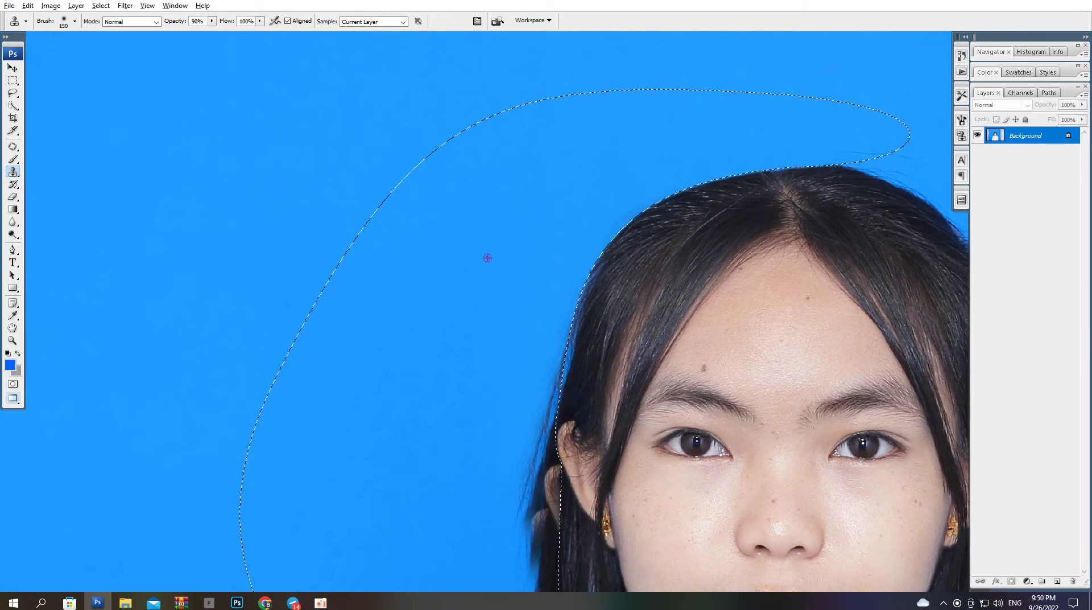
- Enlarge the Clone Stamp brush to 189 px and paint sampled backdrop over the stray hairs from the ear down to the shoulder
left_click(488, 258, "alt")
mouse_move(479, 298)
left_mouse_down()
mouse_move(549, 429)
mouse_move(528, 486)
mouse_move(532, 537)
left_mouse_up()
left_click_drag(512, 378, 454, 287)
right_click(464, 291)
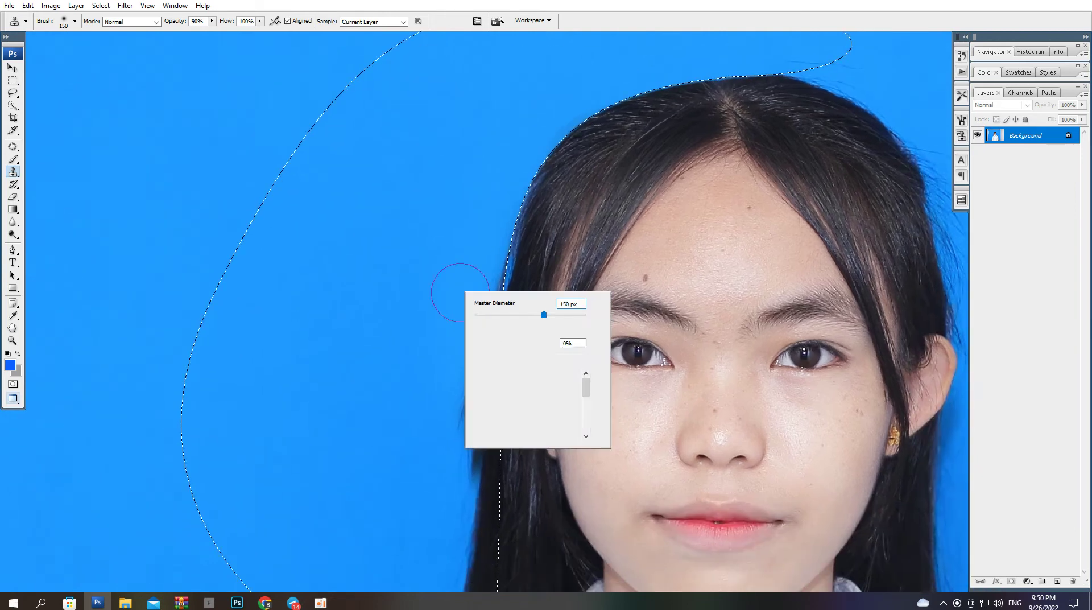
left_click_drag(544, 314, 555, 316)
left_click(390, 211, "alt")
left_click_drag(477, 291, 472, 496)
left_click_drag(459, 337, 474, 195)
mouse_move(489, 355)
left_mouse_down()
mouse_move(463, 409)
mouse_move(459, 526)
left_mouse_up()
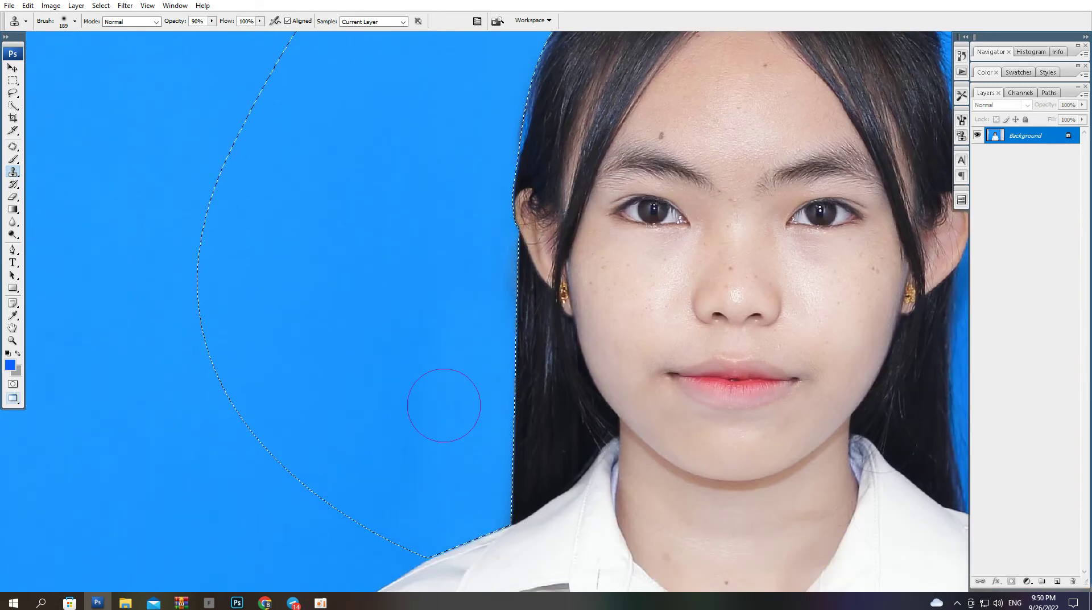
- Even out the backdrop beside the hair on the image's left side with the Clone Stamp and deselect
key("ctrl+d")
key("ctrl+minus")
key("ctrl+minus")
key("ctrl+minus")
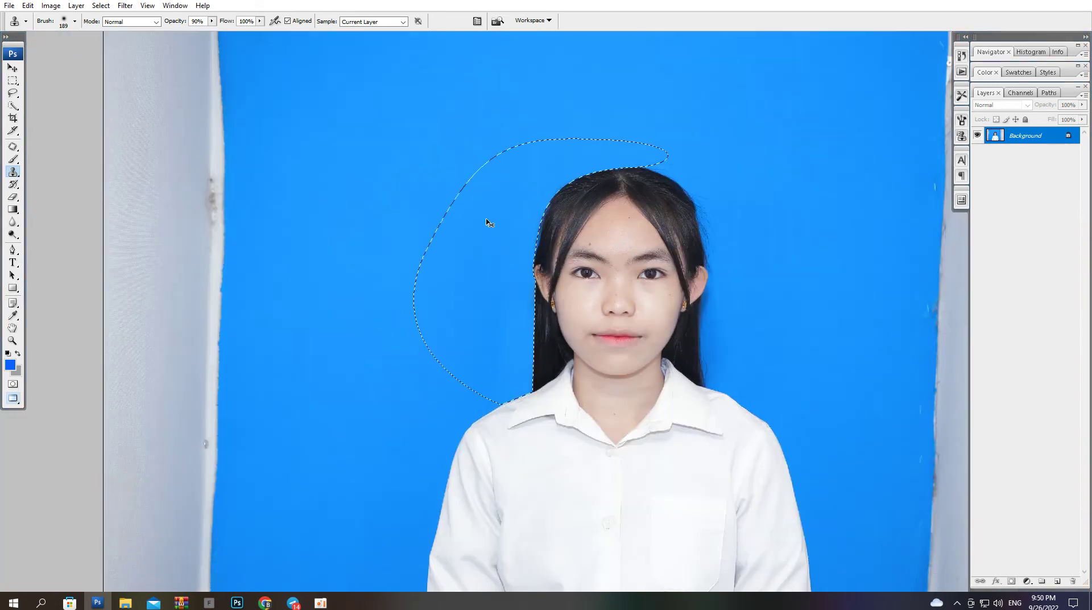
left_click(481, 295, "alt")
left_click_drag(524, 307, 535, 359)
key("ctrl+d")
- Trace a Pen path from the crown along the hair edge and around the ear on the image's right side, continuing down the hair
left_click_drag(595, 101, 797, 415)
left_click_drag(736, 410, 678, 227)
key("p")
left_click_drag(513, 164, 539, 208)
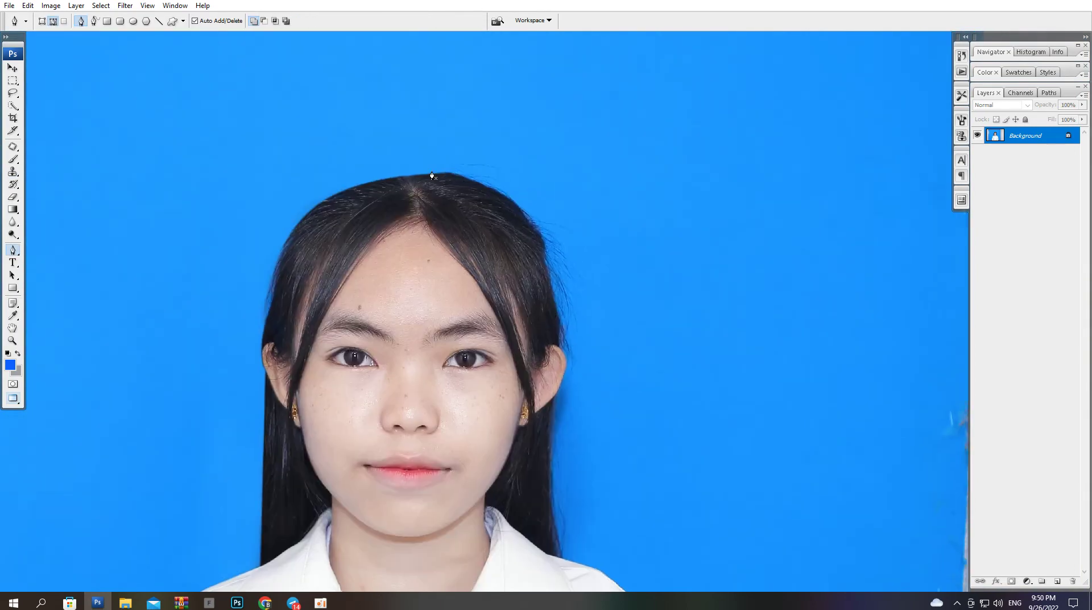
left_click_drag(550, 294, 560, 324)
left_click_drag(528, 247, 573, 450)
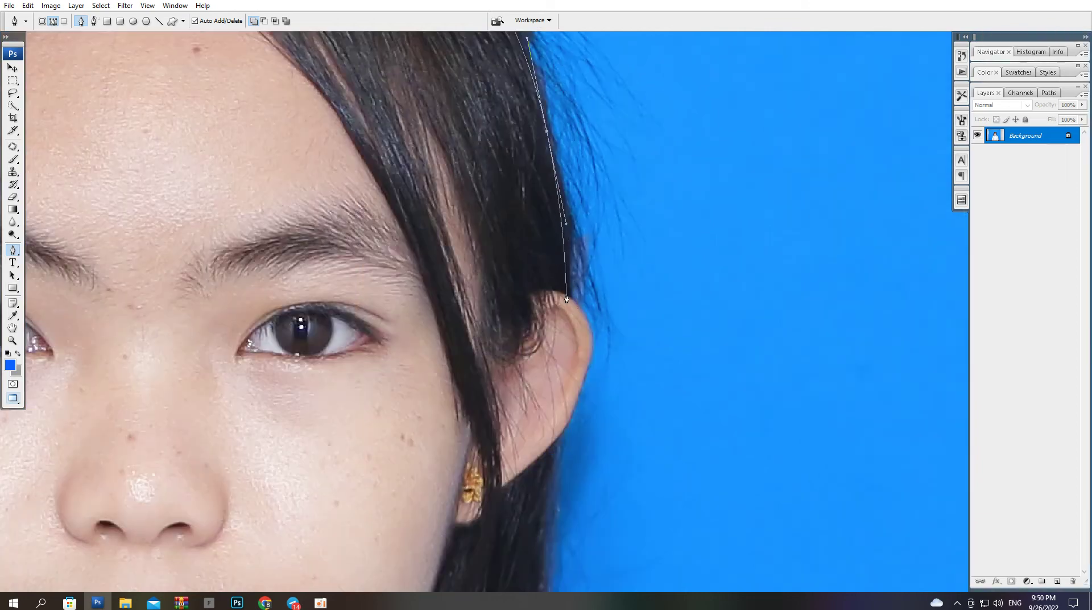
left_click_drag(578, 395, 573, 418)
left_click_drag(573, 418, 582, 345)
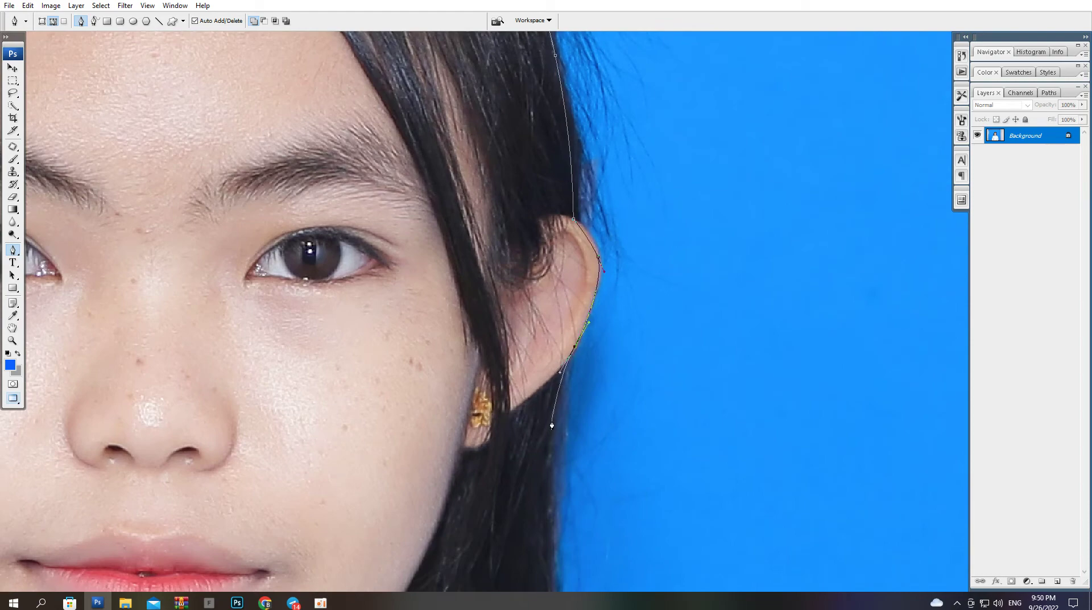
left_click_drag(551, 424, 548, 451)
left_click_drag(548, 451, 563, 327)
left_click_drag(556, 433, 586, 220)
key("ctrl+minus")
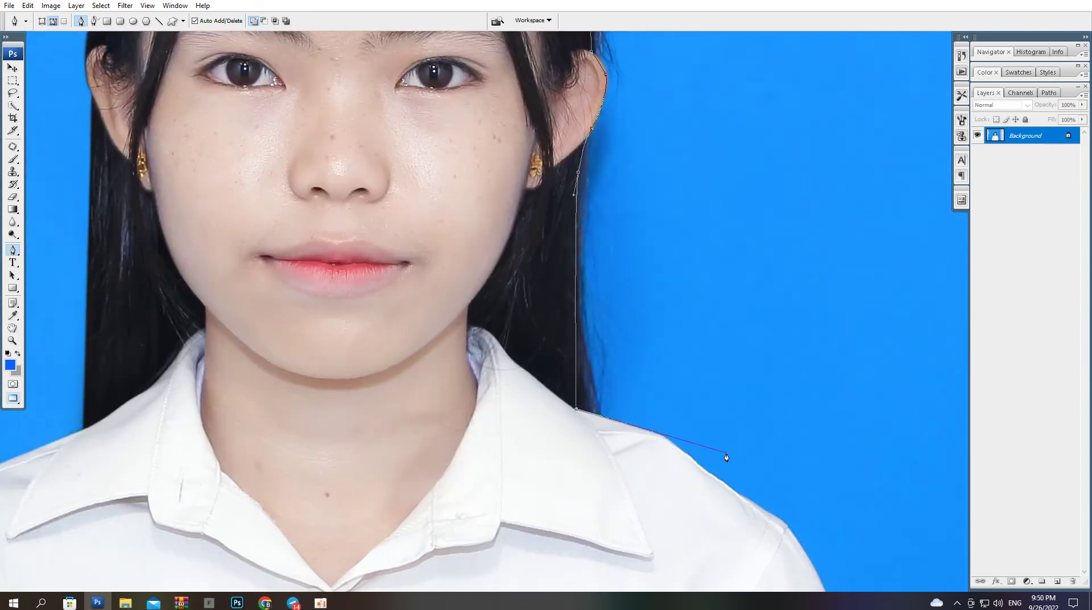
- Close the Pen path along the shoulder and through the backdrop, and convert it to a selection feathered by 2 pixels
left_click_drag(872, 425, 556, 569)
left_click_drag(812, 463, 850, 318)
left_click_drag(778, 102, 794, 443)
left_click_drag(729, 297, 475, 132)
left_click_drag(475, 205, 937, 435)
left_click_drag(512, 187, 408, 254)
key("ctrl+Return")
key("ctrl+alt+d")
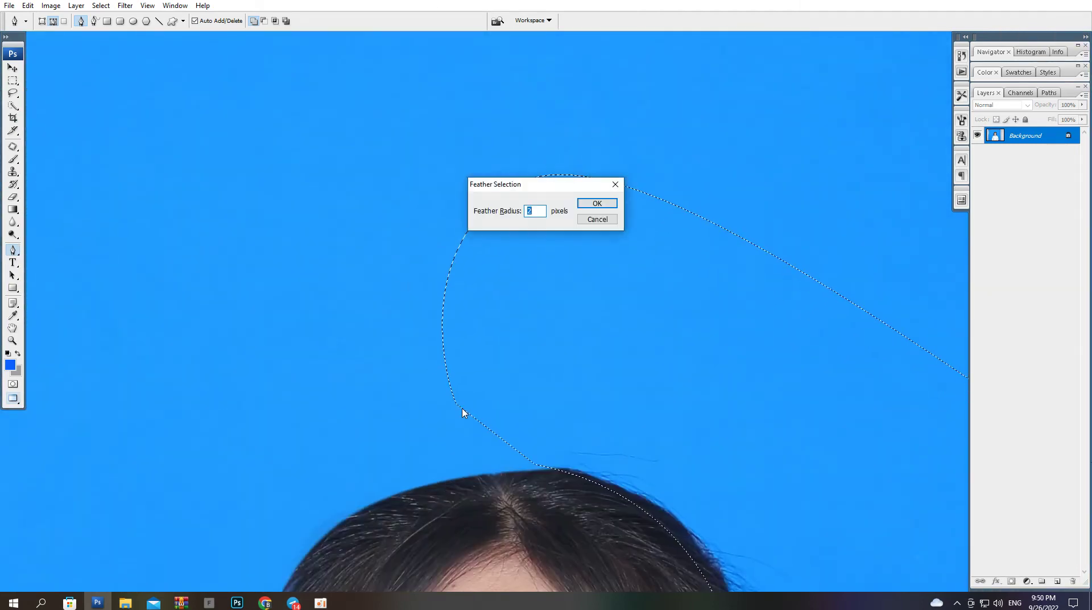
key("Return")
- Try the Clone Stamp at the top of the hair with the selection inverted, and undo the strokes
key("ctrl+0")
key("ctrl+shift+i")
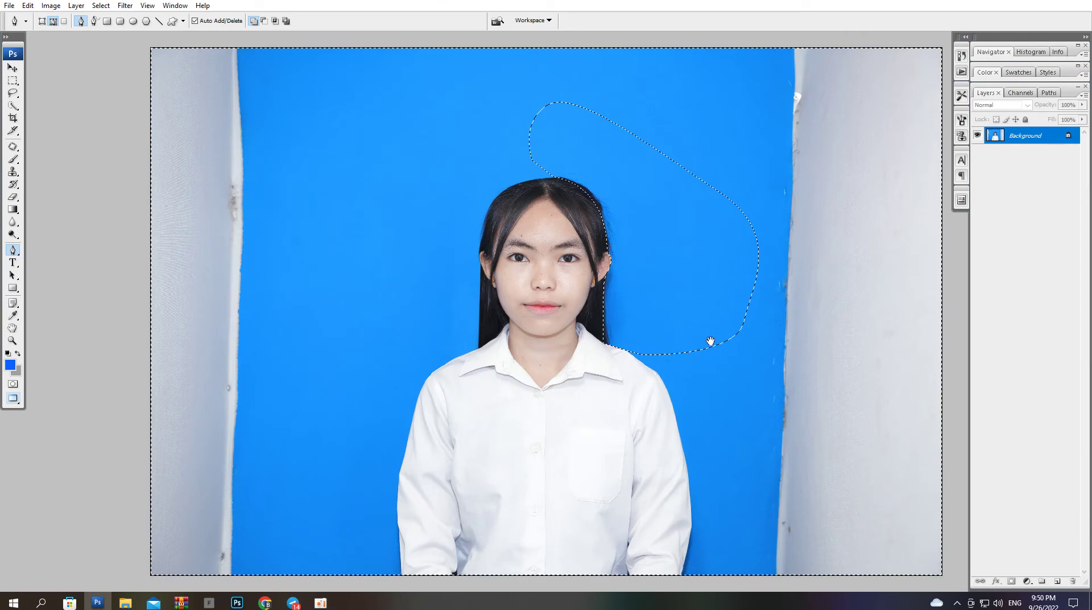
left_click_drag(711, 343, 395, 147)
key("s")
left_click_drag(569, 121, 574, 132)
left_click_drag(583, 130, 606, 147)
key("ctrl+alt+z")
key("ctrl+alt+z")
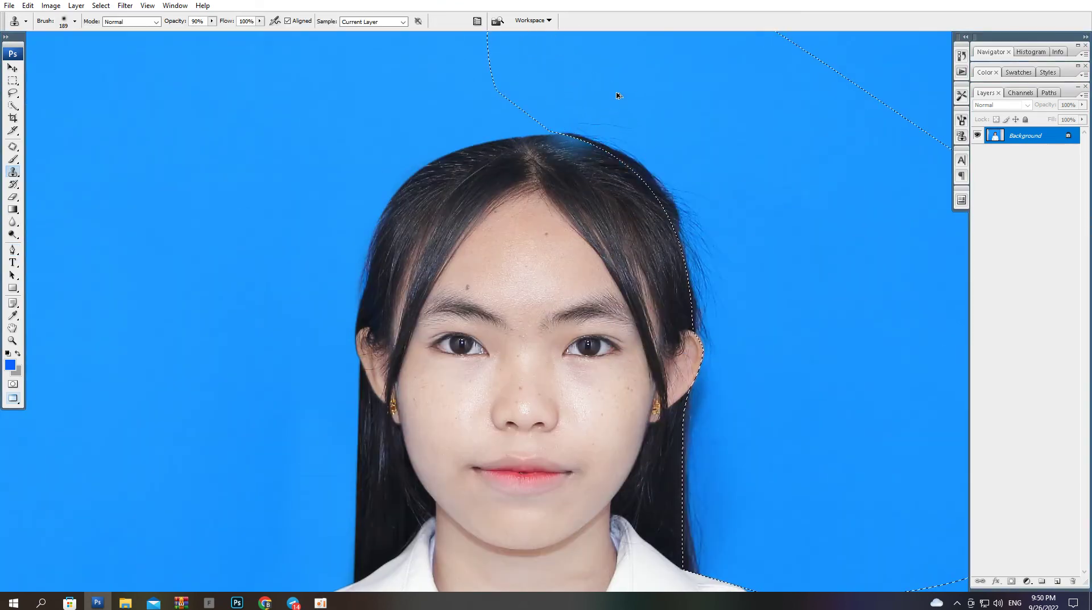
- Clone backdrop over the stray hairs from the crown past the ear to the shoulder on the image's right side, and deselect
mouse_move(575, 113)
left_mouse_down()
mouse_move(609, 104)
mouse_move(649, 131)
mouse_move(704, 200)
mouse_move(705, 267)
left_mouse_up()
left_click_drag(708, 347, 713, 419)
left_click_drag(728, 383, 736, 290)
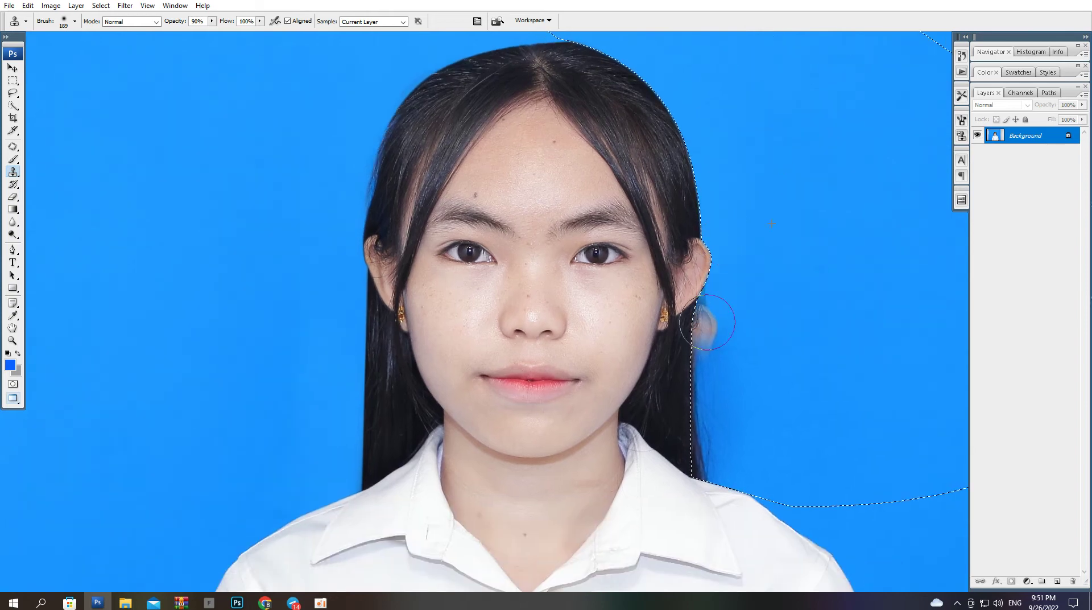
left_click_drag(717, 325, 714, 446)
left_click(772, 304, "alt")
left_click_drag(717, 398, 718, 457)
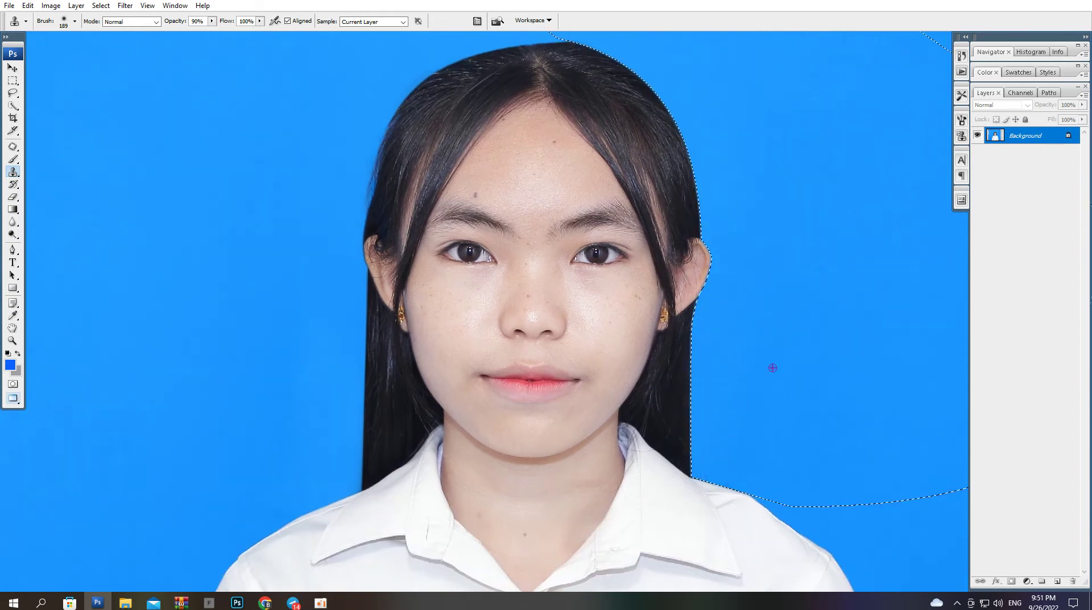
left_click_drag(851, 242, 827, 173)
key("ctrl+d")
key("ctrl+minus")
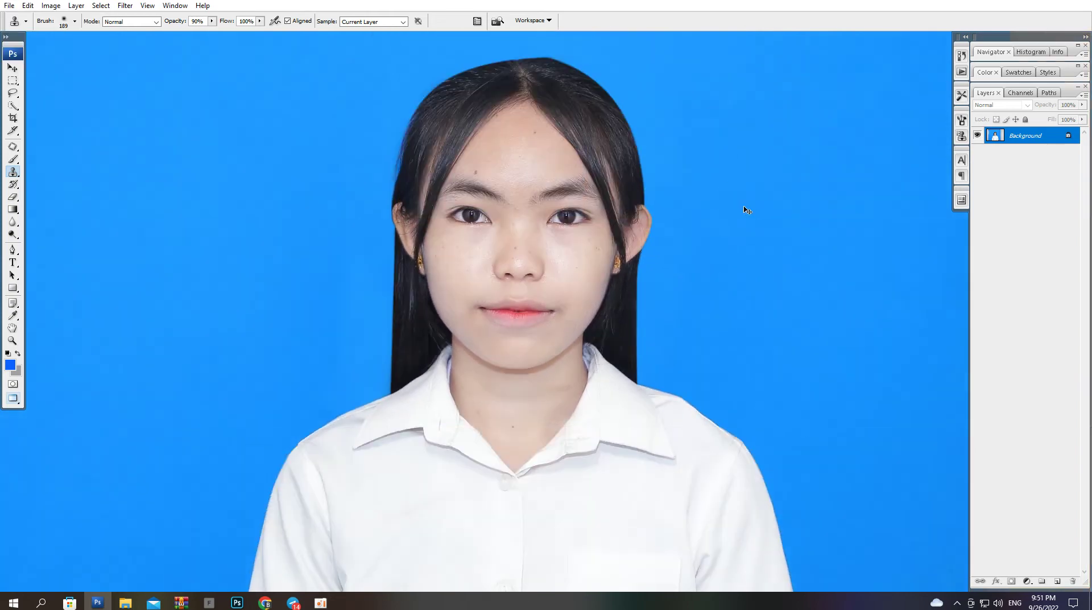
- Trace a closed Pen path around the ear edge and outer strip of hair below it on the image's left side, and convert it to a feathered selection
key("ctrl+plus")
key("p")
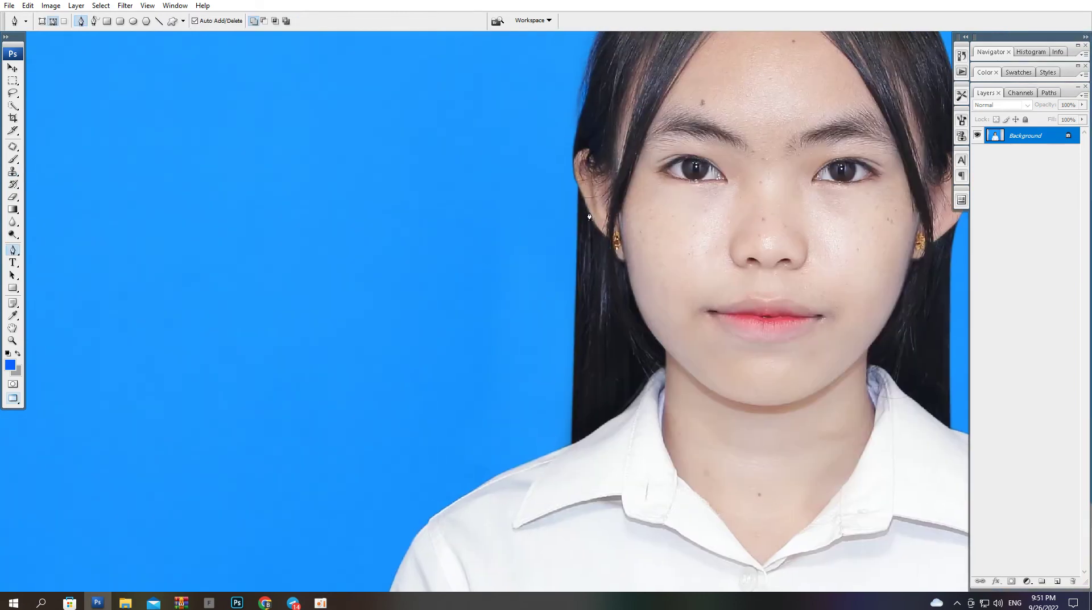
scroll(592, 422, "down", 2)
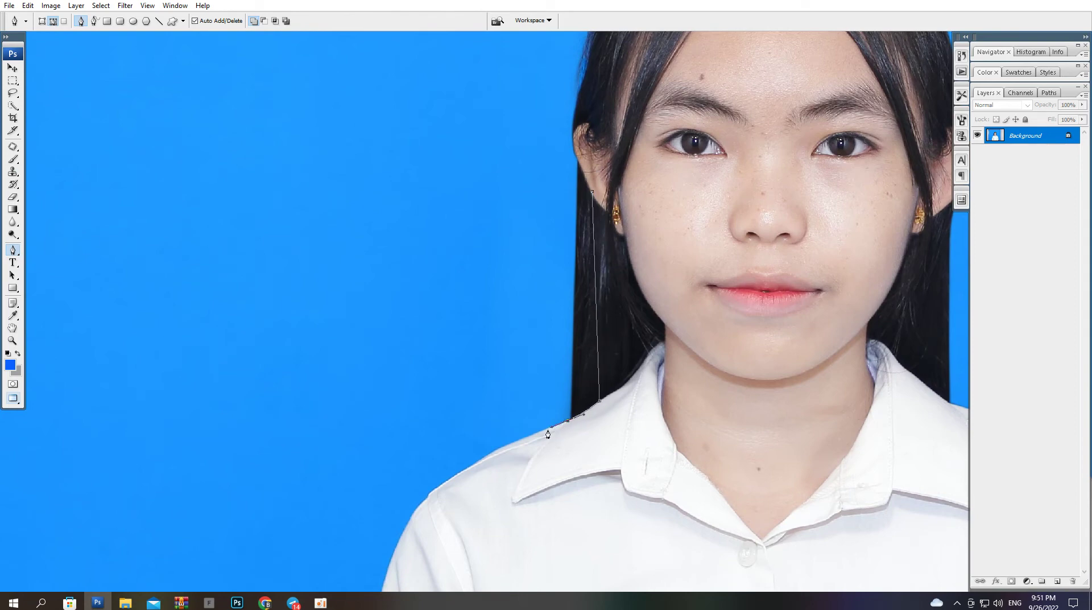
left_click_drag(420, 387, 416, 344)
left_click_drag(476, 137, 543, 185)
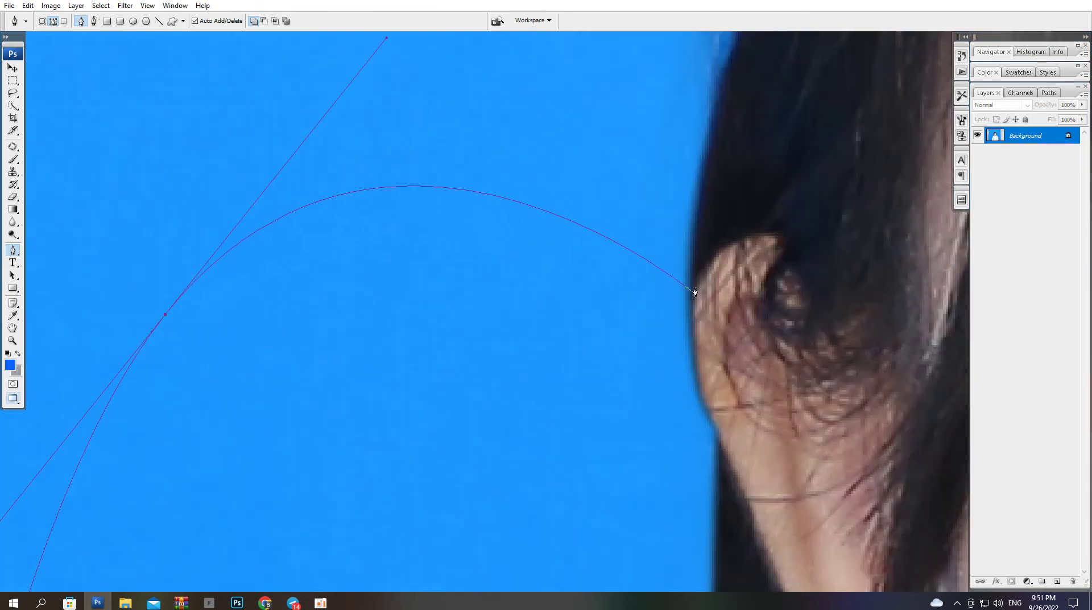
left_click_drag(701, 233, 683, 369)
left_click_drag(757, 511, 693, 299)
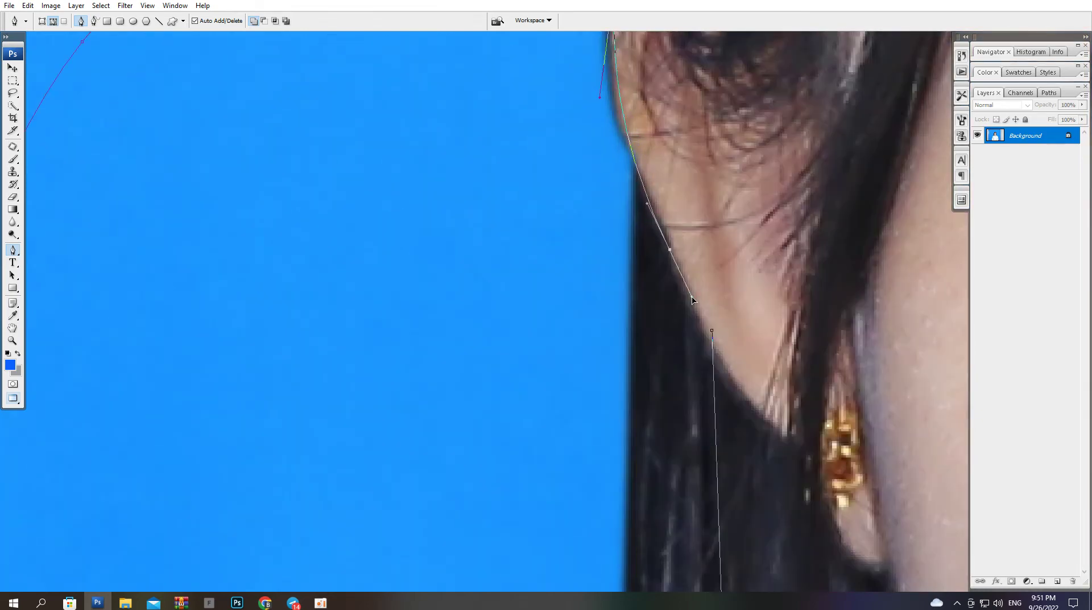
key("ctrl+Return")
key("ctrl+alt+d")
key("Return")
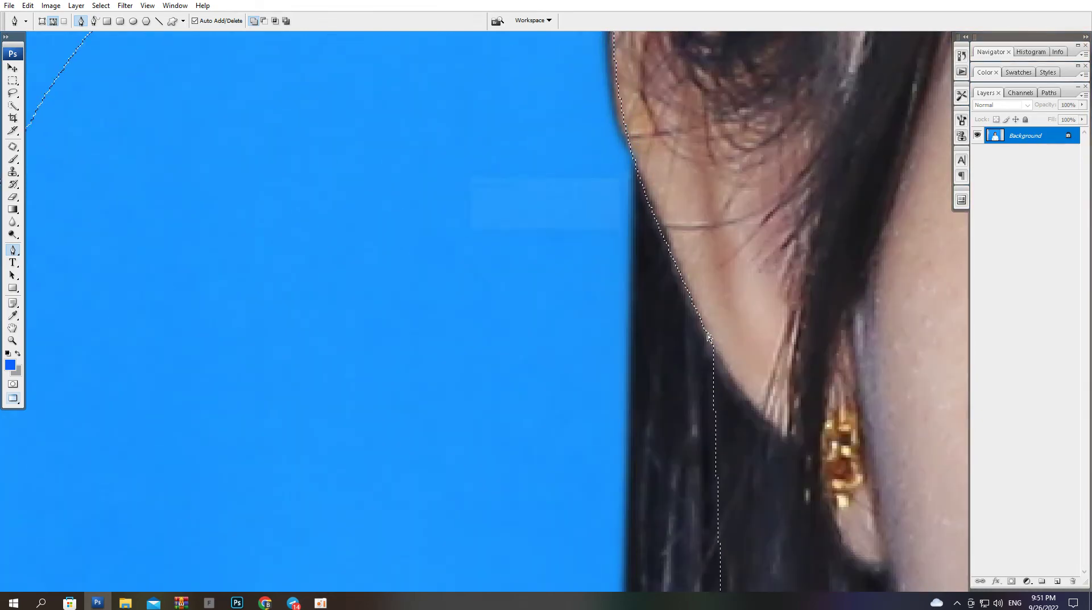
- Trim the outer strip of hair below that ear by painting sampled backdrop over it with the Clone Stamp, and deselect
key("ctrl+0")
key("ctrl+shift+i")
left_click(490, 273, "ctrl")
left_click(498, 318, "ctrl")
key("s")
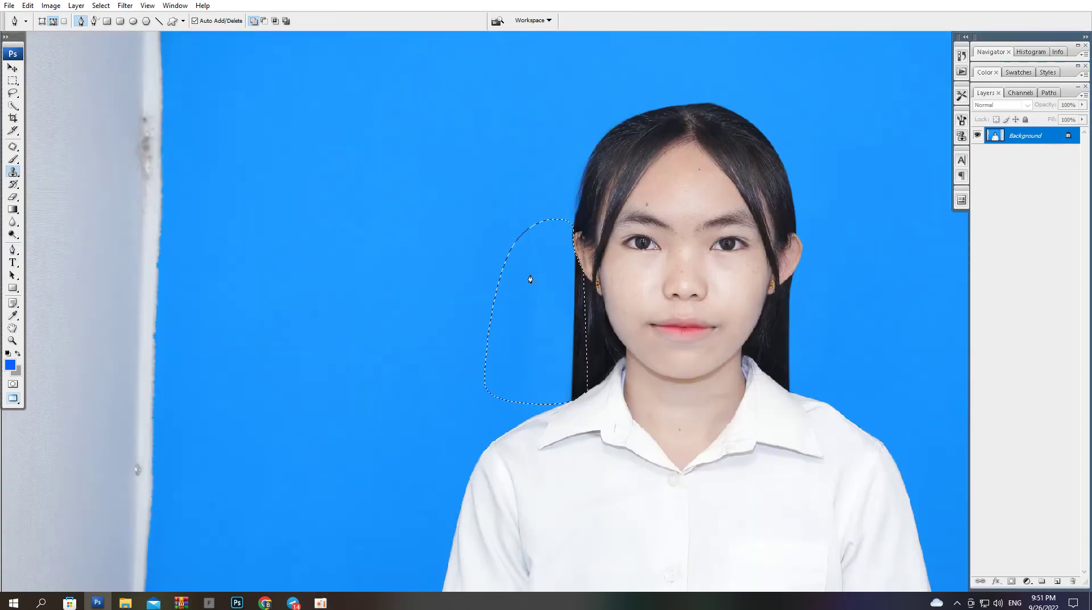
left_click(533, 243, "alt")
left_click_drag(571, 262, 563, 363)
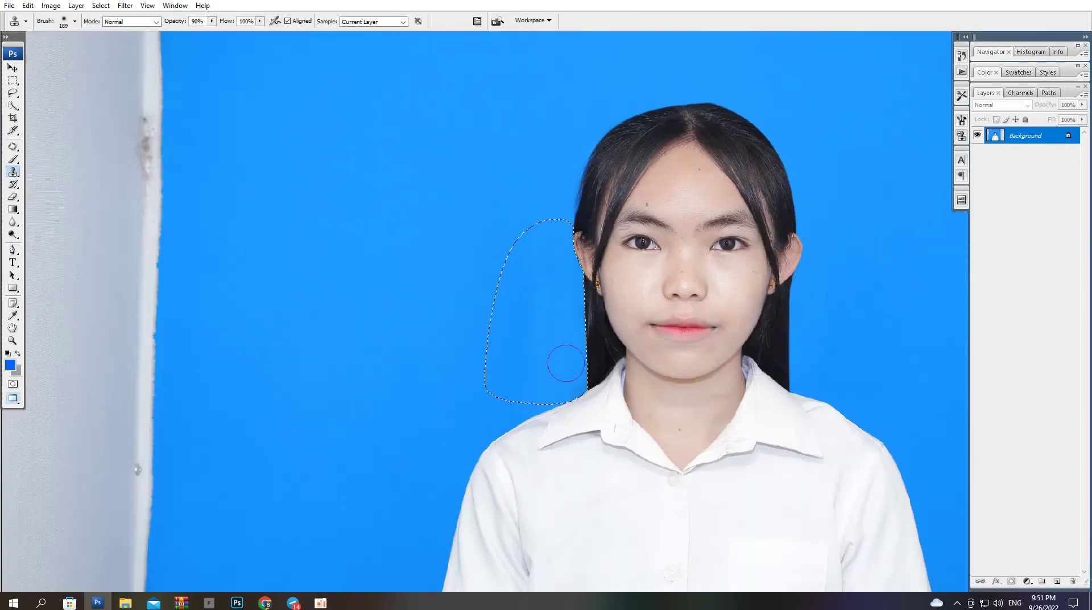
key("ctrl+d")
key("ctrl+0")
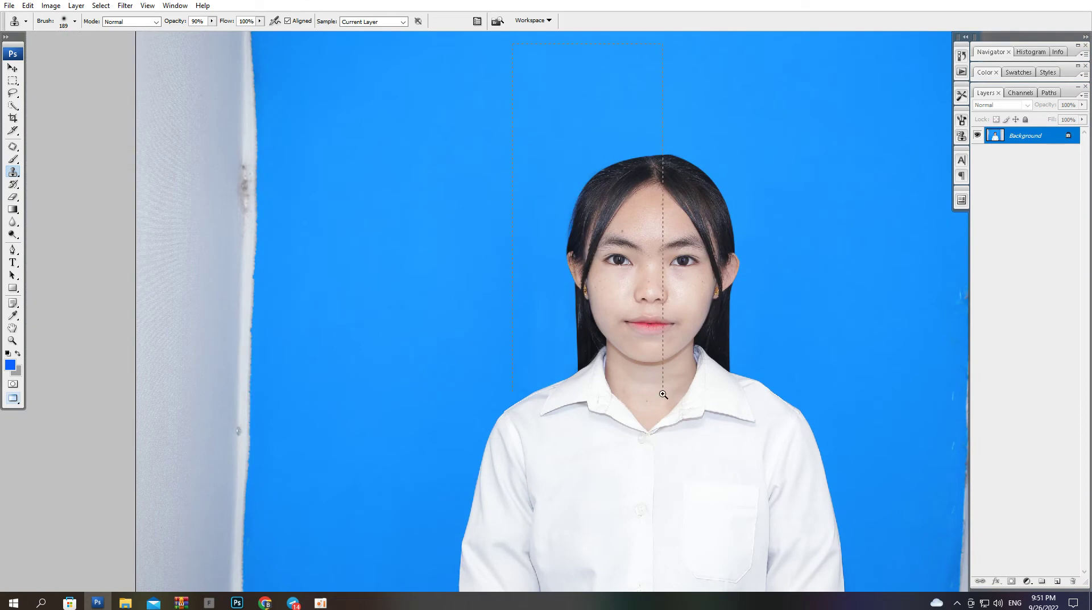
- Trace a closed Pen path along the hair edge above the ear on the image's left side and convert it to a feathered selection
left_click_drag(663, 394, 663, 394)
key("p")
left_click(543, 199, "ctrl")
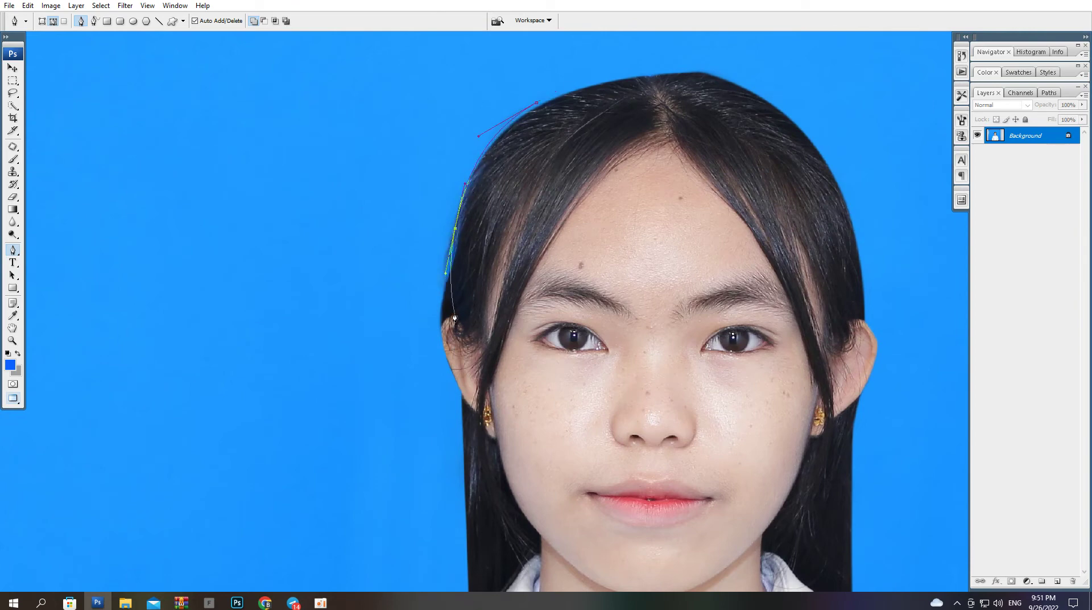
left_click_drag(453, 254, 449, 312)
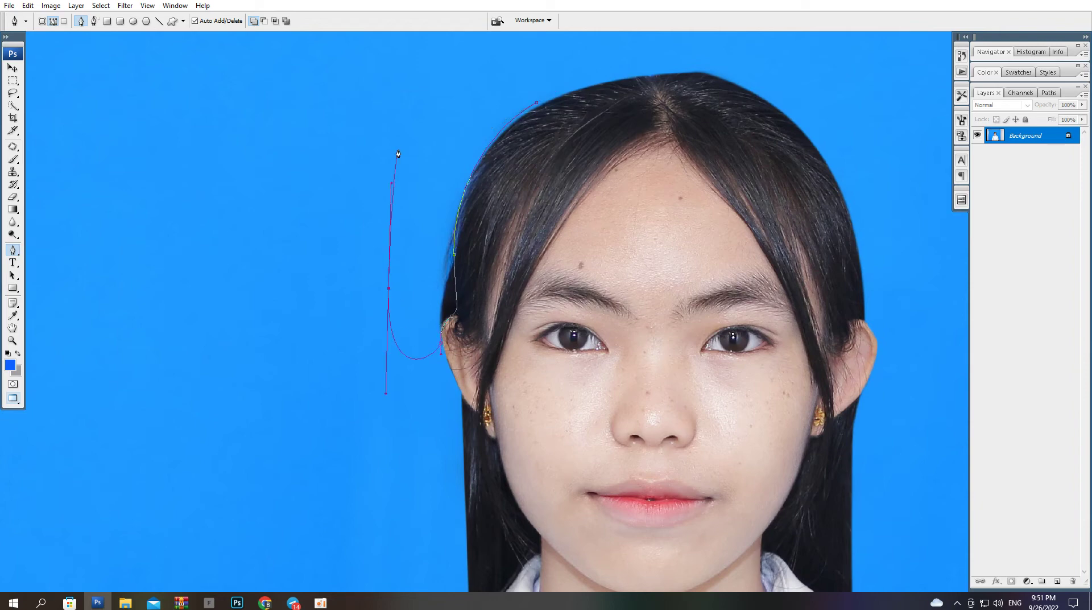
left_click_drag(403, 132, 445, 105)
left_click(474, 116)
key("ctrl+Return")
key("ctrl+alt+d")
key("Return")
key("s")
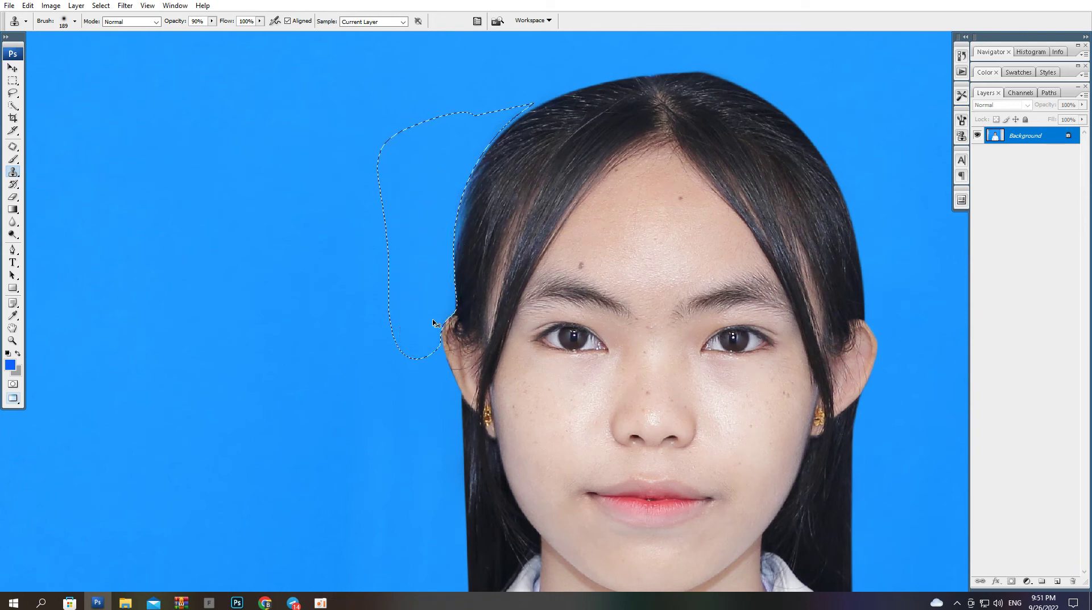
key("ctrl+0")
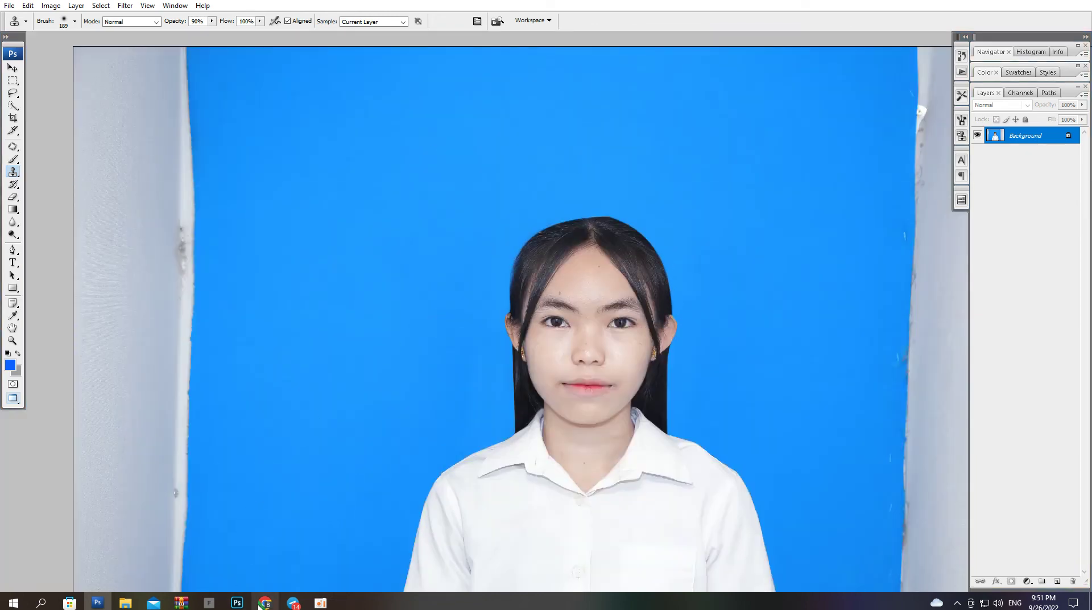
left_click(263, 604)
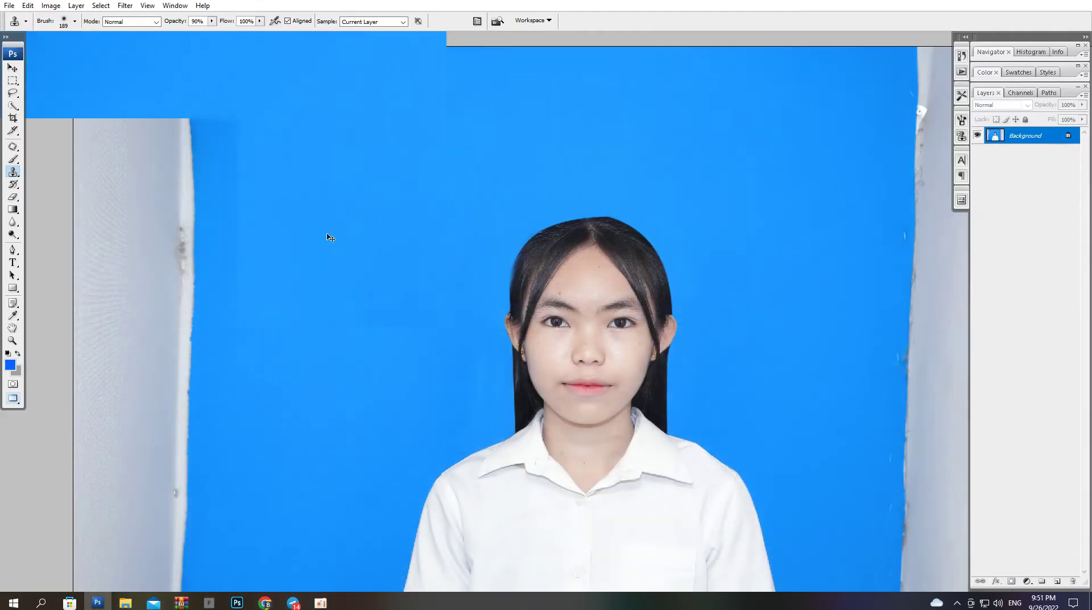
- Reduce the Clone Stamp brush to 47 px and paint sampled hair over the hair's edge above the ear on the image's left side
key("ctrl+plus")
key("ctrl+plus")
key("ctrl+plus")
key("ctrl+plus")
left_click_drag(548, 398, 426, 478)
right_click(344, 134)
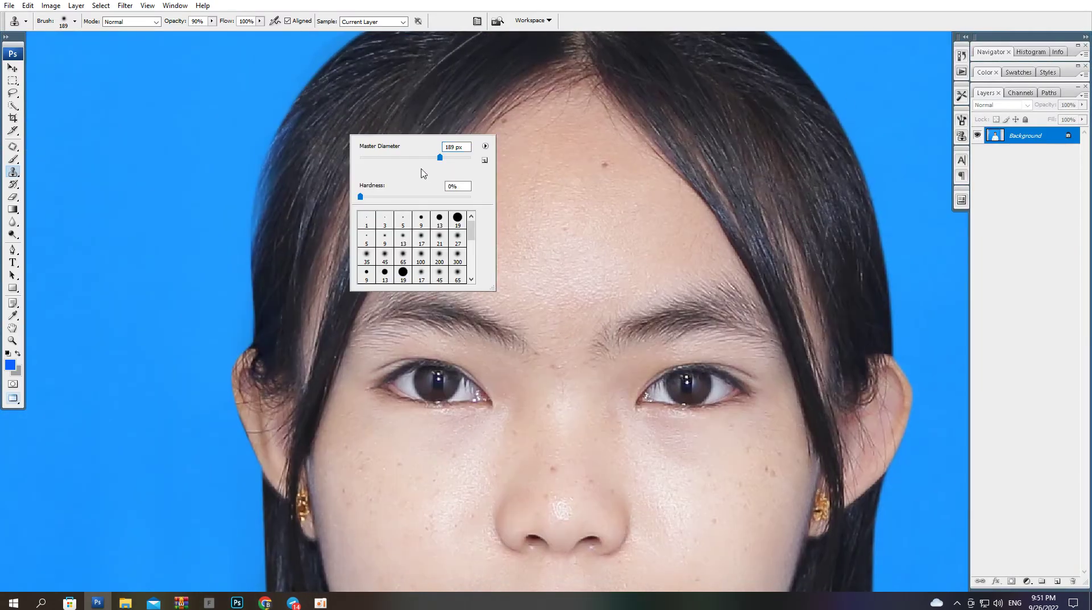
left_click(343, 96, "alt")
mouse_move(303, 127)
left_mouse_down()
mouse_move(277, 168)
mouse_move(269, 254)
left_mouse_up()
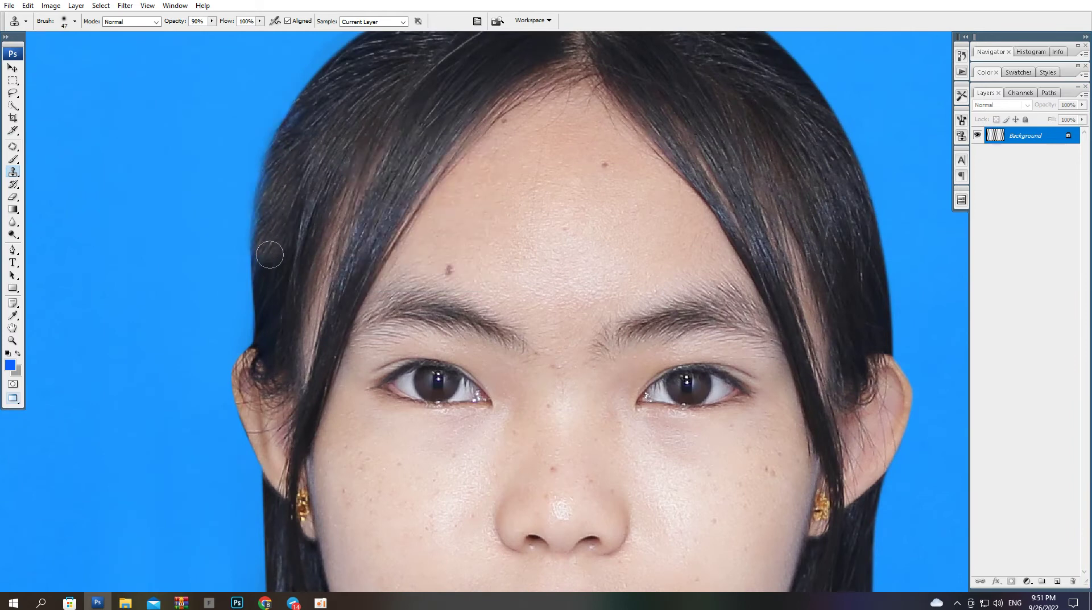
- Trace a closed Pen path over the crown's edge on the image's right side and the backdrop above, and convert it to a selection
key("ctrl+0")
key("ctrl+plus")
key("ctrl+plus")
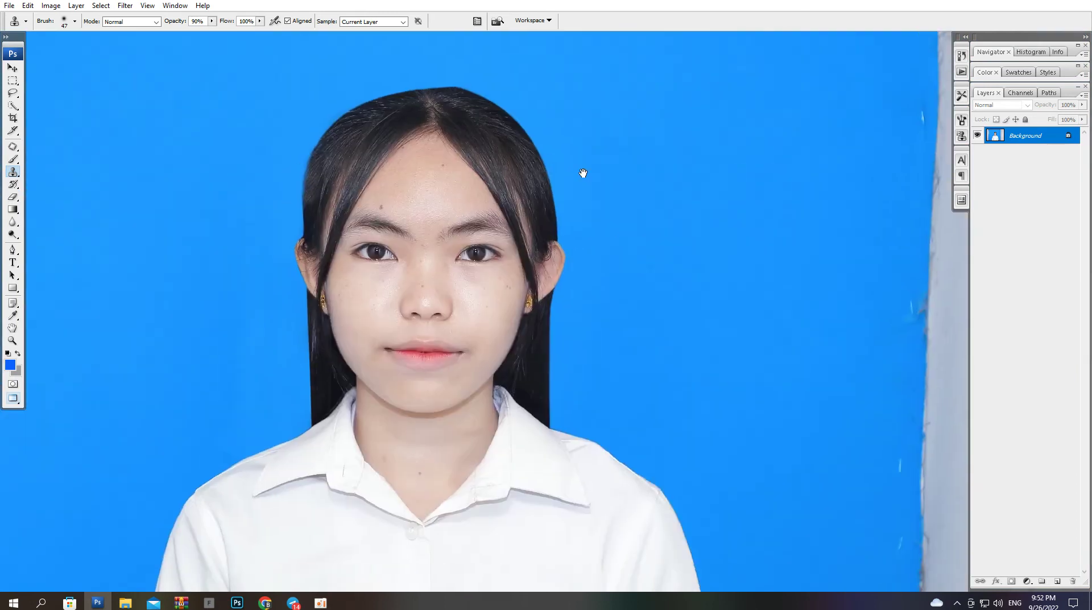
key("p")
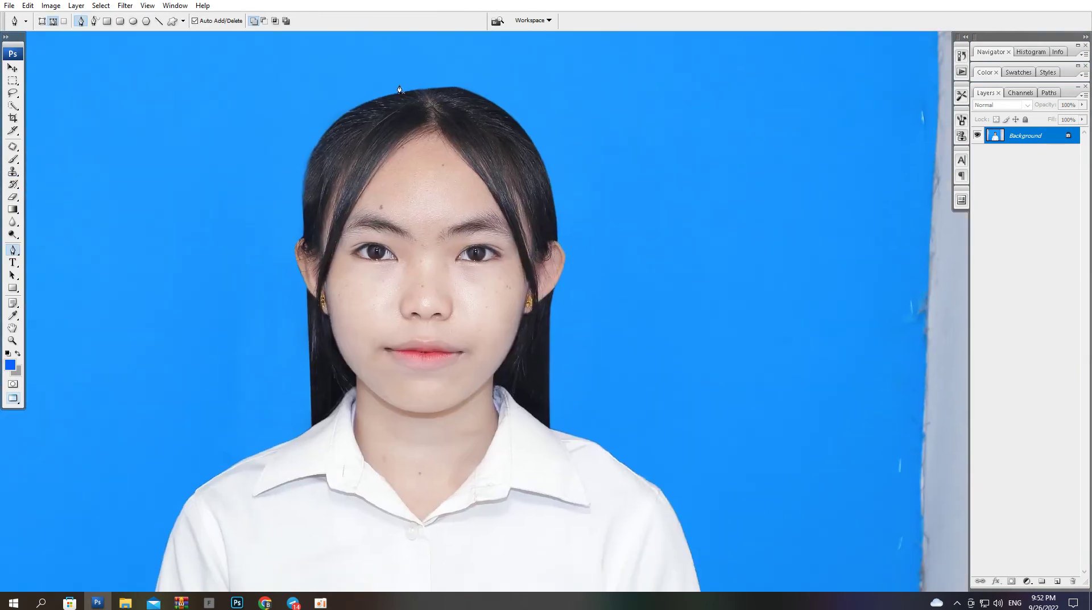
left_click_drag(400, 85, 501, 78)
left_click_drag(684, 140, 723, 101)
left_click_drag(683, 36, 745, 198)
left_click_drag(544, 125, 488, 121)
key("ctrl+Return")
- Enlarge the Clone Stamp brush to 162 px, smooth the selected crown outline with sampled backdrop, and deselect
key("s")
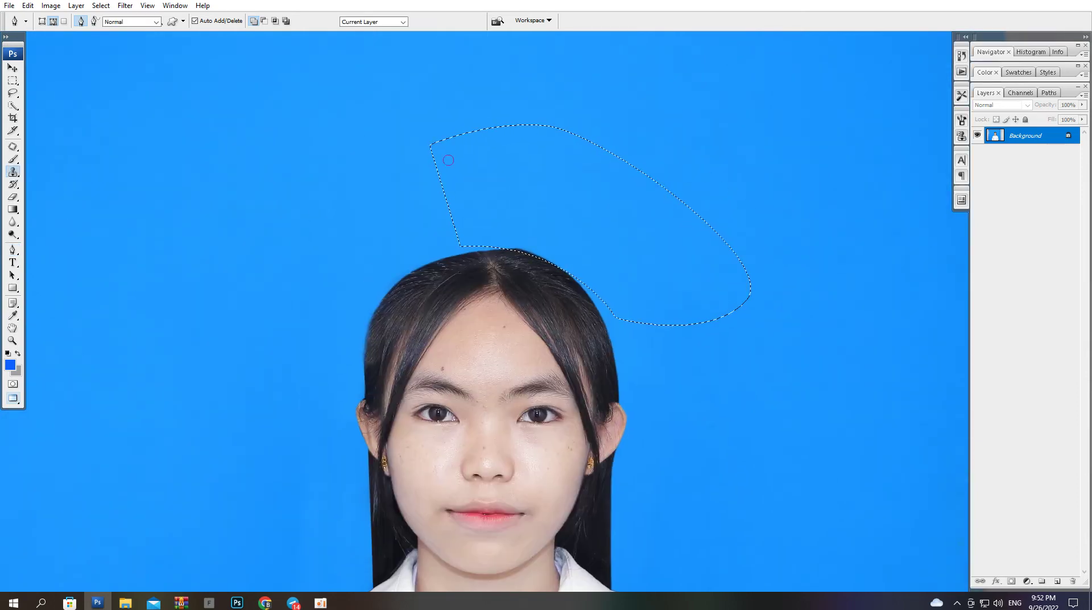
right_click(506, 190)
left_click_drag(587, 217, 595, 216)
key("Return")
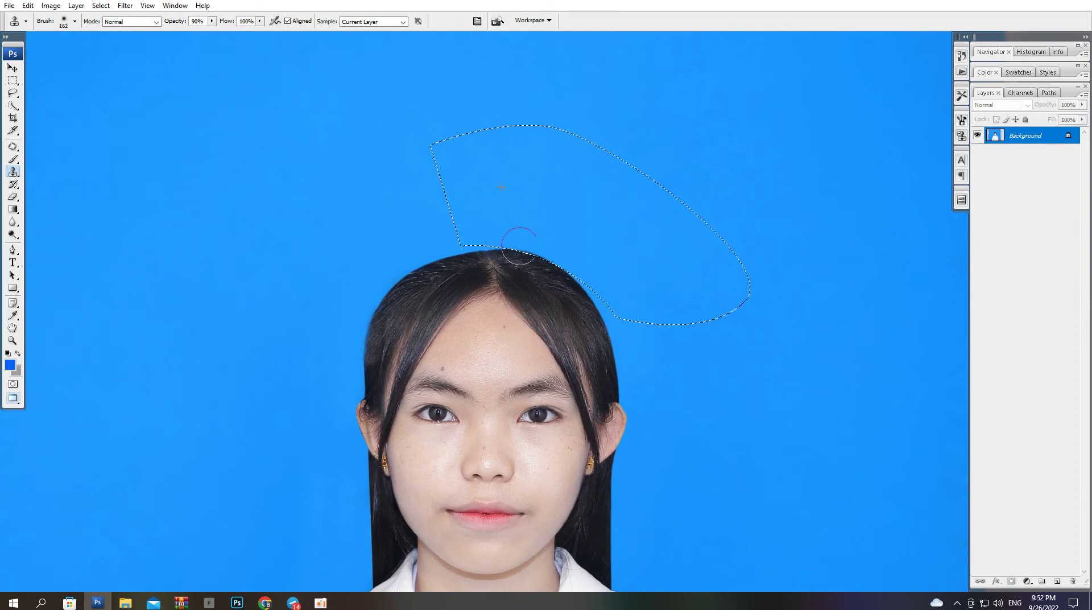
key("ctrl+d")
key("ctrl+0")
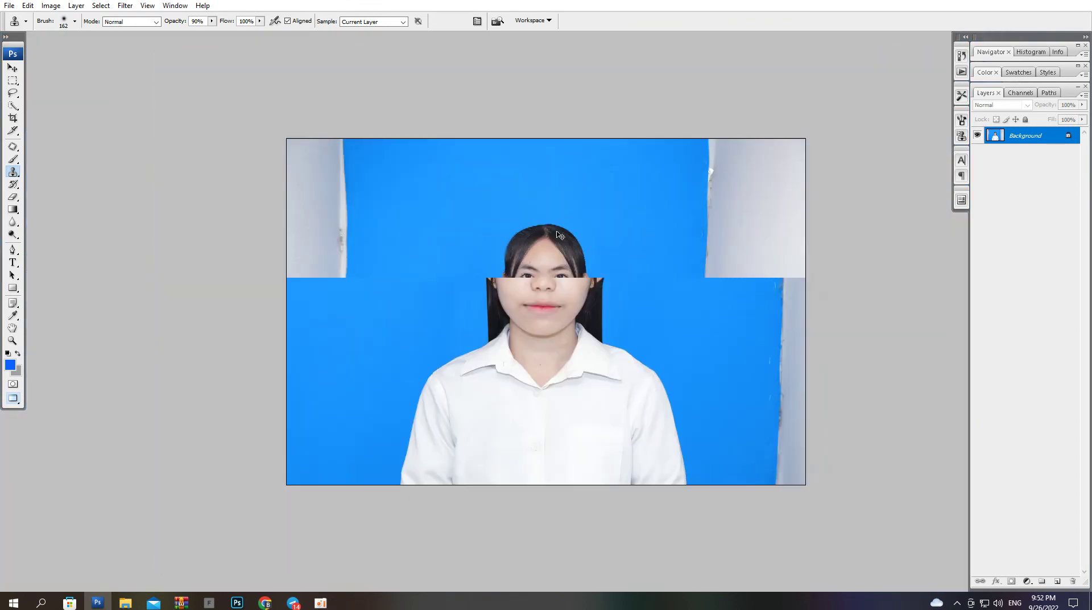
scroll(551, 312, "up", 3)
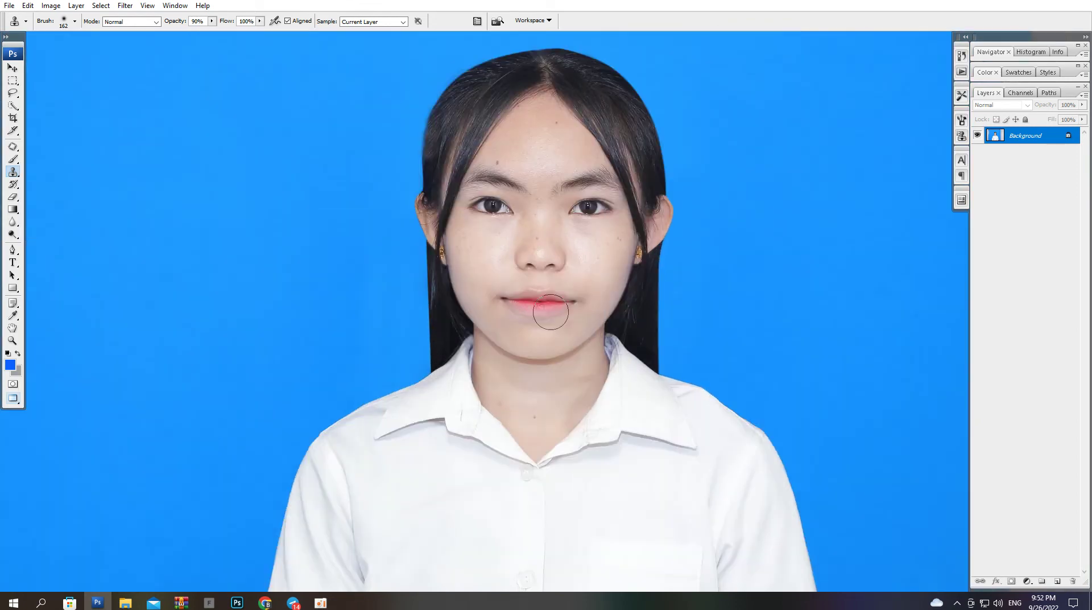
left_click_drag(724, 424, 723, 428)
key("p")
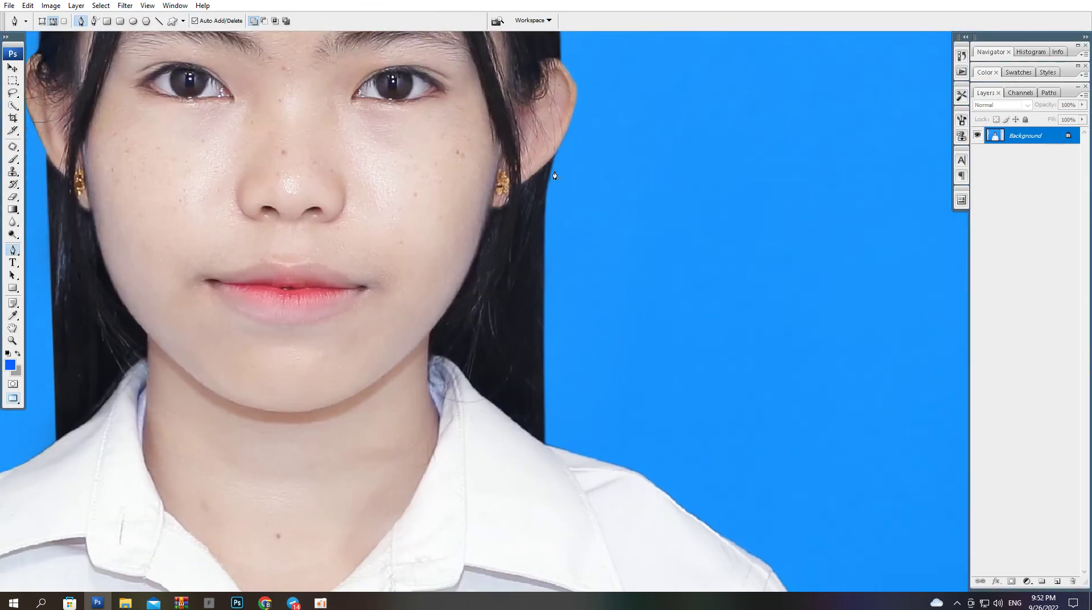
key("ctrl+0")
key("w")
scroll(564, 241, "up", 3)
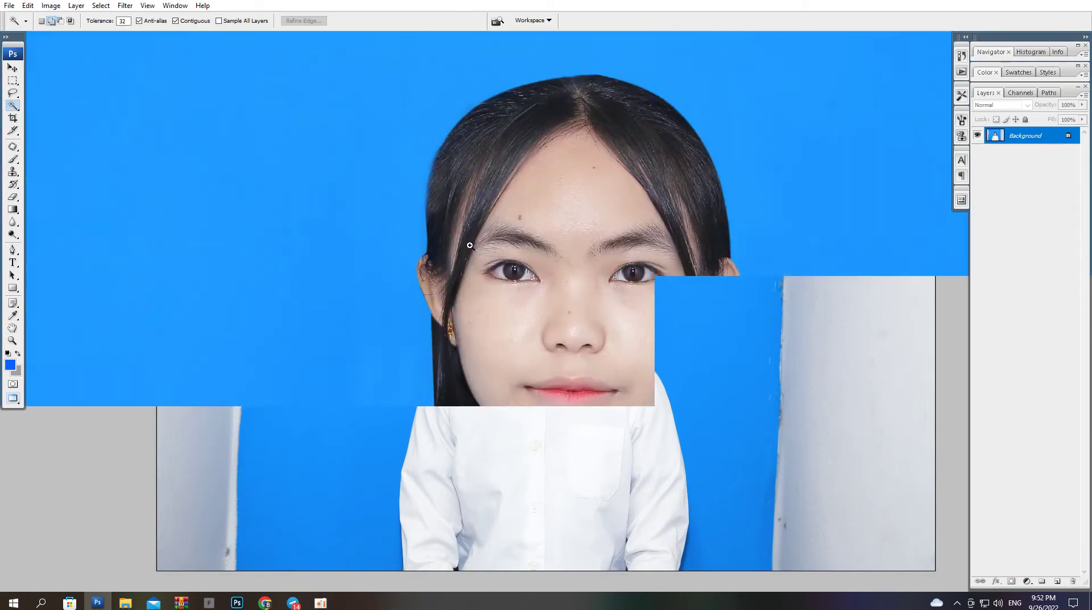
key("p")
- Lasso the hair strands beside the forehead on the image's left side, feather the selection, and copy it to a new layer
key("l")
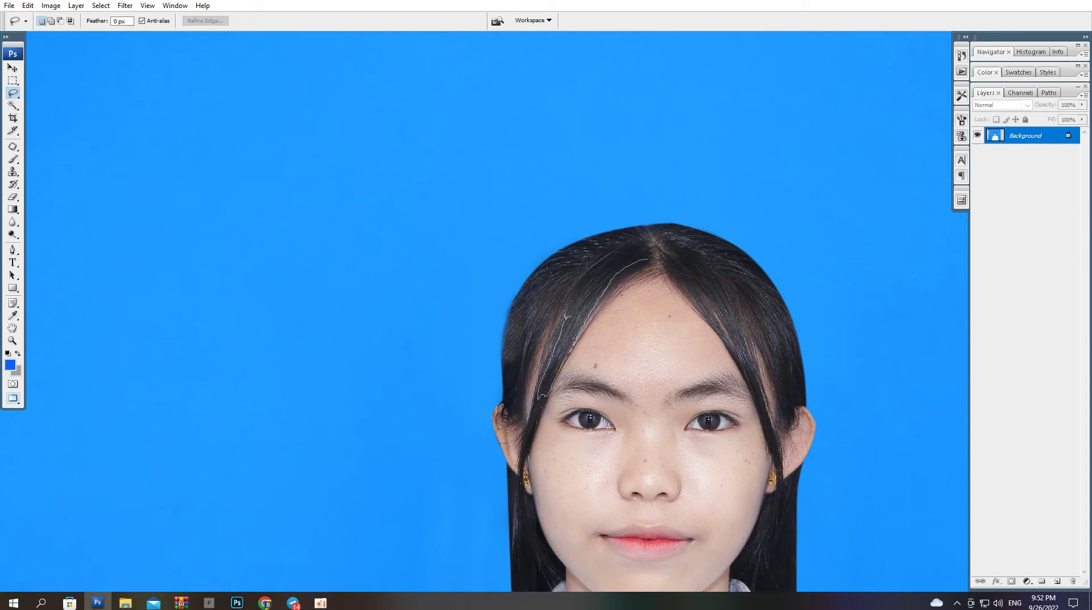
left_click_drag(566, 317, 645, 260)
key("ctrl+alt+d")
key("Return")
key("ctrl+j")
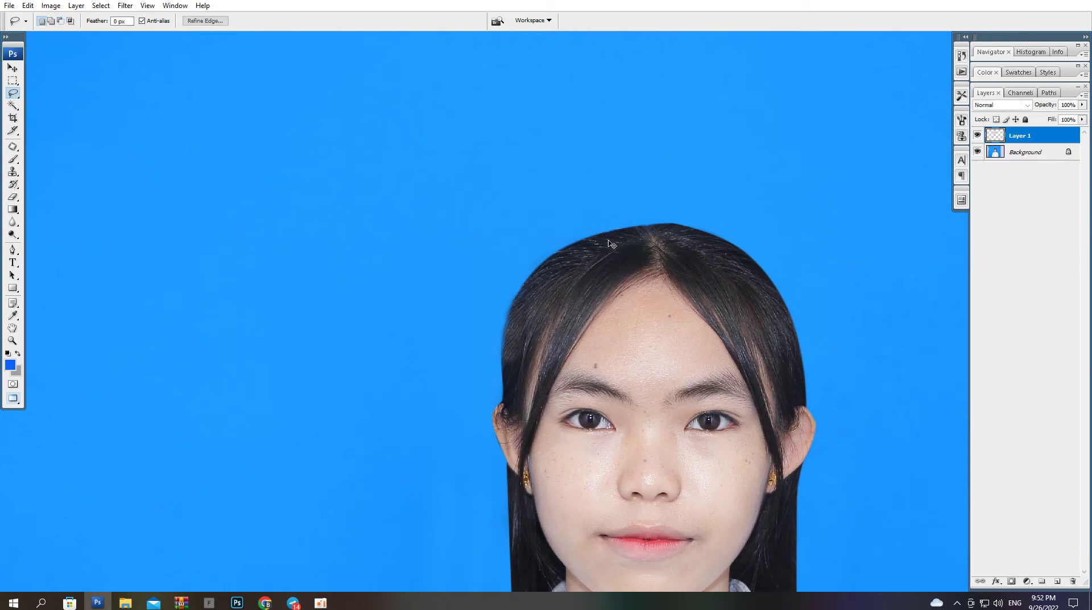
- Move the copied strands over the thin hair at the temple on the image's left side and rotate them -9.3°
key("ctrl+t")
left_click_drag(572, 336, 541, 367)
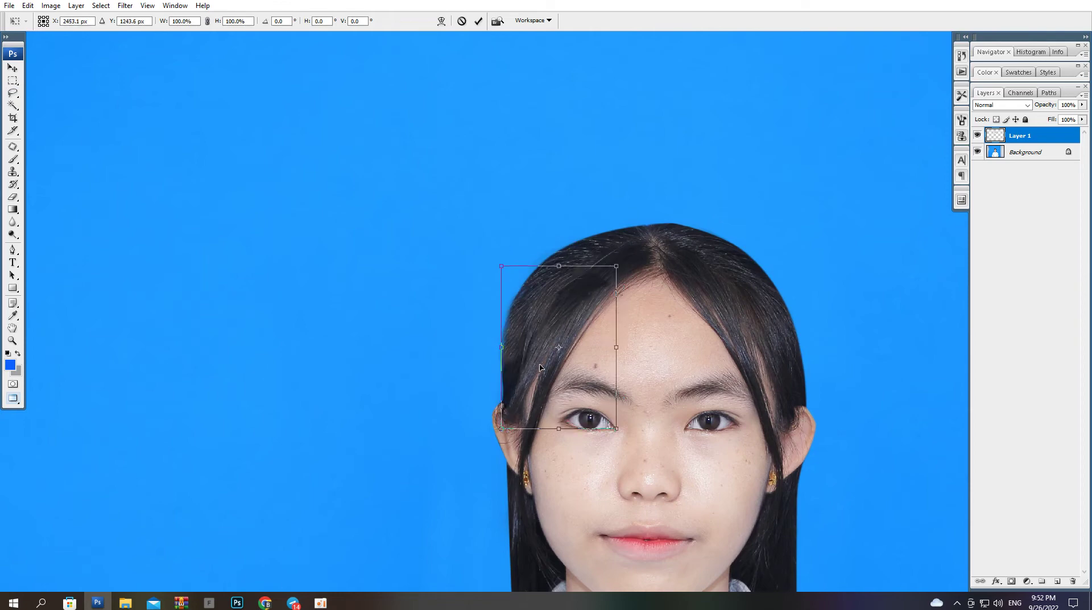
left_click_drag(789, 381, 791, 336)
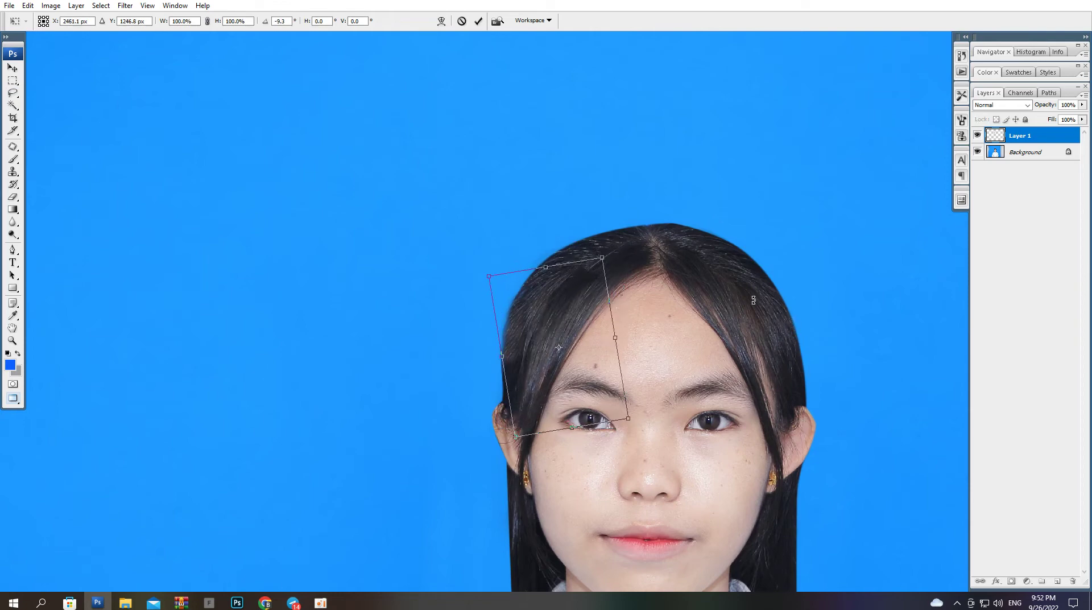
- Warp the copied strands' inner upper corner toward the parting, apply the transform, and merge the layer into the background
right_click(602, 309)
key("Escape")
right_click(564, 306)
left_click(591, 399)
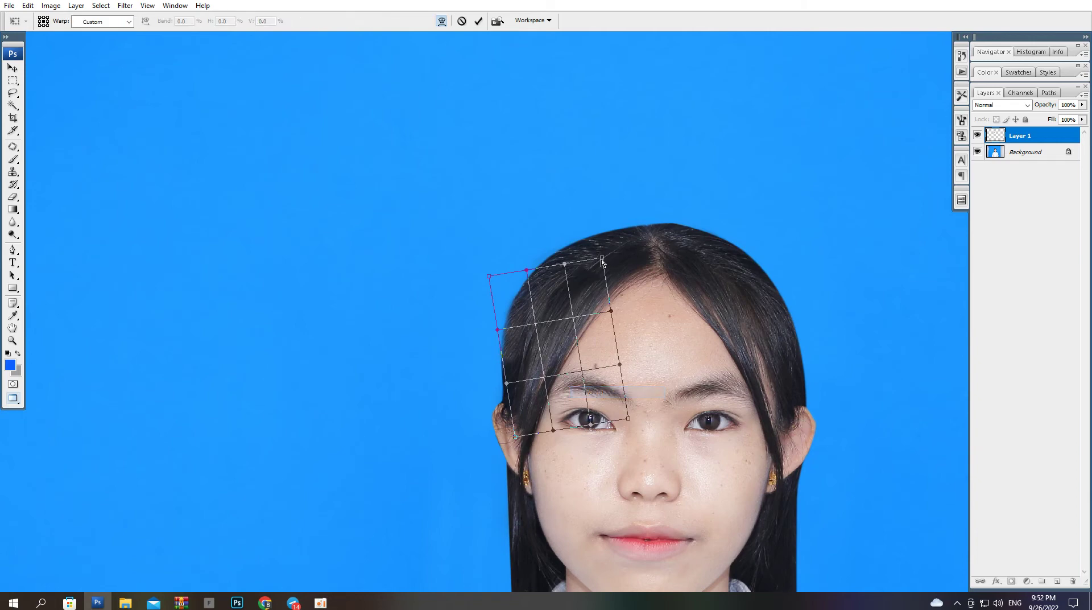
left_click_drag(602, 261, 635, 245)
key("Return")
key("l")
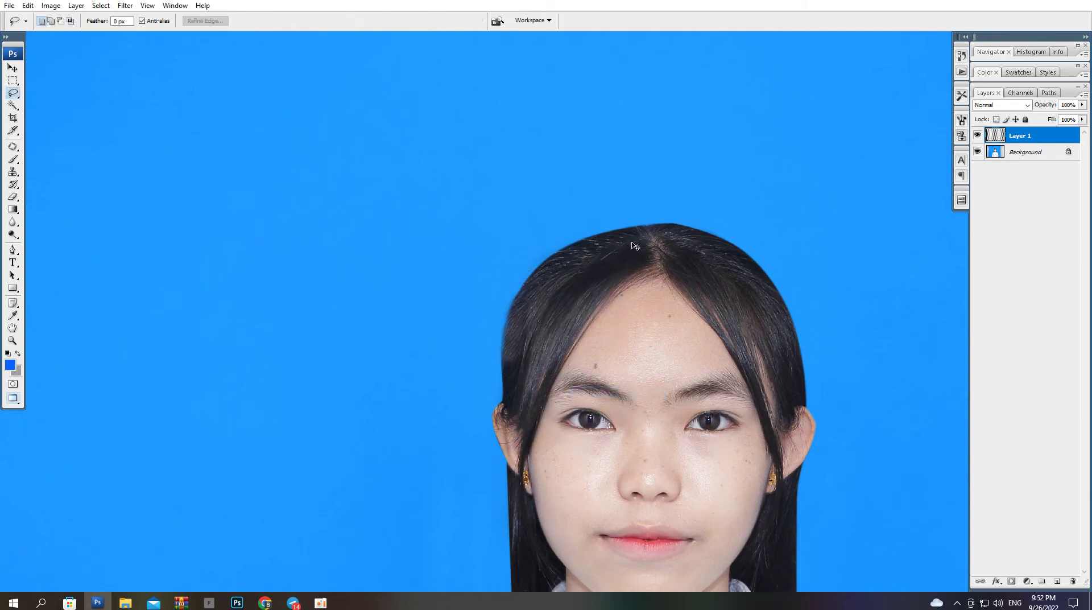
key("ctrl+minus")
key("ctrl+minus")
key("ctrl+e")
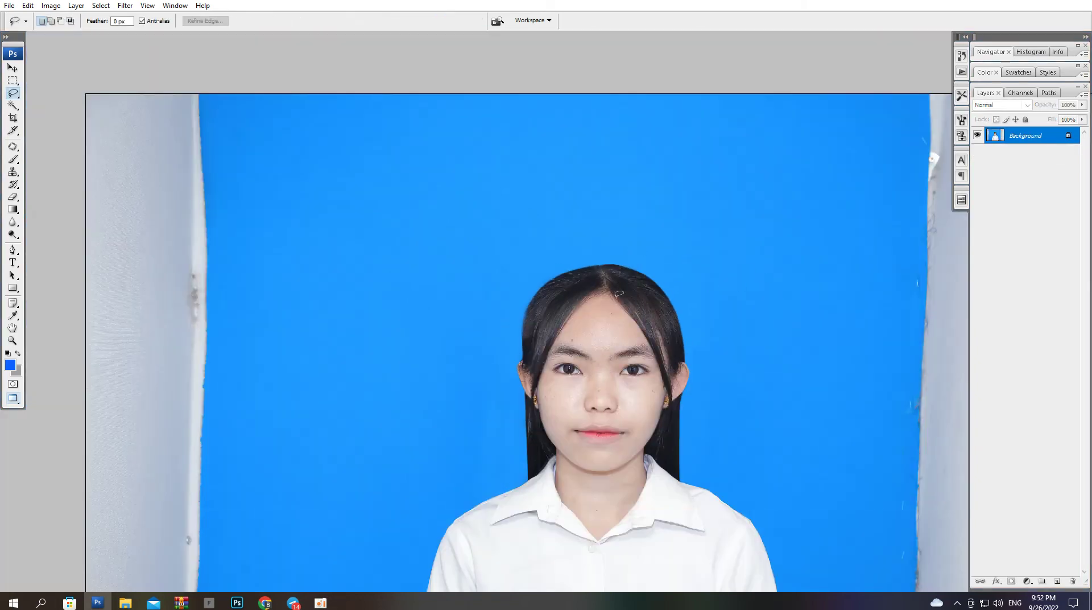
- Lasso the hair strands beside the forehead on the image's right side, feather the selection, and copy it to a new layer
key("ctrl+minus")
key("ctrl+minus")
left_click_drag(583, 302, 582, 312)
key("p")
key("l")
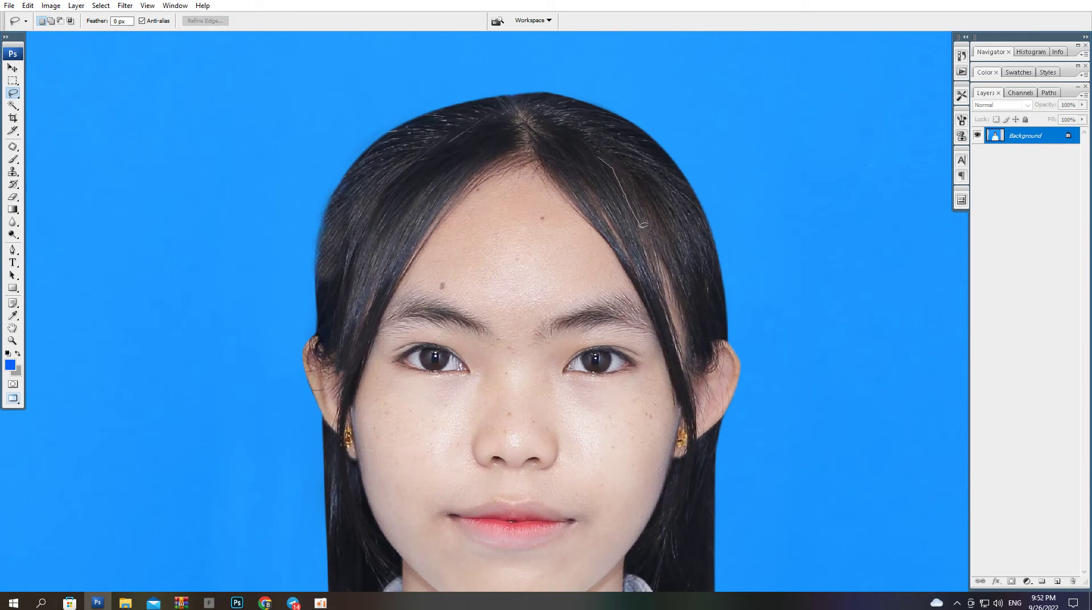
left_click_drag(655, 312, 598, 154)
key("ctrl+alt+d")
key("Return")
key("ctrl+j")
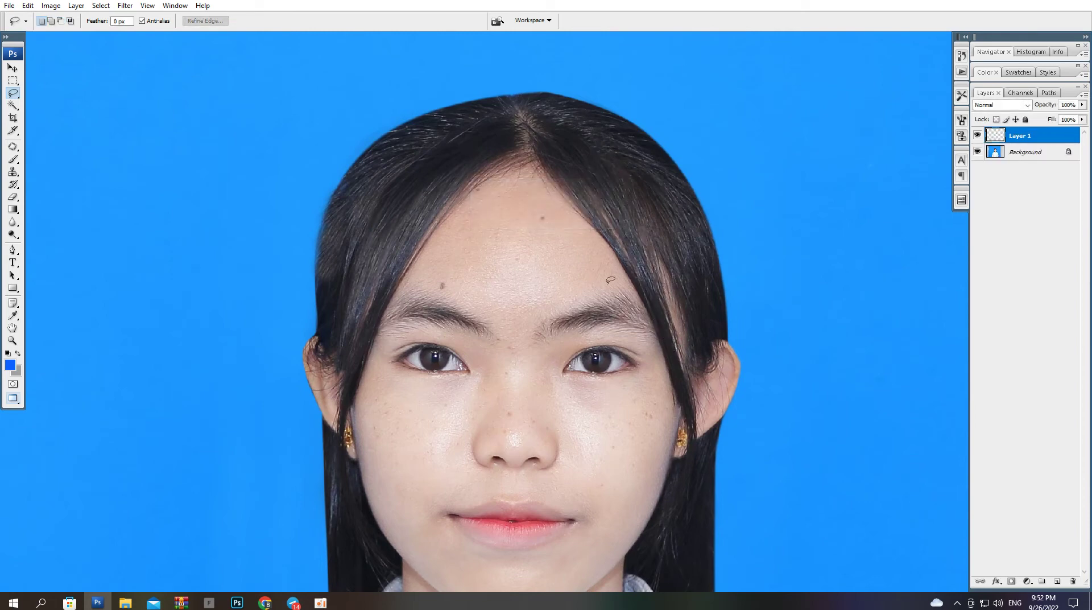
- Shift the copied strands over the gap in the hair on the image's right side, rotate them 2.8°, and merge the layer down
key("v")
left_click_drag(660, 306, 680, 315)
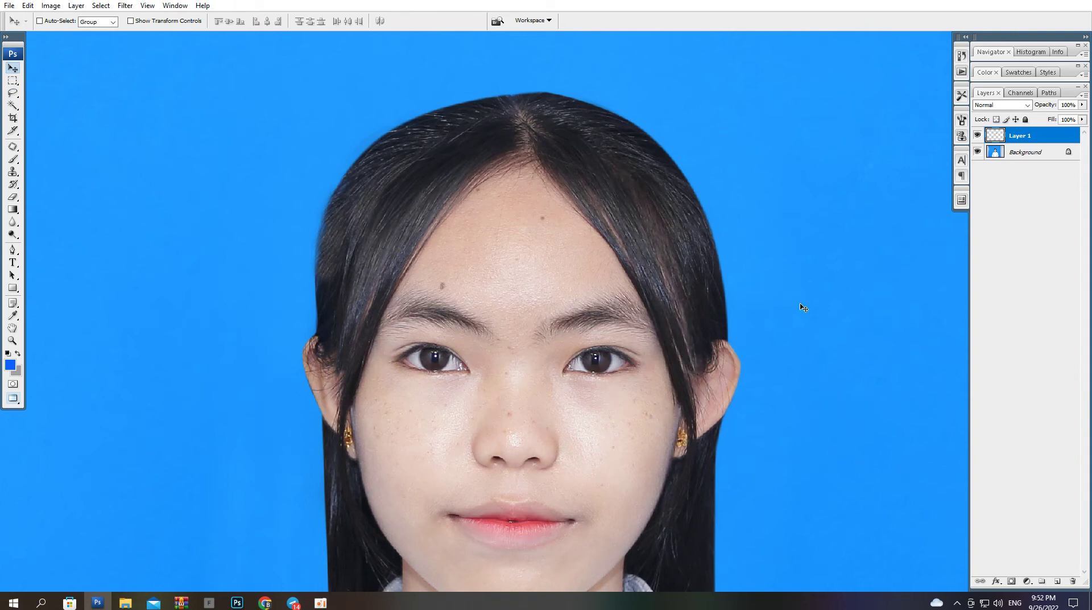
key("ctrl+t")
left_click_drag(817, 335, 815, 345)
left_click_drag(673, 311, 683, 322)
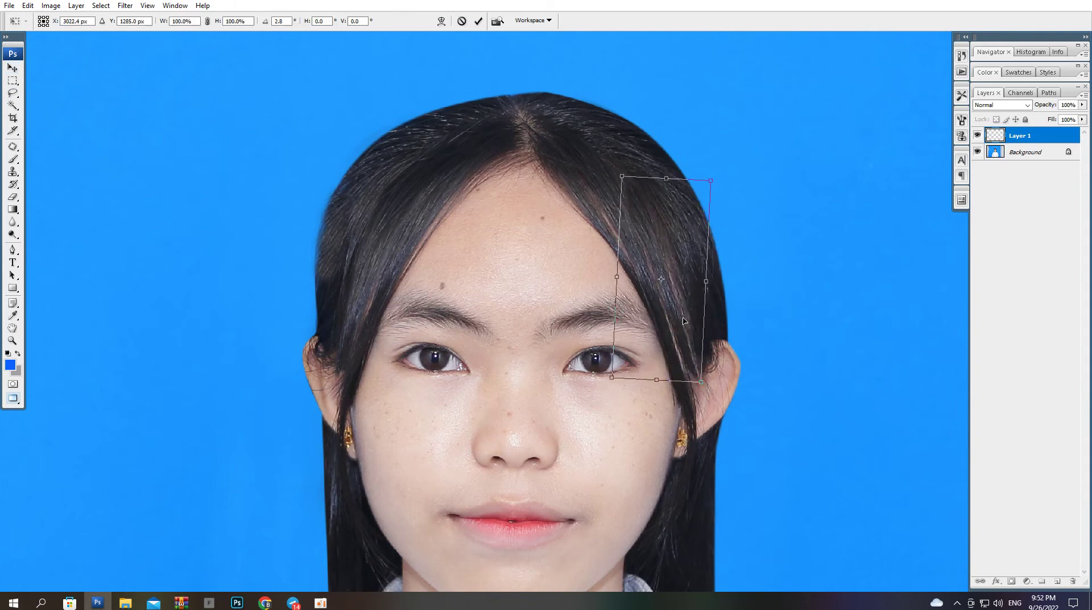
key("Return")
key("e")
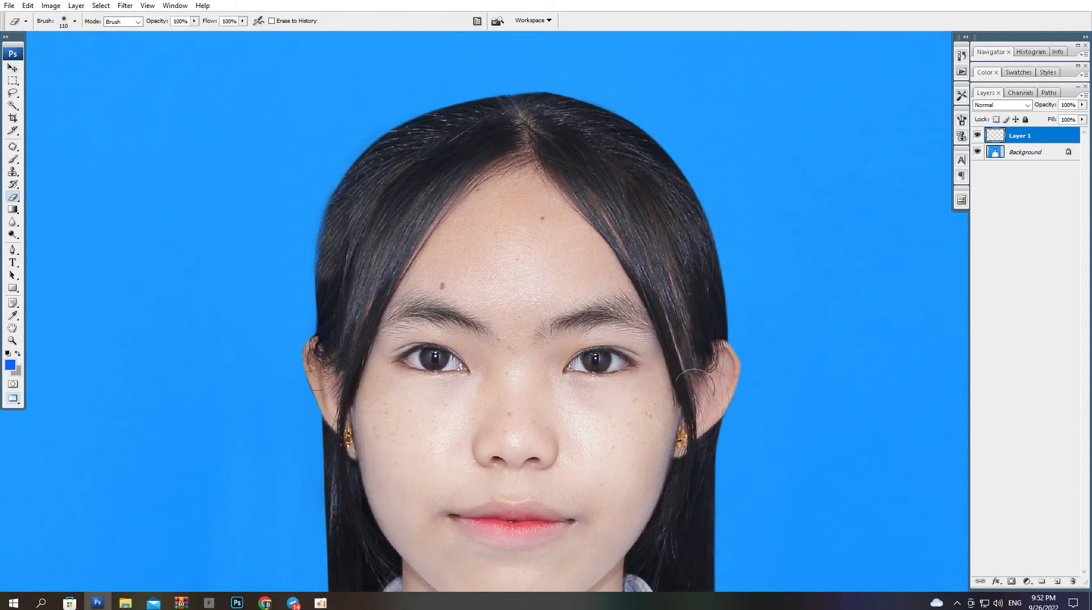
scroll(680, 221, "down", 5)
key("ctrl+e")
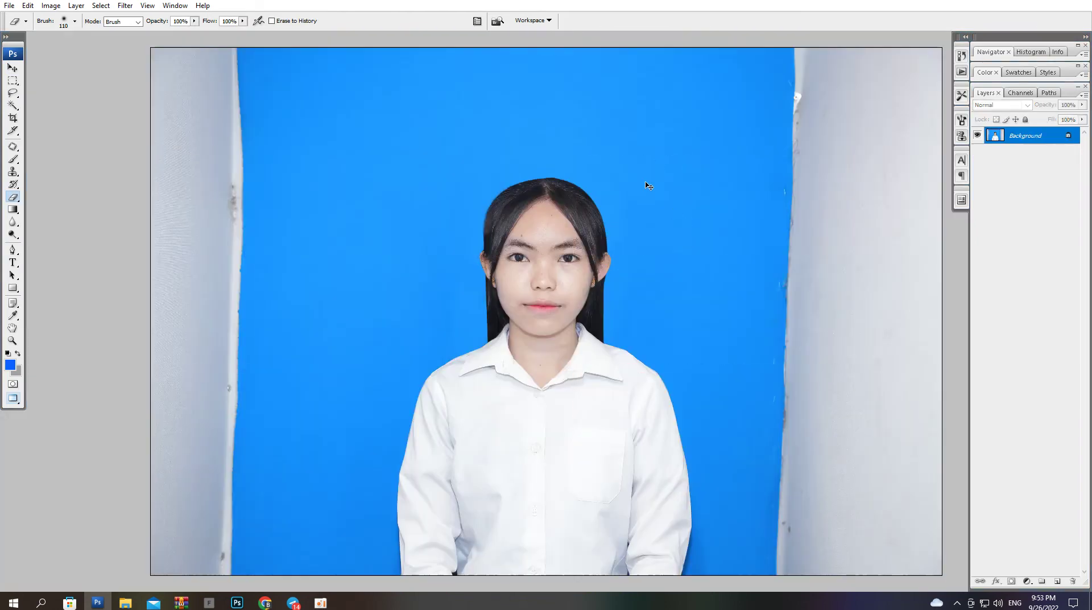
- Reduce the Clone Stamp brush to 133 px and touch up the hair beside the forehead on the image's right side
scroll(557, 201, "up", 6)
key("s")
right_click(559, 212)
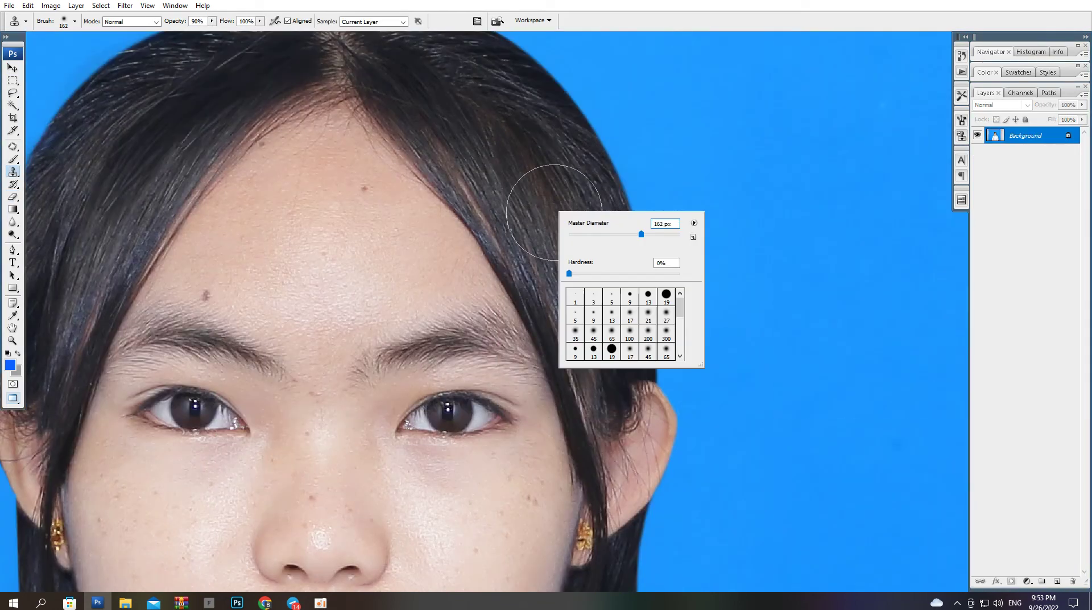
left_click(633, 234)
left_click(520, 163)
key("ctrl+0")
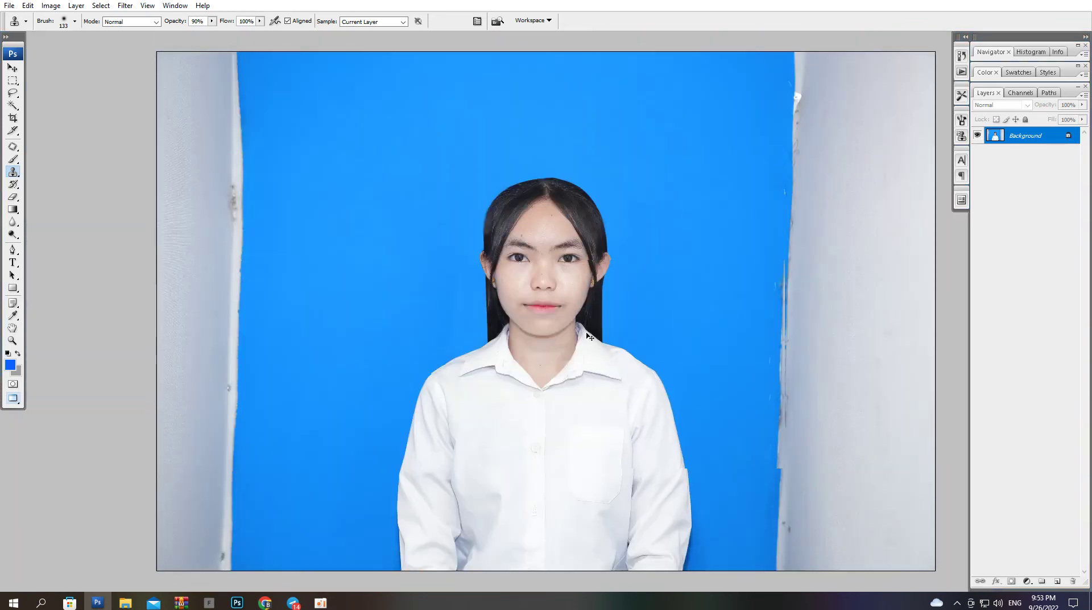
- Open the Imagenomic Portraiture filter for the background layer
key("ctrl+plus")
key("p")
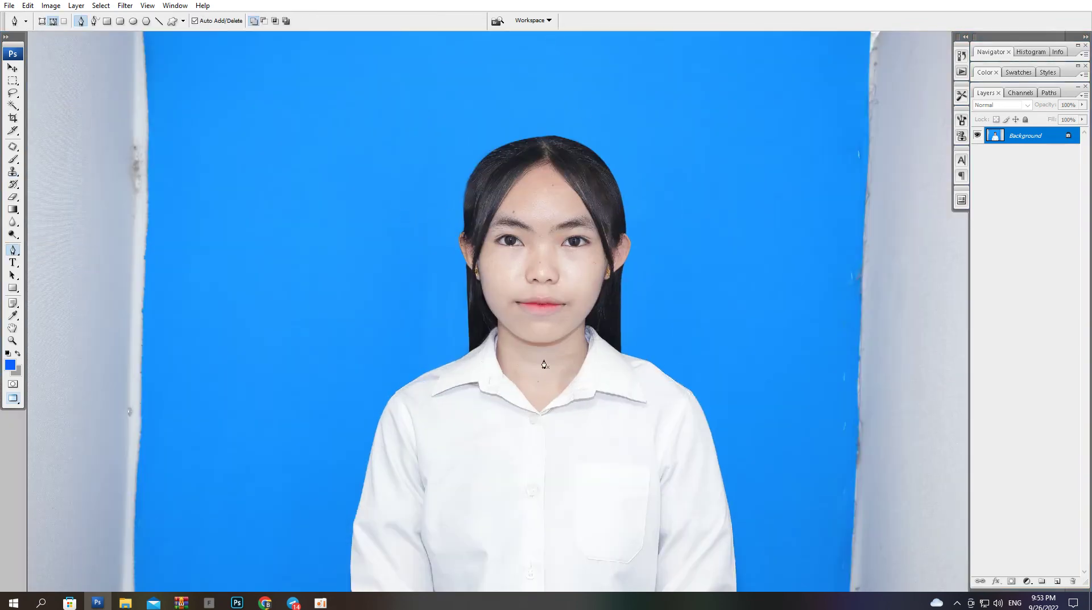
left_click(126, 6)
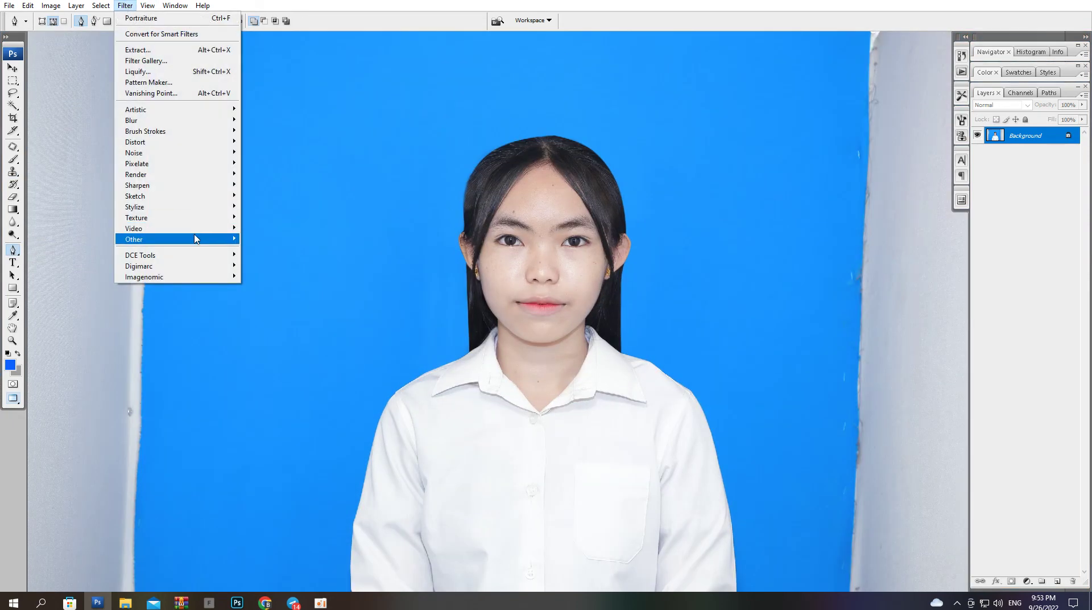
mouse_move(187, 277)
left_click(301, 276)
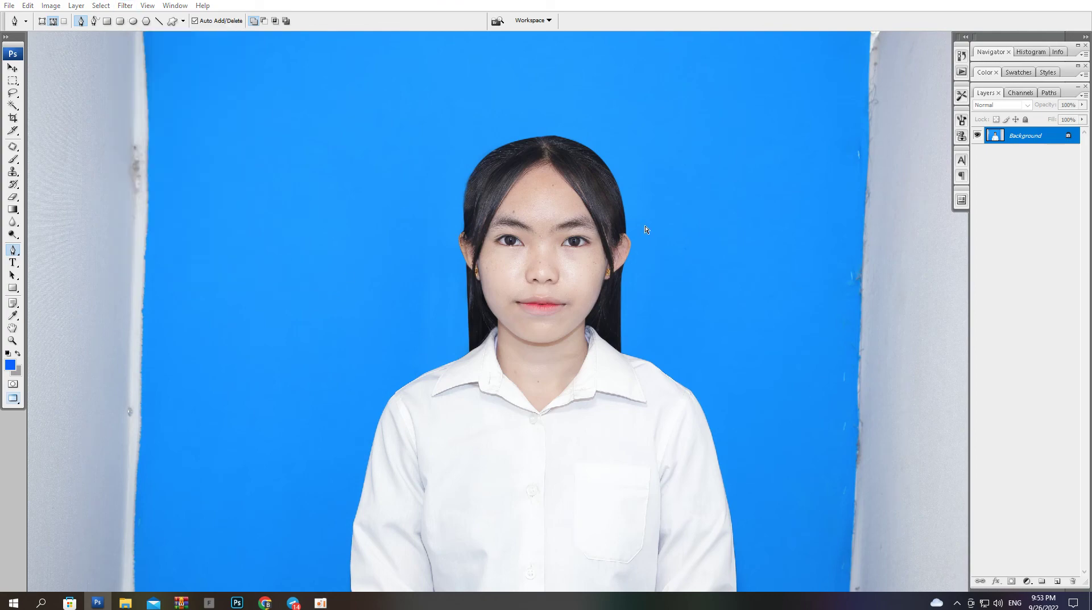
left_click(659, 390)
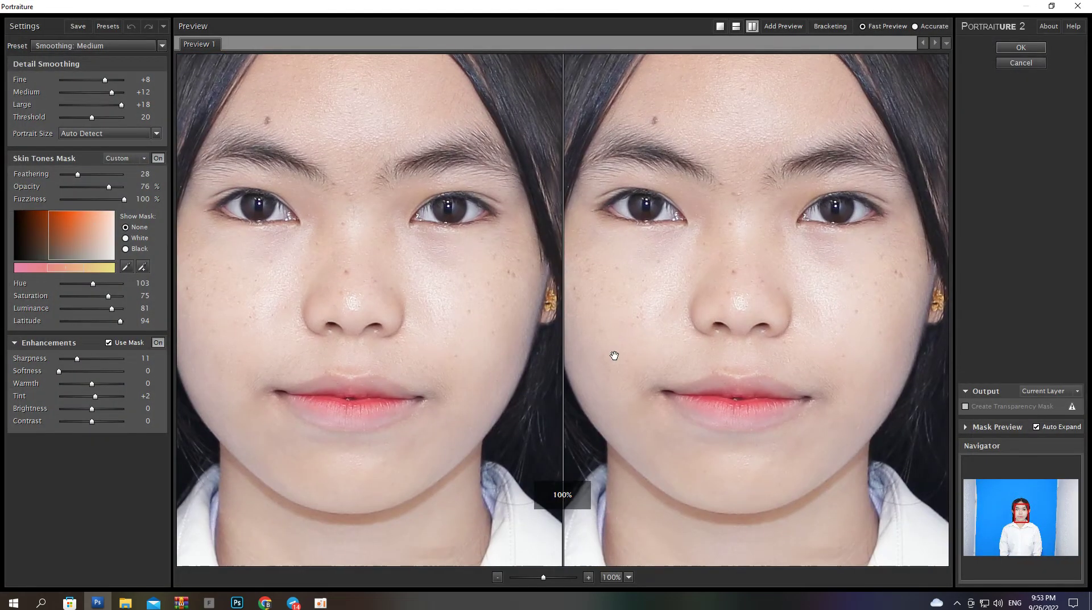
- Sample several facial skin tones for the Portraiture mask, set Threshold to 26 and Warmth to +1, and apply the smoothing
left_click_drag(640, 276, 625, 347)
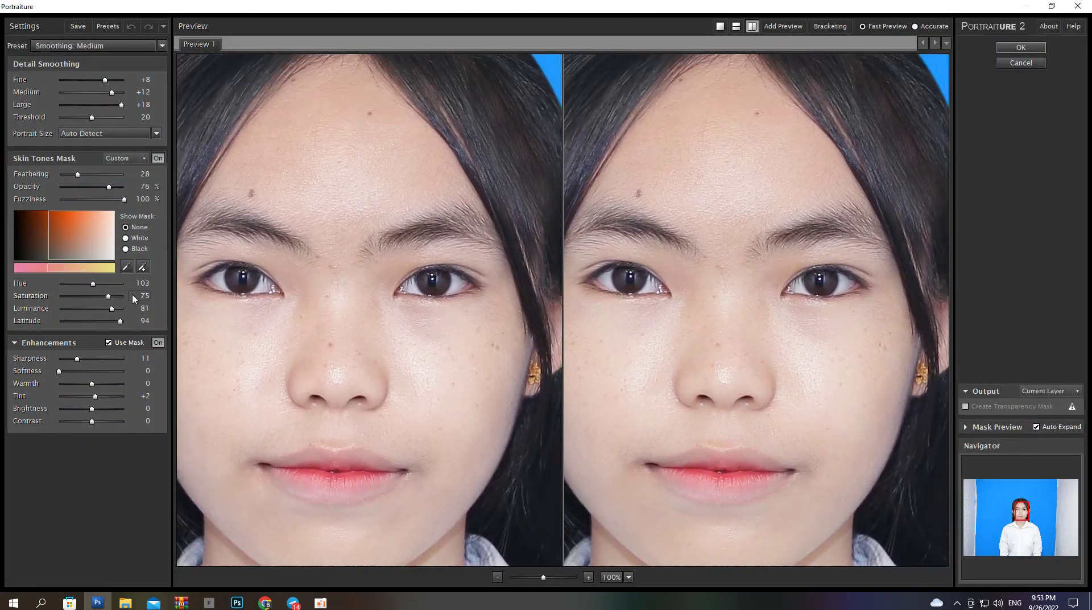
left_click(143, 266)
left_click(692, 419)
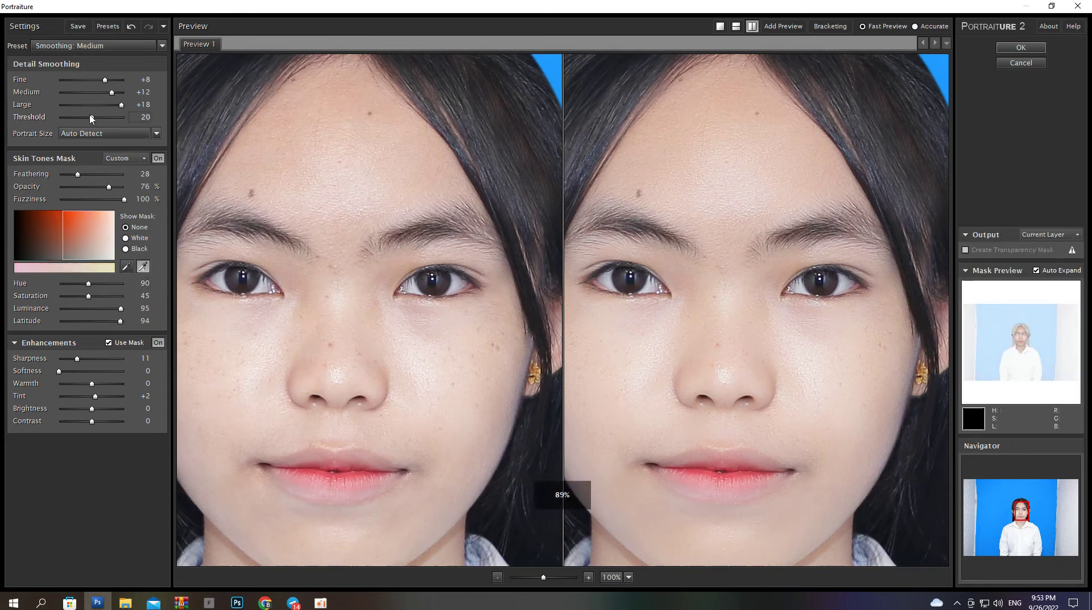
left_click_drag(91, 117, 101, 117)
left_click(693, 386)
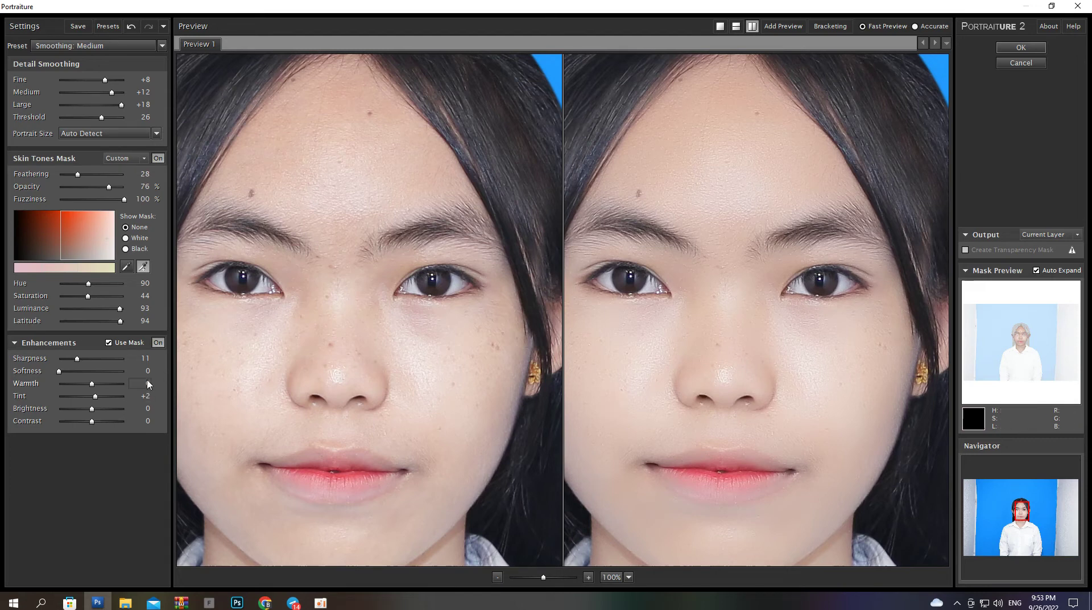
left_click(471, 437)
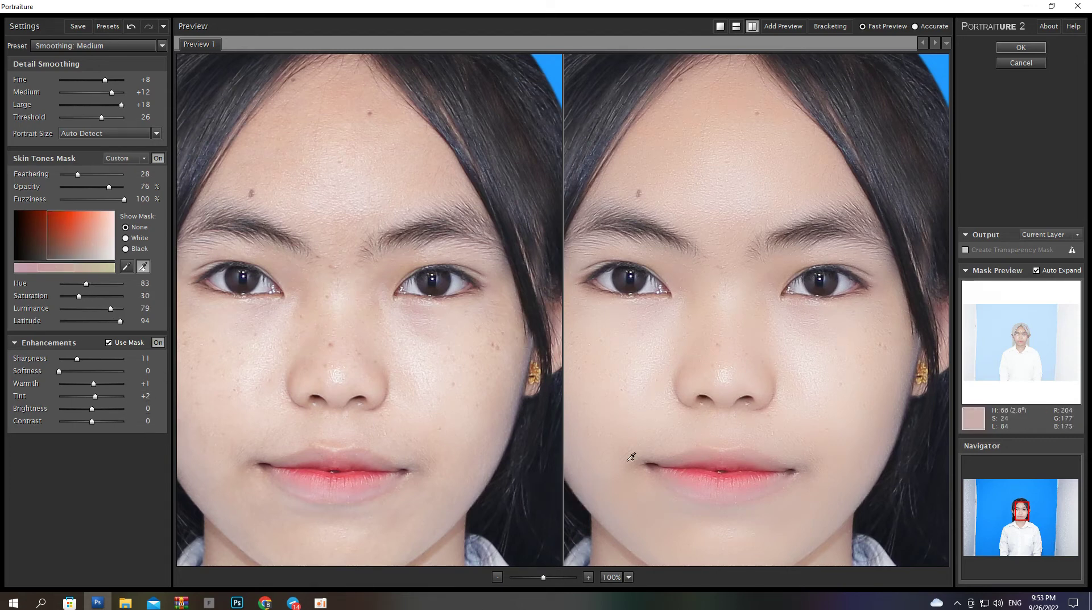
left_click(762, 387)
key("Return")
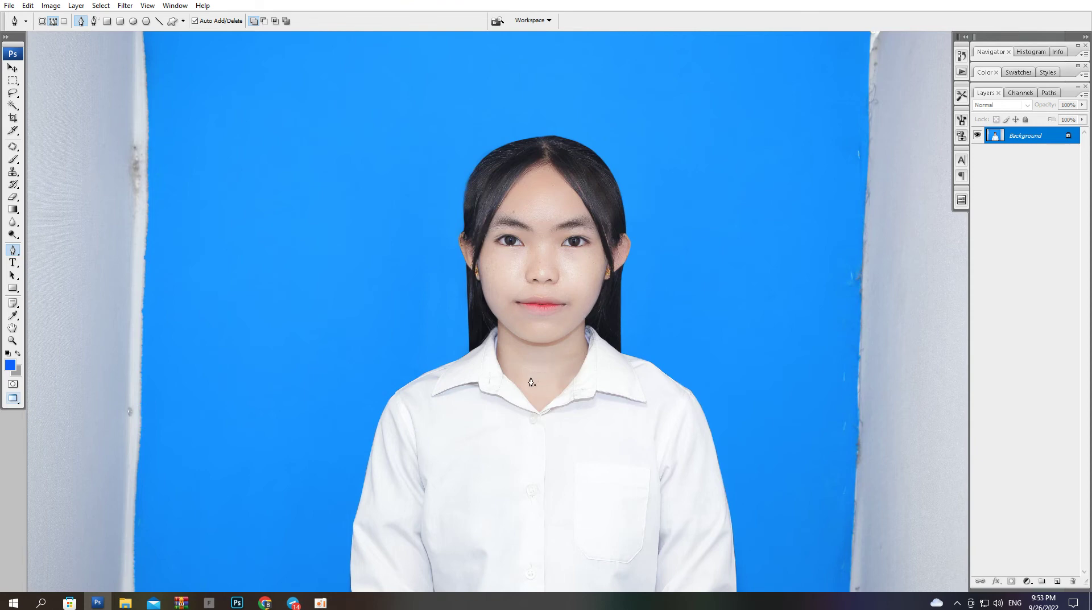
- Draw a closed Pen path around the hair hanging below the ear on the image's right side, with a straight outer edge
scroll(679, 408, "up", 4)
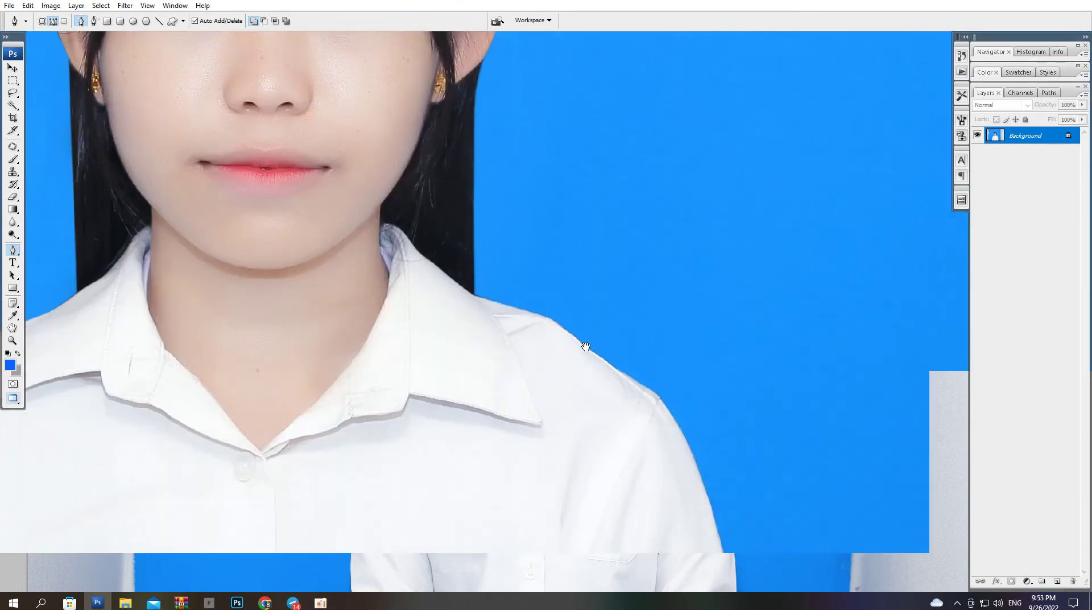
left_click(473, 144)
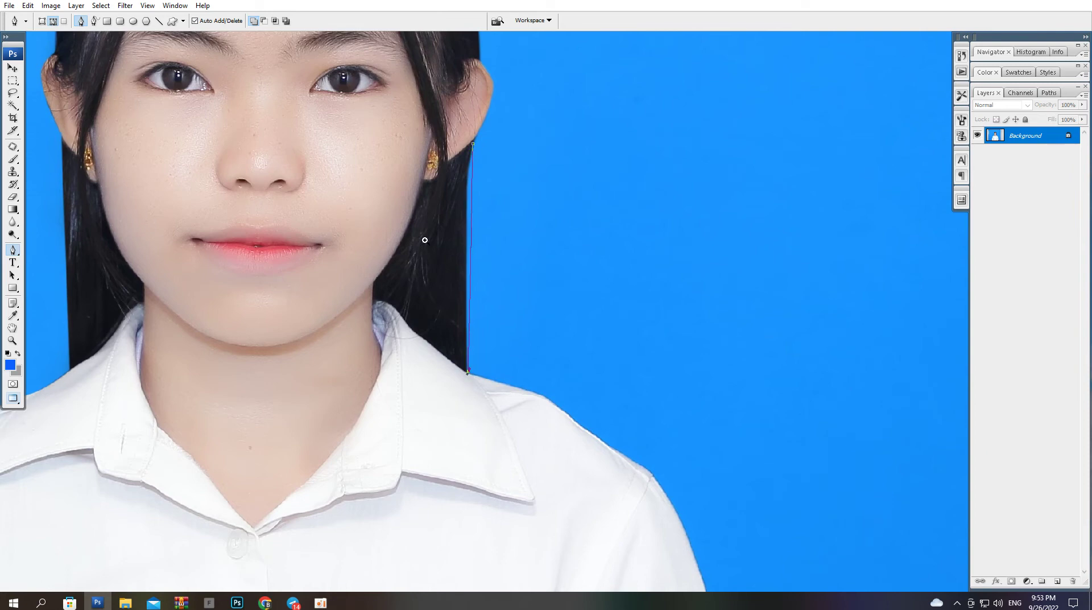
scroll(514, 368, "up", 3)
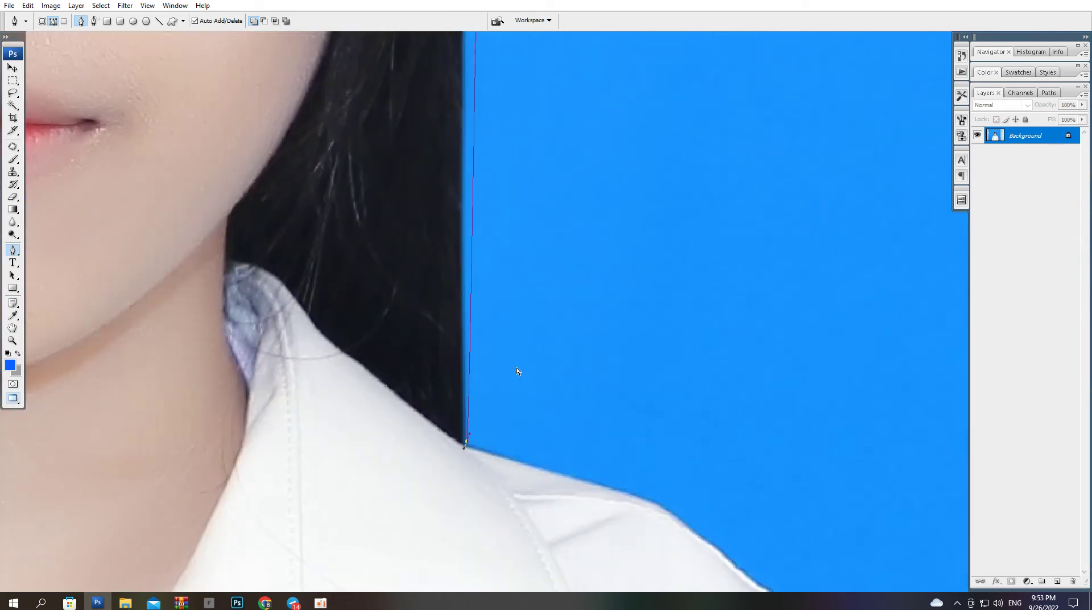
left_click(468, 449)
left_click_drag(416, 410, 389, 377)
left_click_drag(349, 349, 405, 523)
left_click_drag(390, 380, 407, 261)
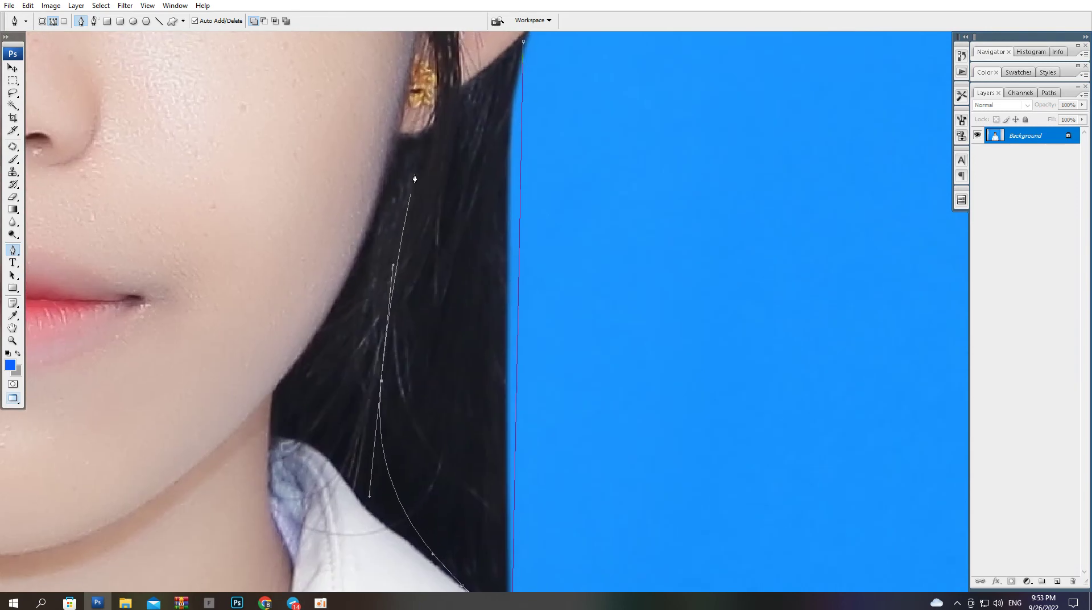
left_click(453, 119)
left_click_drag(453, 120, 485, 122)
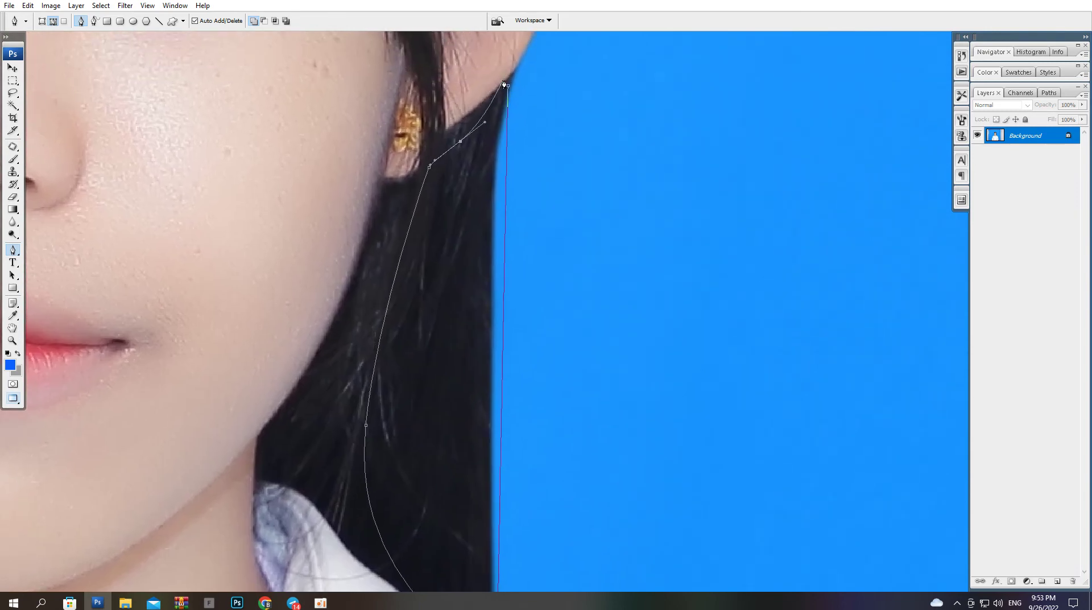
- Convert the hair path to a selection and feather its edge
key("ctrl+Return")
key("ctrl+alt+d")
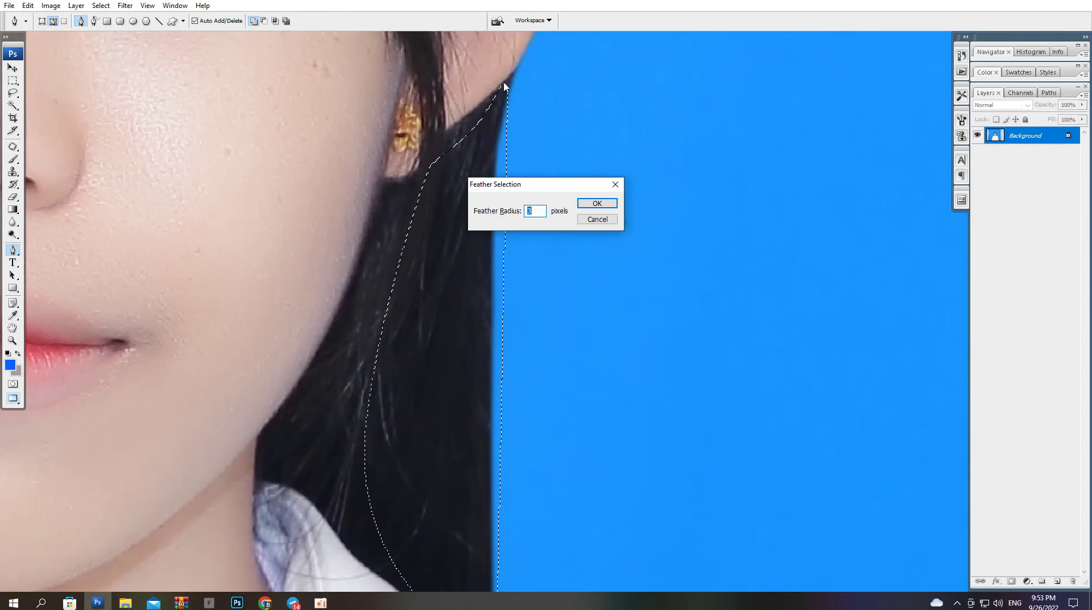
key("Return")
- Clone dark hair along the outer edge inside the selection with an 80 px Clone Stamp, from below the ear to the shoulder
key("ctrl+0")
left_click(606, 429, "ctrl")
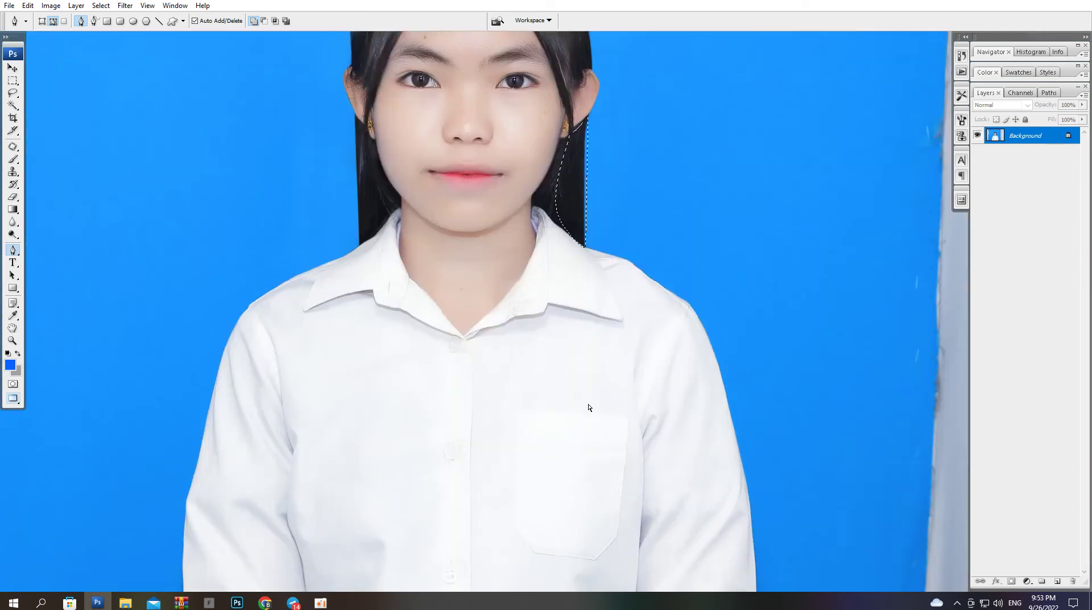
left_click(565, 179, "ctrl")
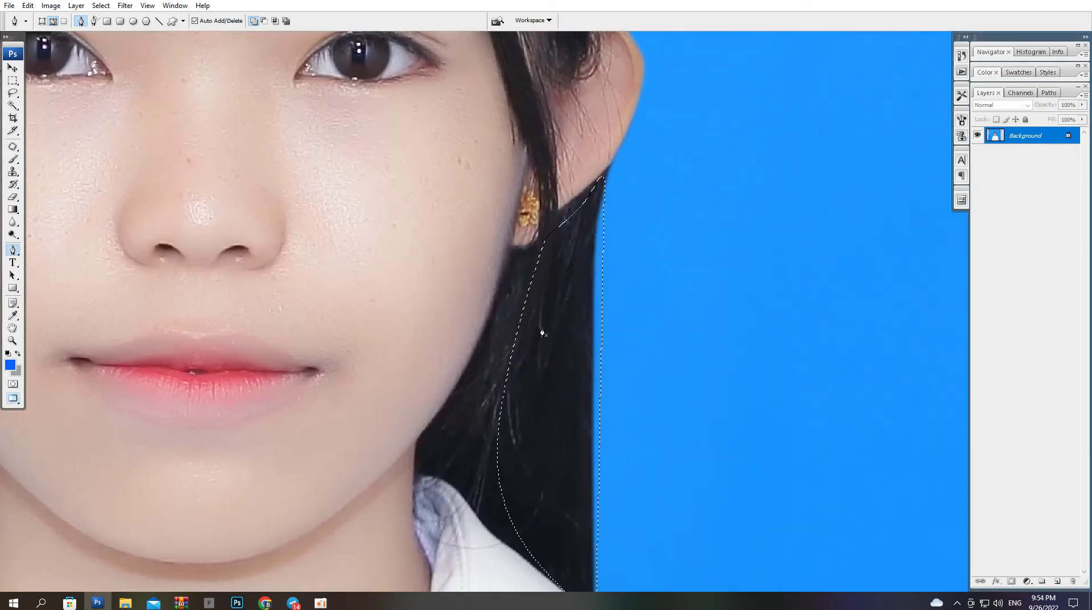
right_click(542, 333)
left_click(553, 276)
key("s")
left_click(553, 275)
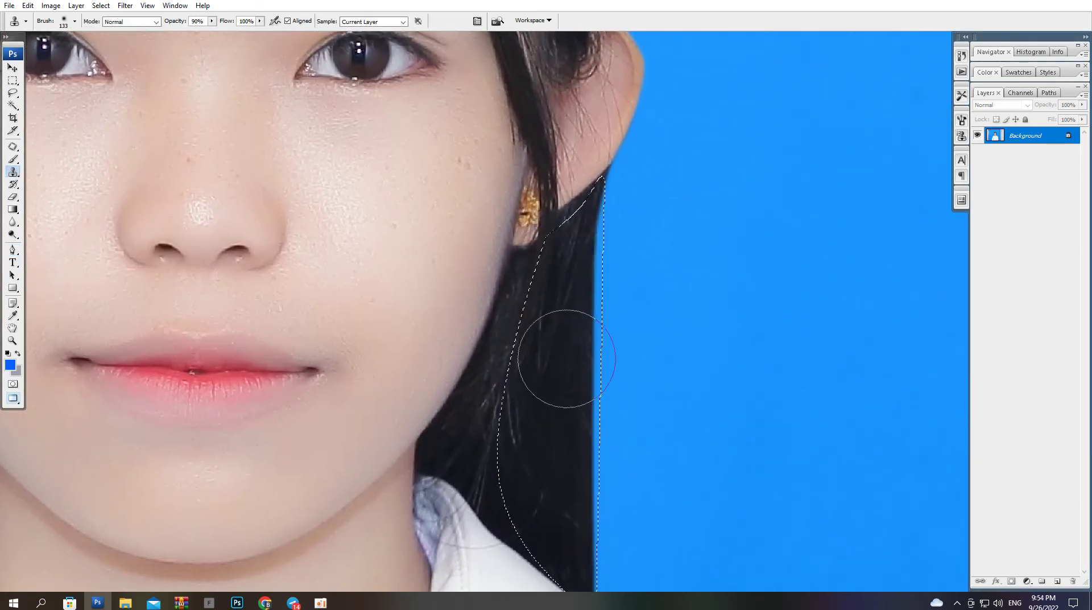
right_click(573, 359)
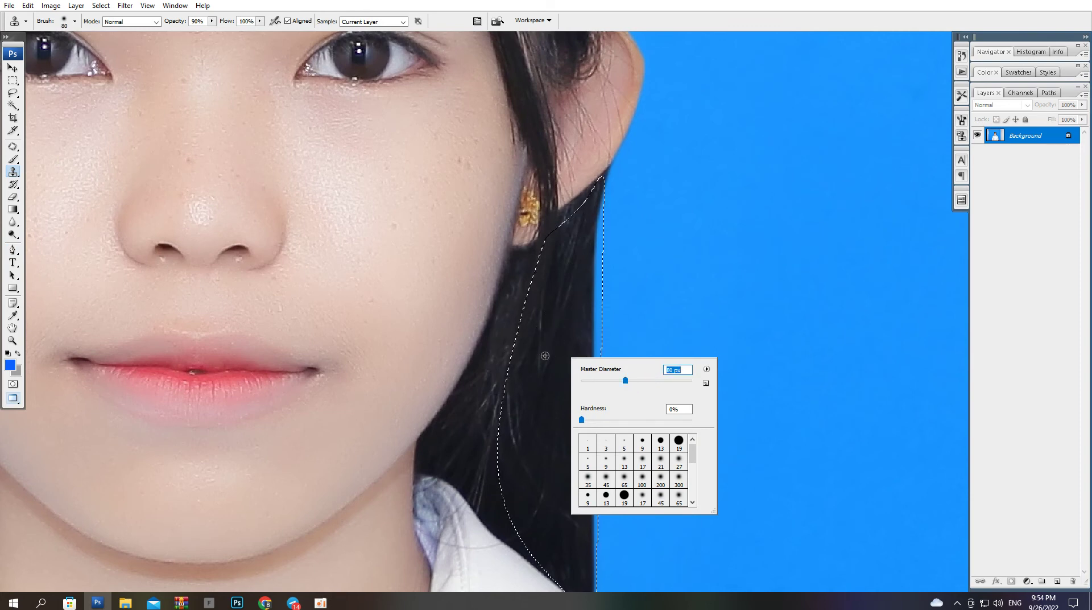
key("Return")
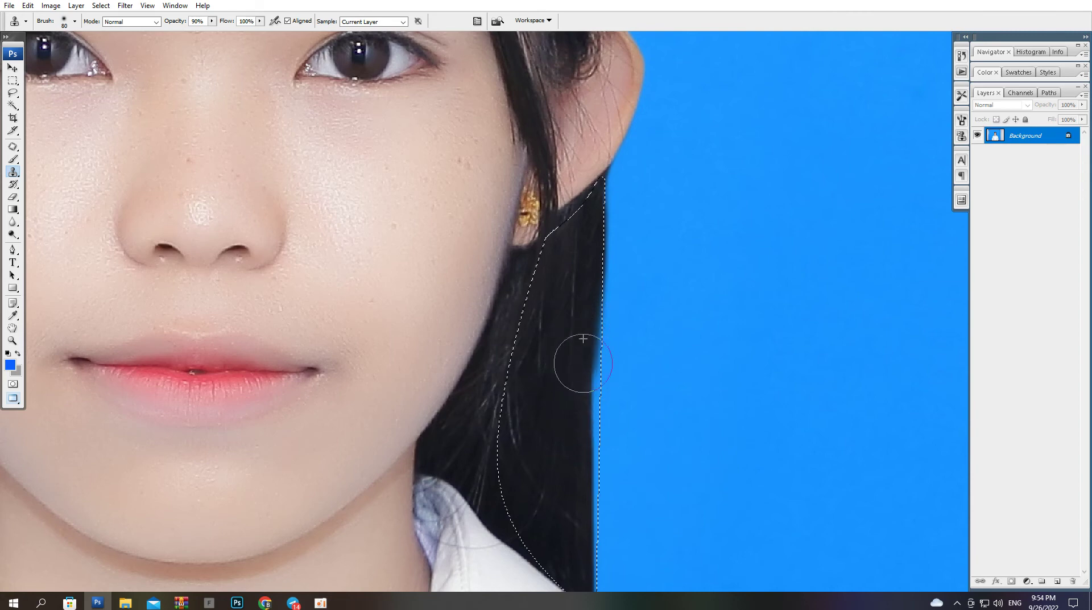
left_click(570, 258, "alt")
left_click_drag(594, 370, 592, 531)
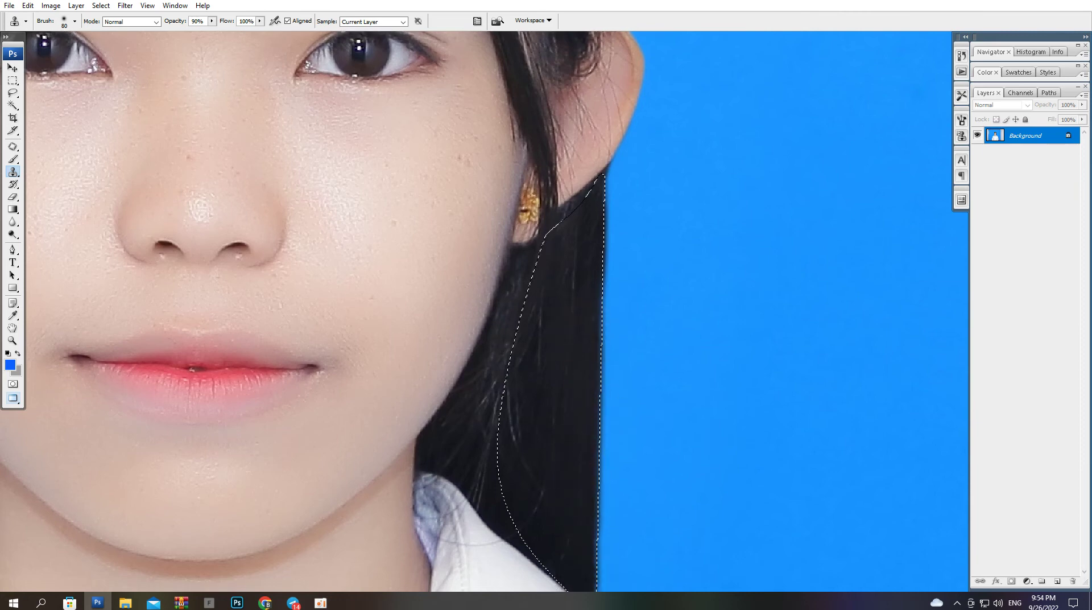
- Reduce the Clone Stamp brush to 31 px and touch up the upper hair outline on the image's left side
key("ctrl+0")
key("ctrl+plus")
key("ctrl+plus")
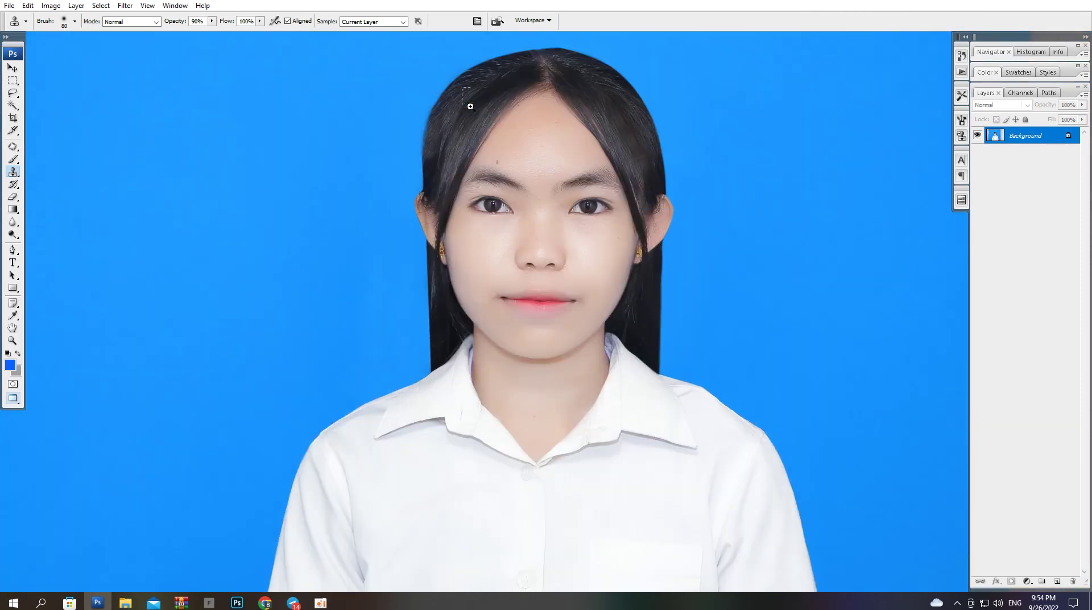
scroll(470, 106, "up", 3)
right_click(609, 324)
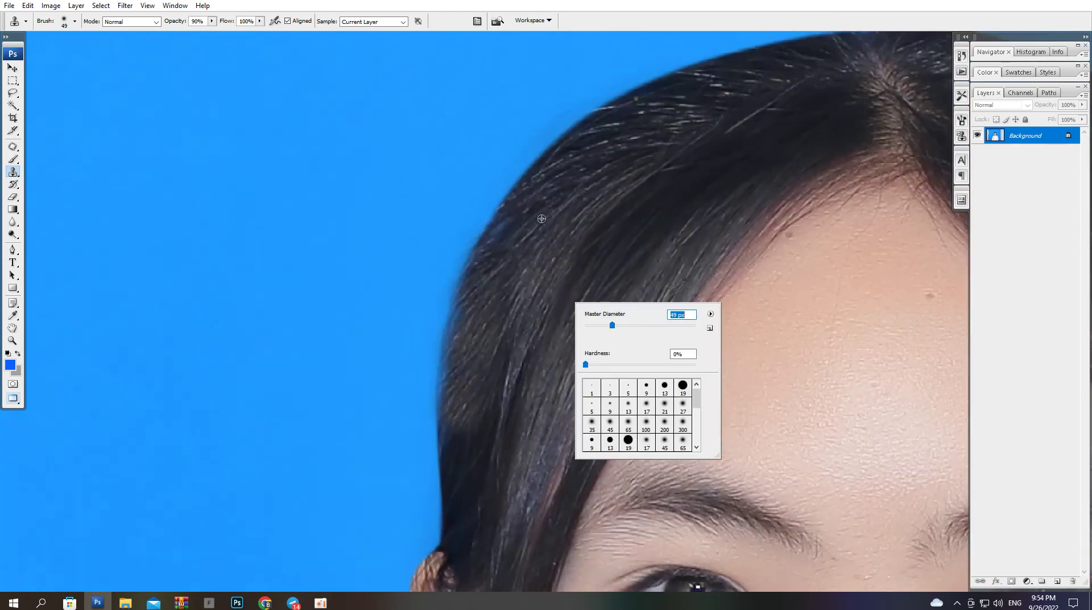
key("Return")
right_click(538, 261)
key("Return")
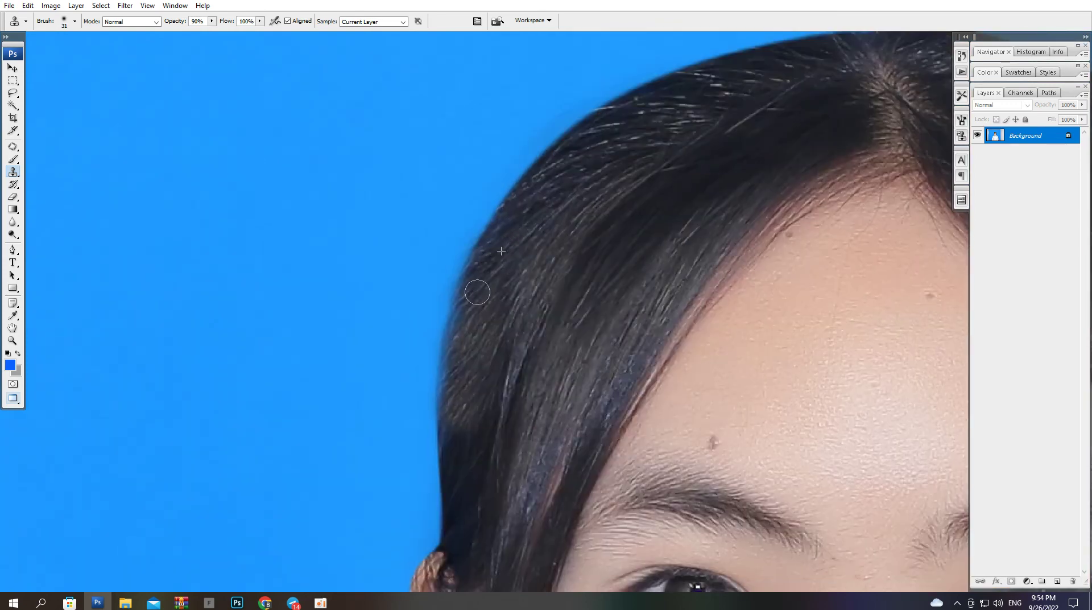
- Apply Selective Color to the Blacks, slightly raising their Black amount to deepen the hair
key("ctrl+0")
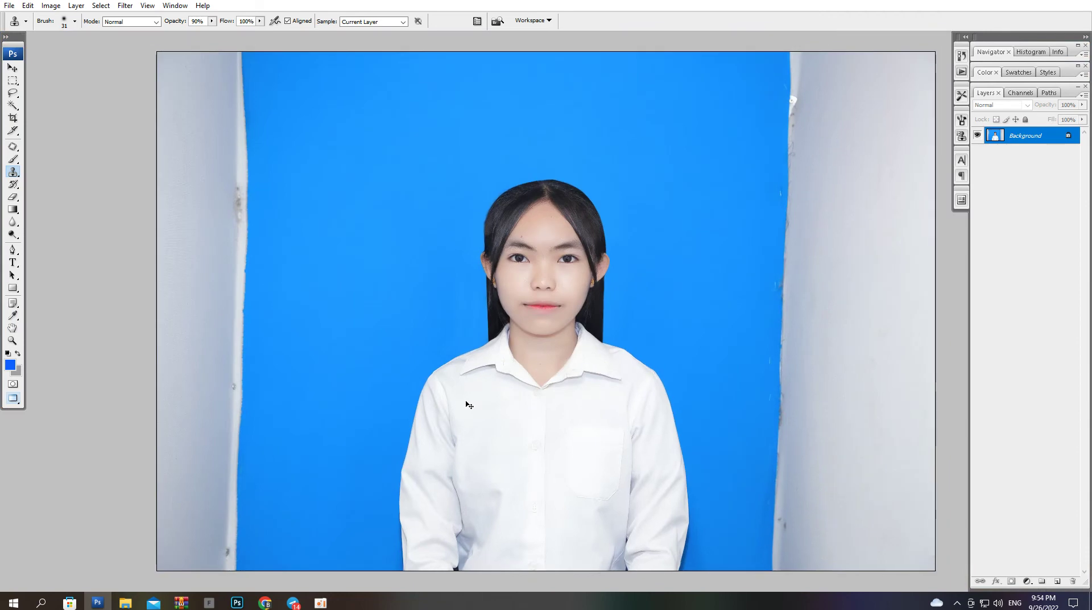
scroll(463, 407, "up", 2)
scroll(500, 244, "up", 2)
scroll(324, 317, "down", 2)
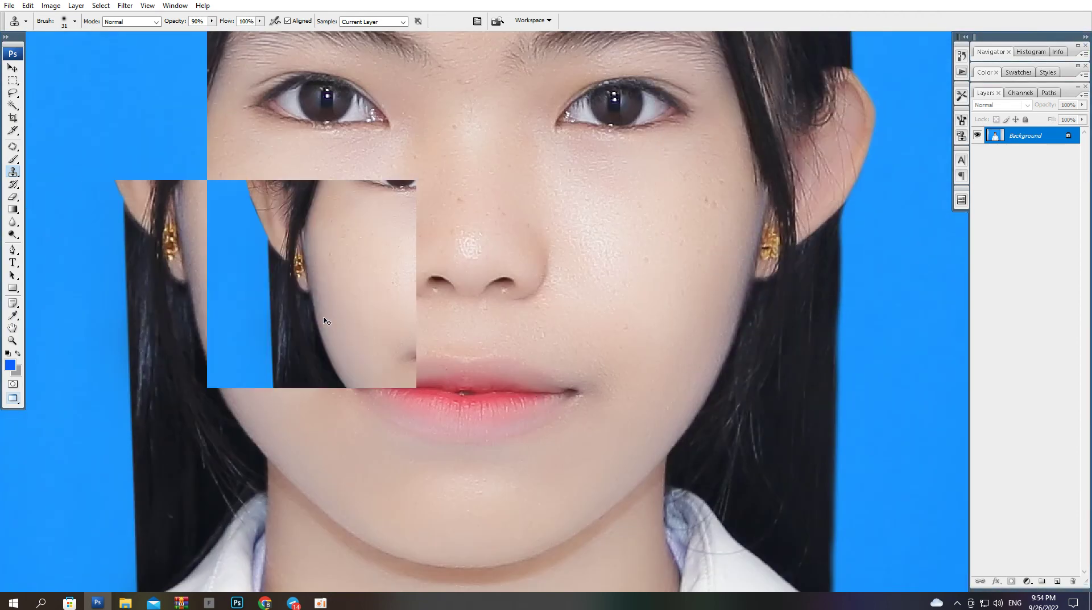
key("o")
key("alt+i")
key("a")
key("s")
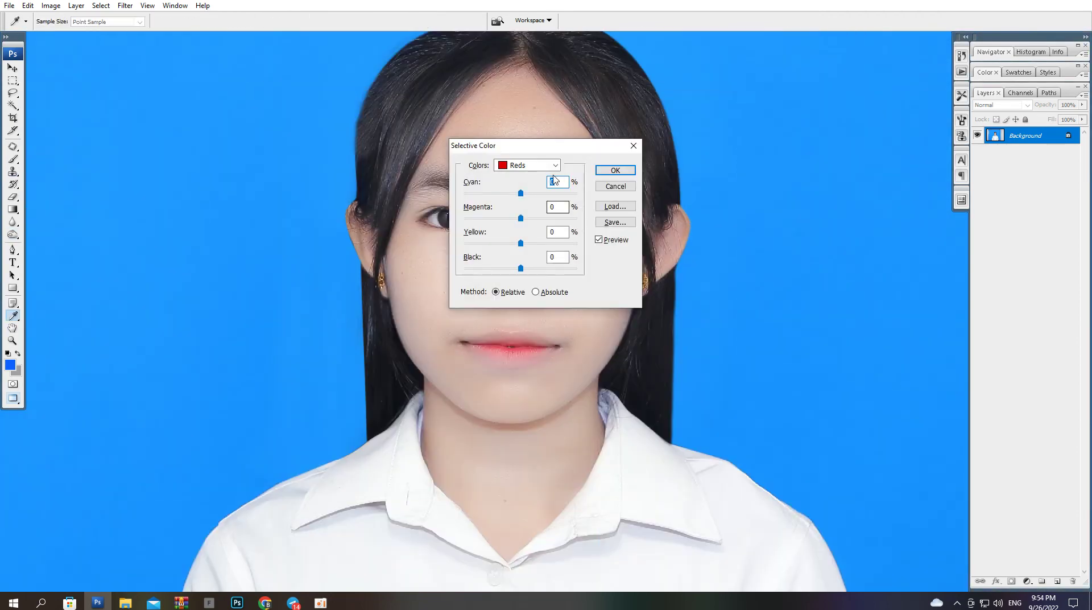
left_click_drag(567, 151, 876, 200)
left_click(836, 214)
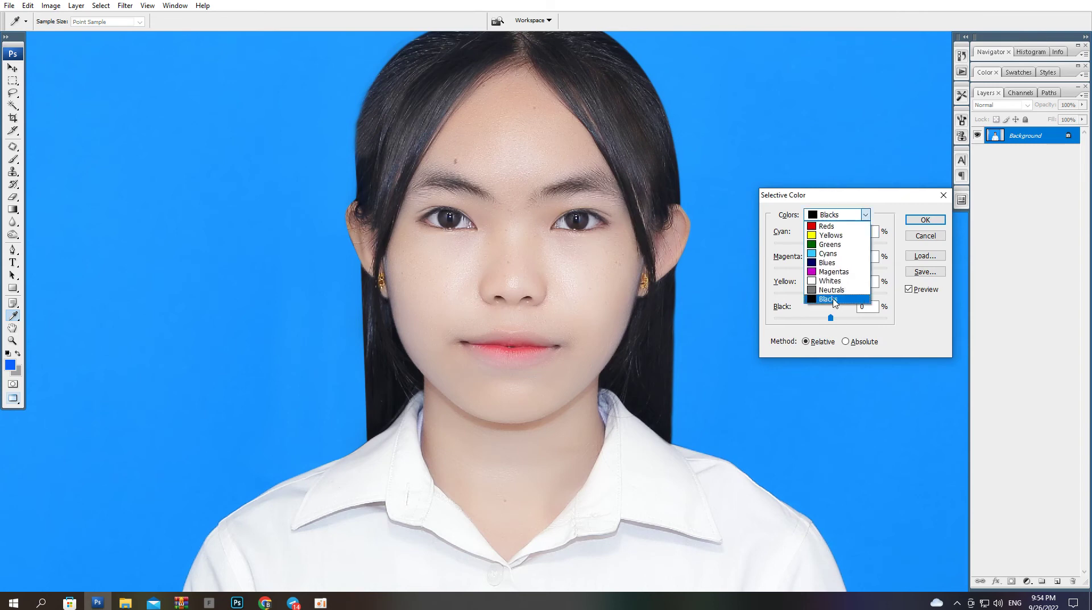
left_click(834, 299)
left_click_drag(831, 319, 834, 318)
key("Return")
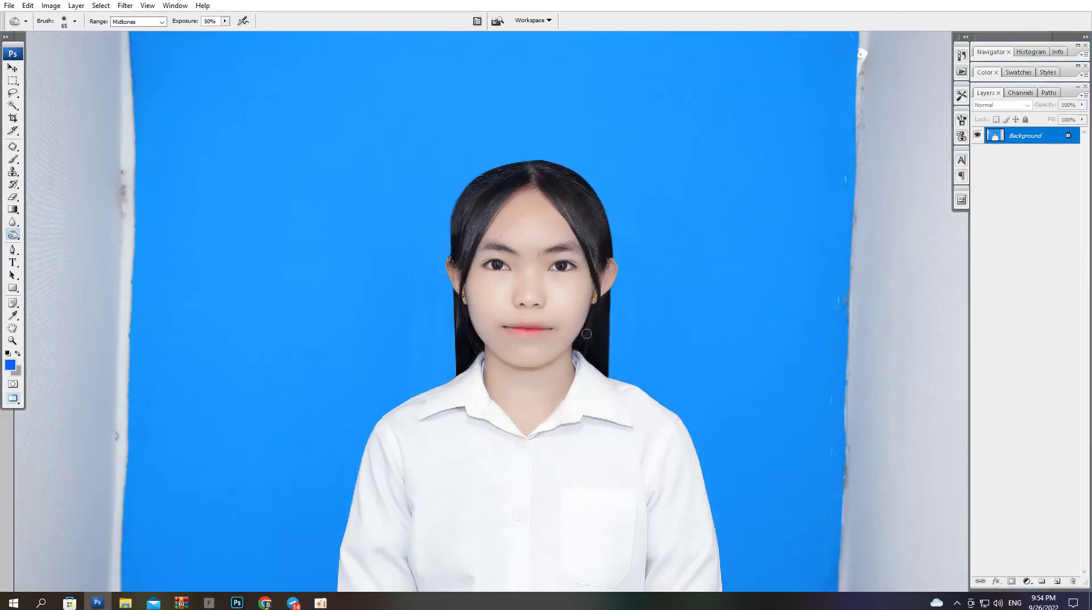
key("w")
left_click(556, 285)
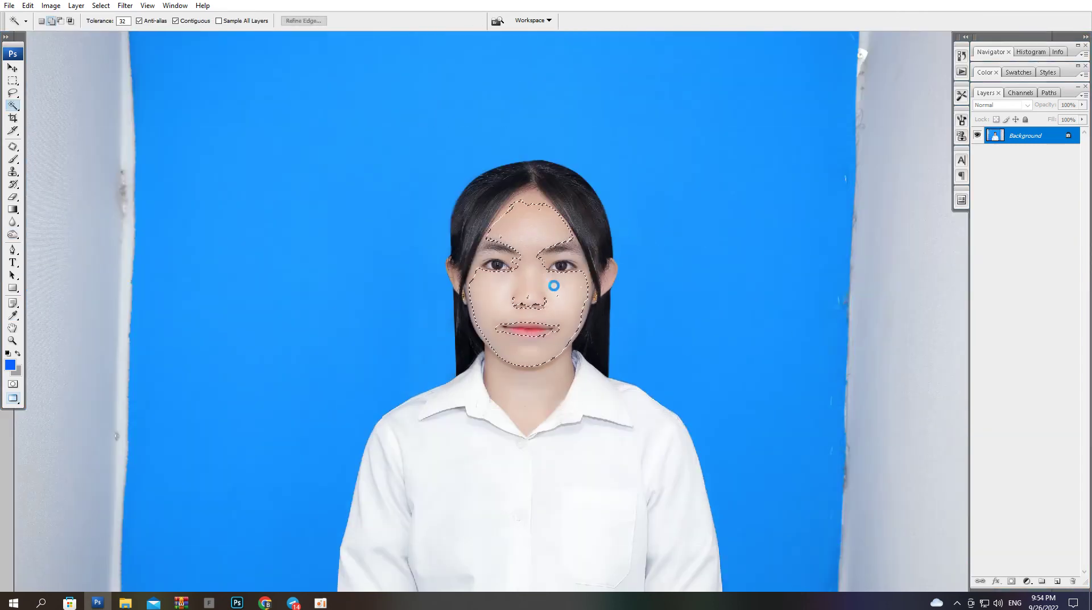
left_click(494, 250)
key("ctrl+d")
- Select the facial skin with the Magic Wand at tolerance 25 and feather the selection
left_click(539, 289)
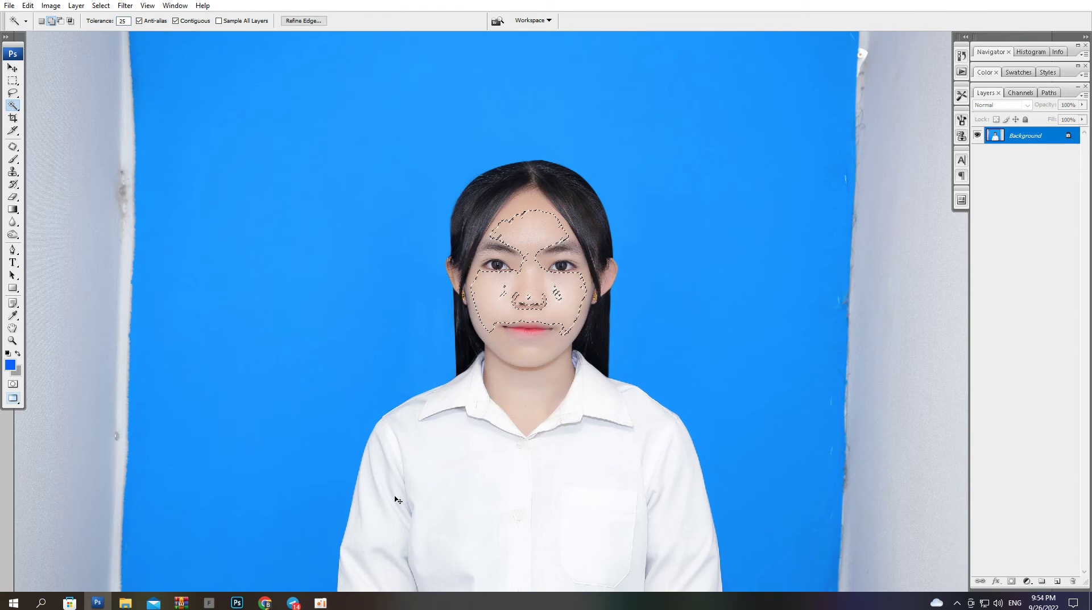
key("ctrl+alt+d")
key("Return")
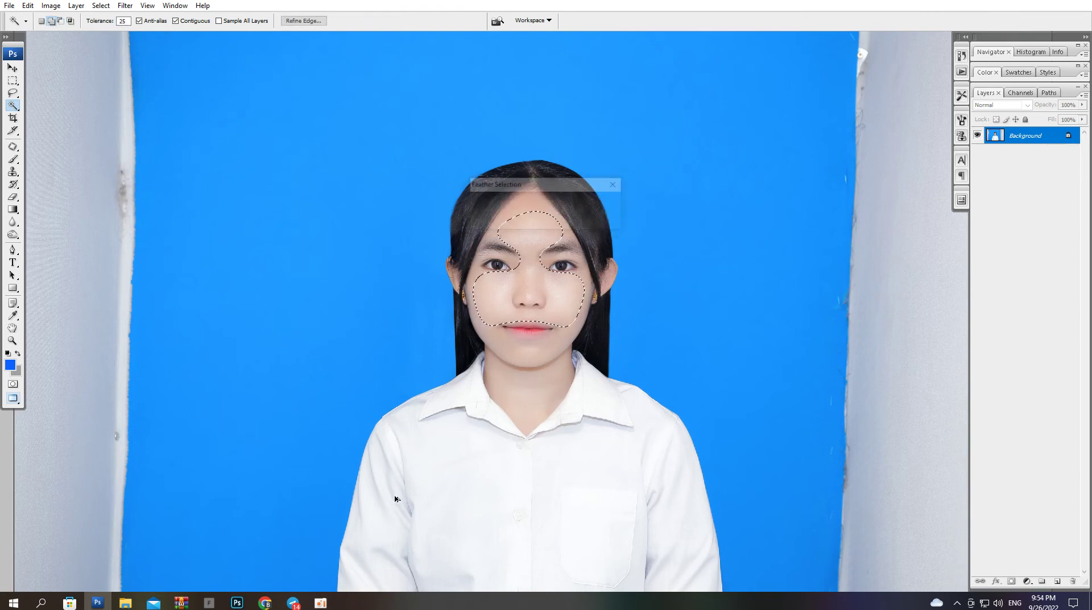
- Apply the Warming Filter (85) Photo Filter to the selected facial skin at a reduced density
key("alt+i")
key("a")
key("f")
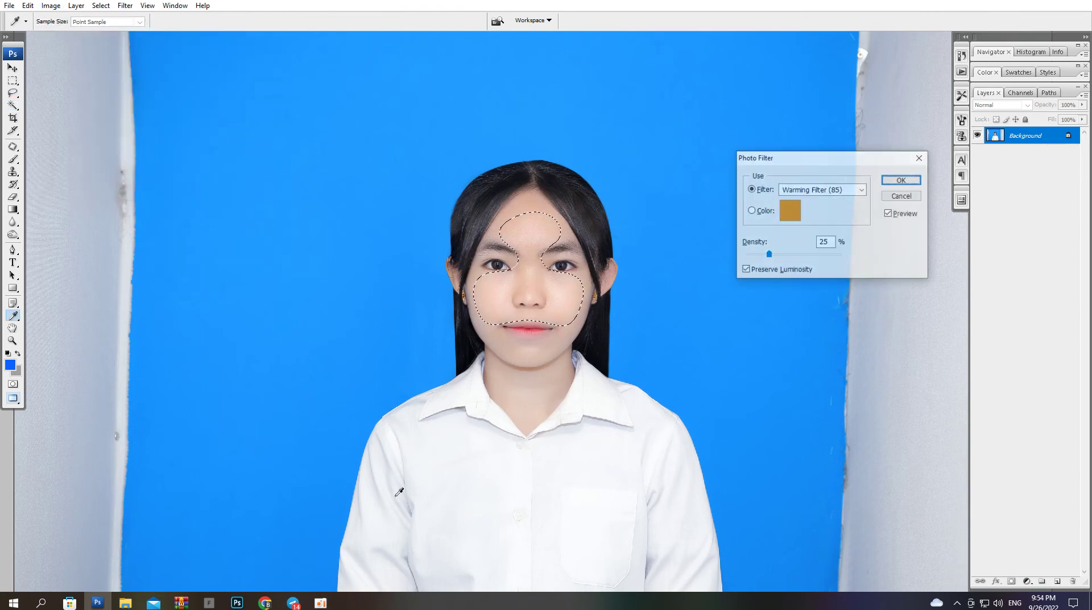
left_click(749, 254)
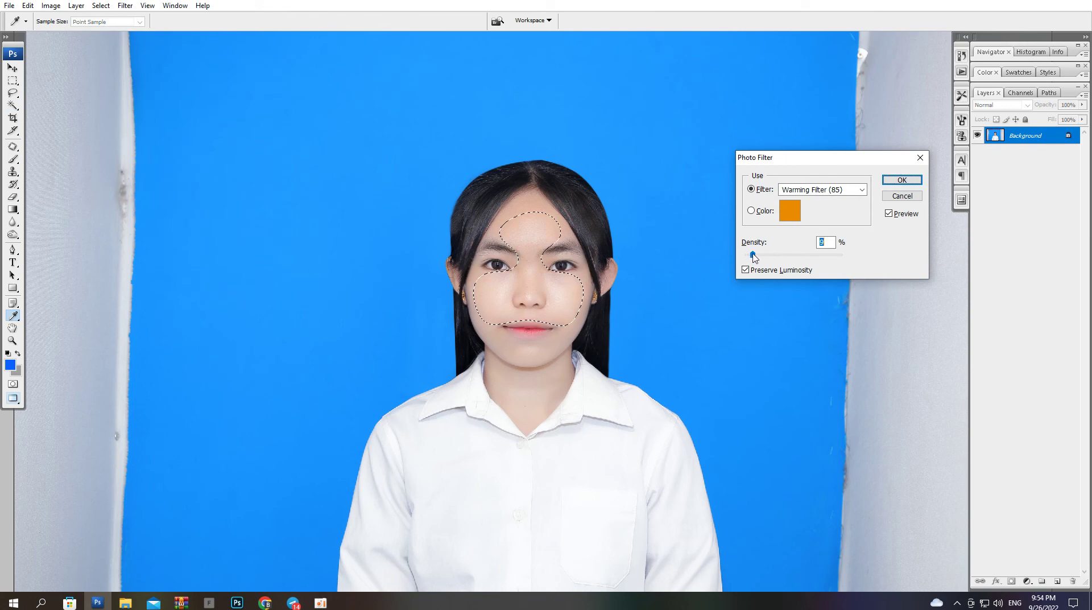
key("Return")
- Apply Color Balance to the whole image, shifting the midtones slightly toward green and yellow
key("w")
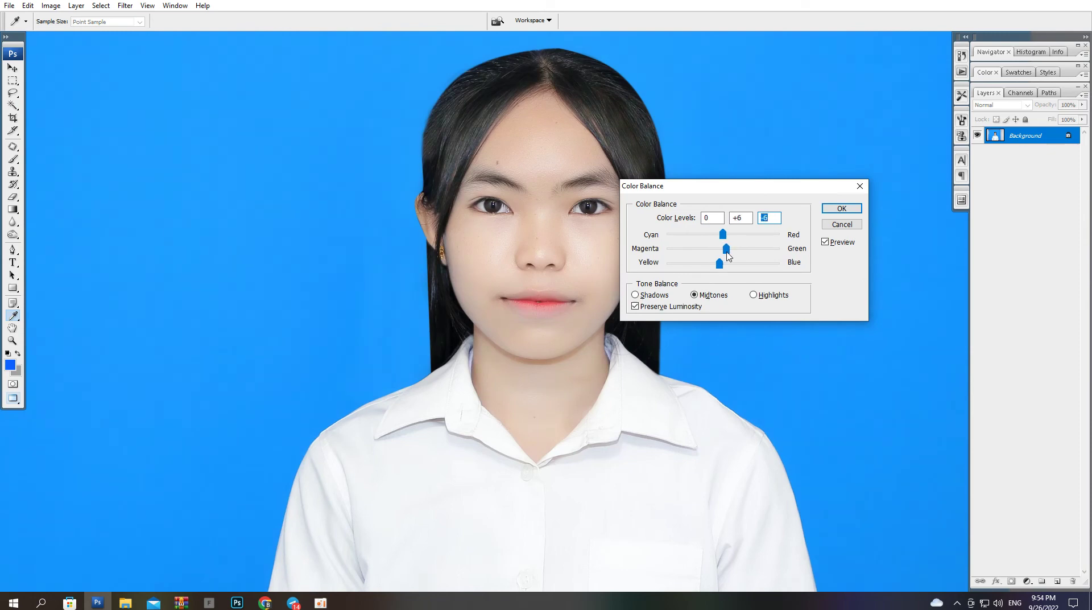
key("Return")
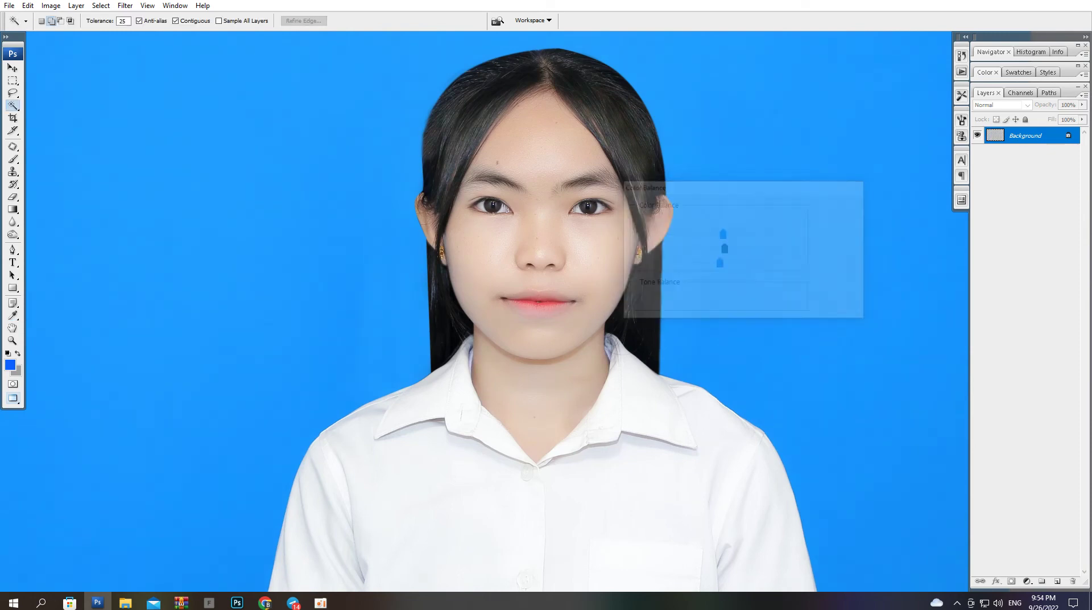
- Switch to the Dodge tool and reduce its brush to 175 px
key("o")
key("bracketleft")
key("bracketleft")
key("bracketleft")
key("bracketleft")
key("bracketleft")
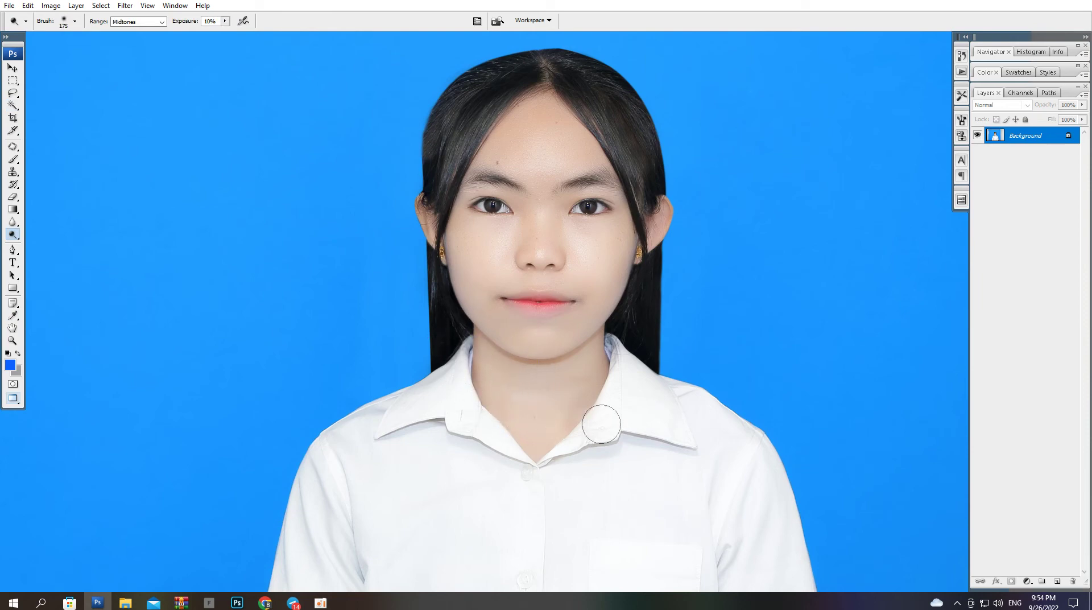
- Examine the retouched shirt, hair outline and face of the portrait at several magnifications
key("ctrl+minus")
key("ctrl+minus")
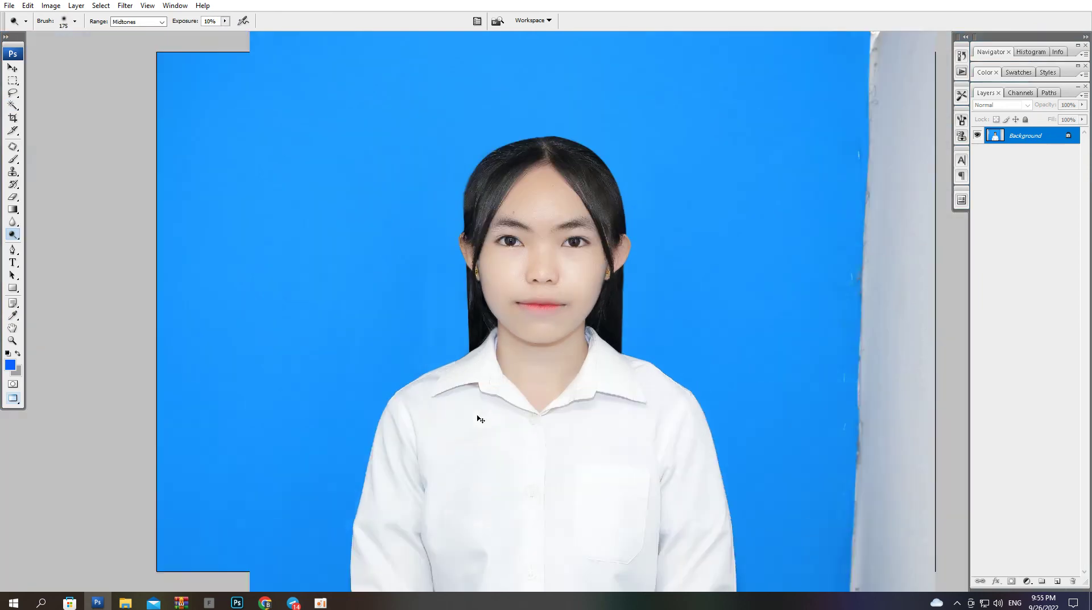
key("ctrl+plus")
key("ctrl+plus")
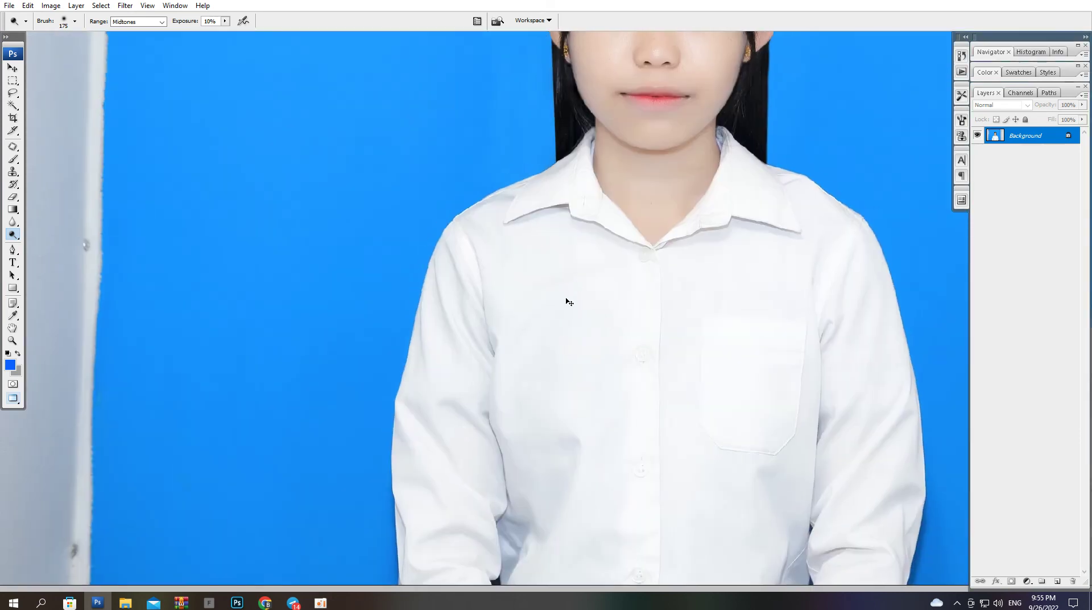
left_click_drag(538, 297, 411, 458)
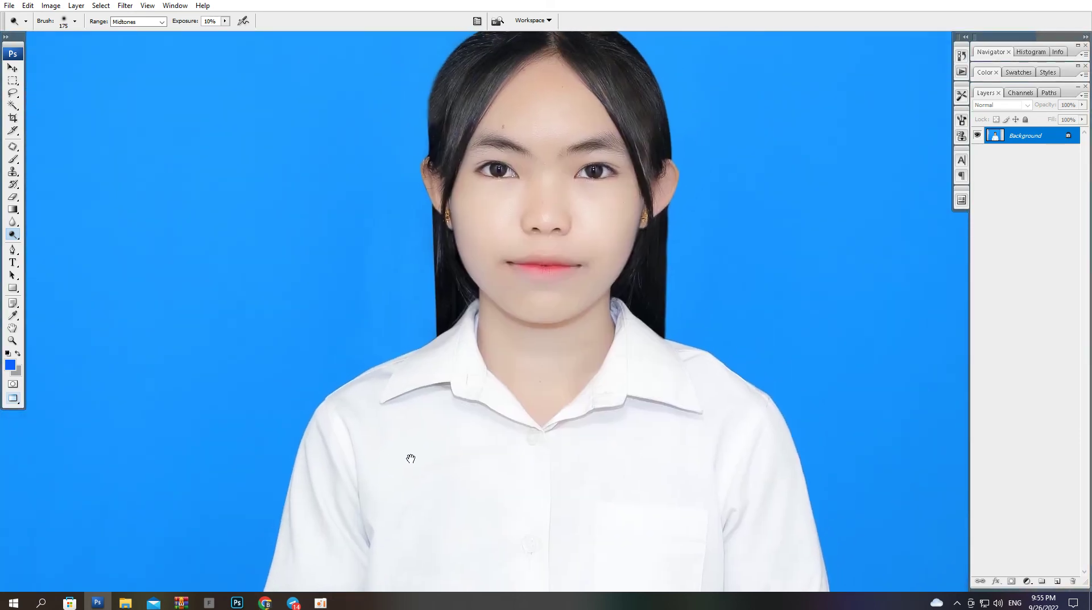
key("ctrl+plus")
key("ctrl+plus")
left_click_drag(486, 204, 419, 349)
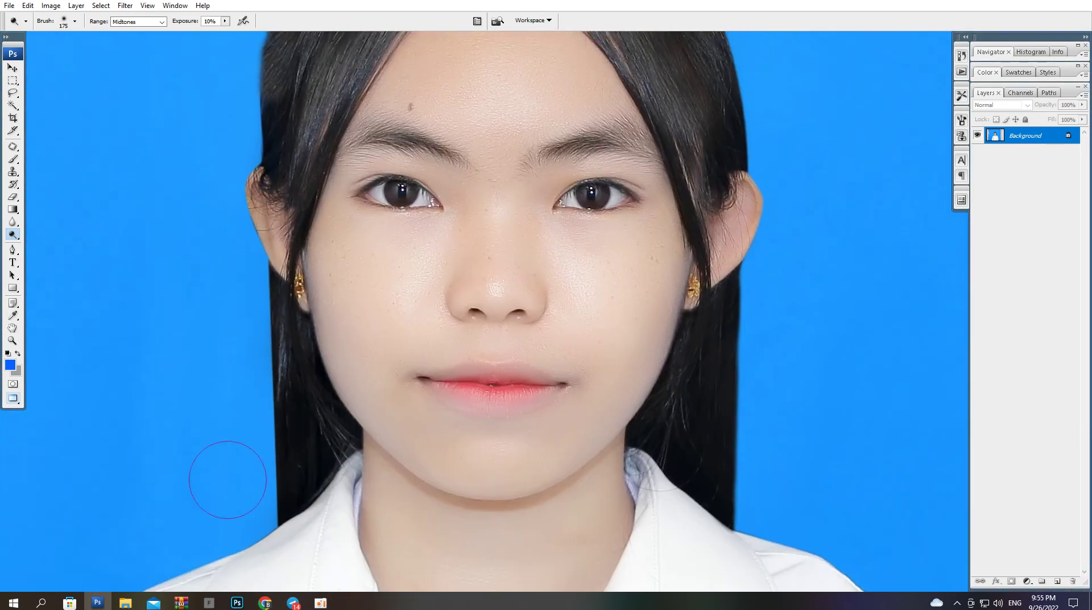
left_click(265, 603)
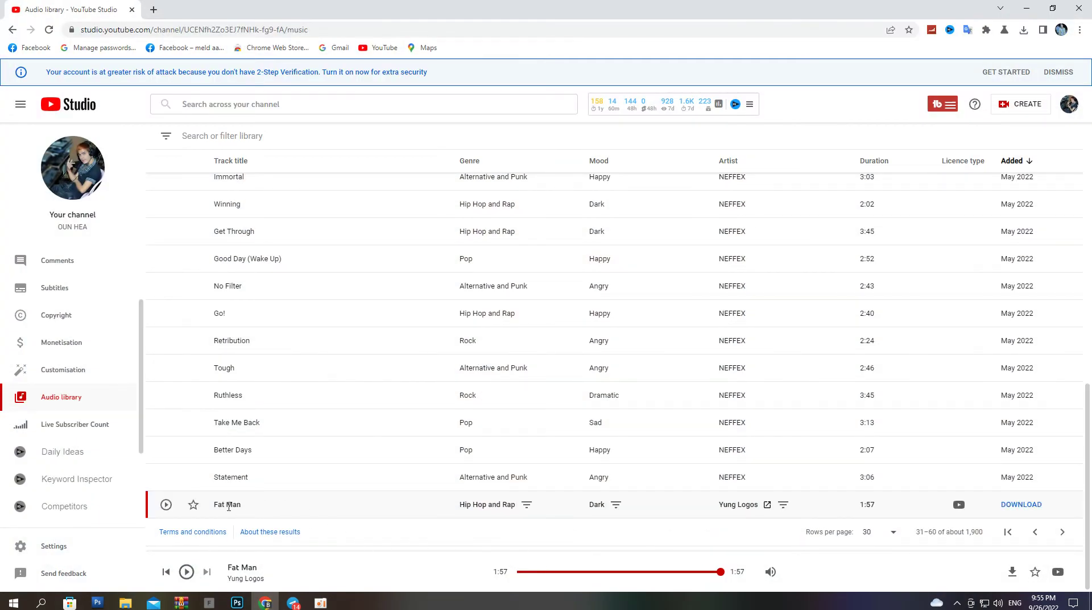
left_click(1026, 9)
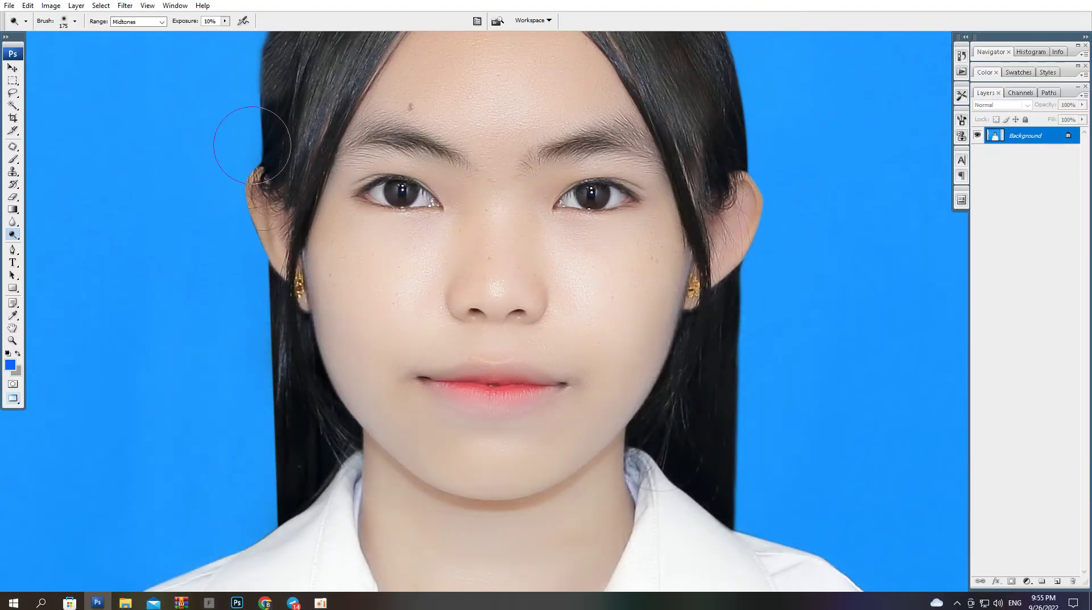
- Apply the Portraiture filter to the portrait with the Smoothing: Medium preset and the detail smoothing threshold reduced to 23
left_click(125, 5)
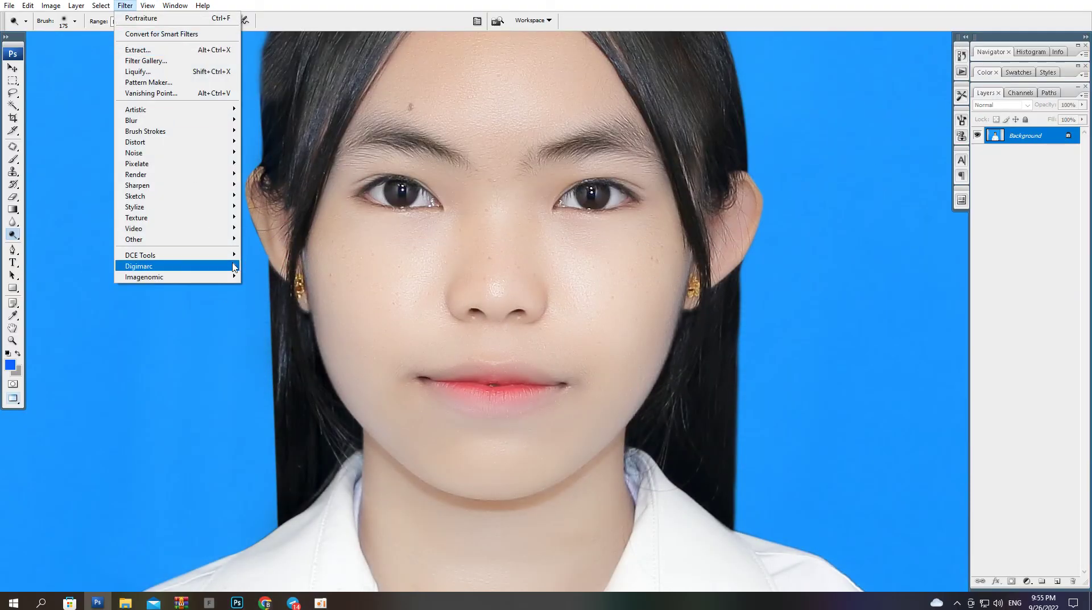
mouse_move(223, 275)
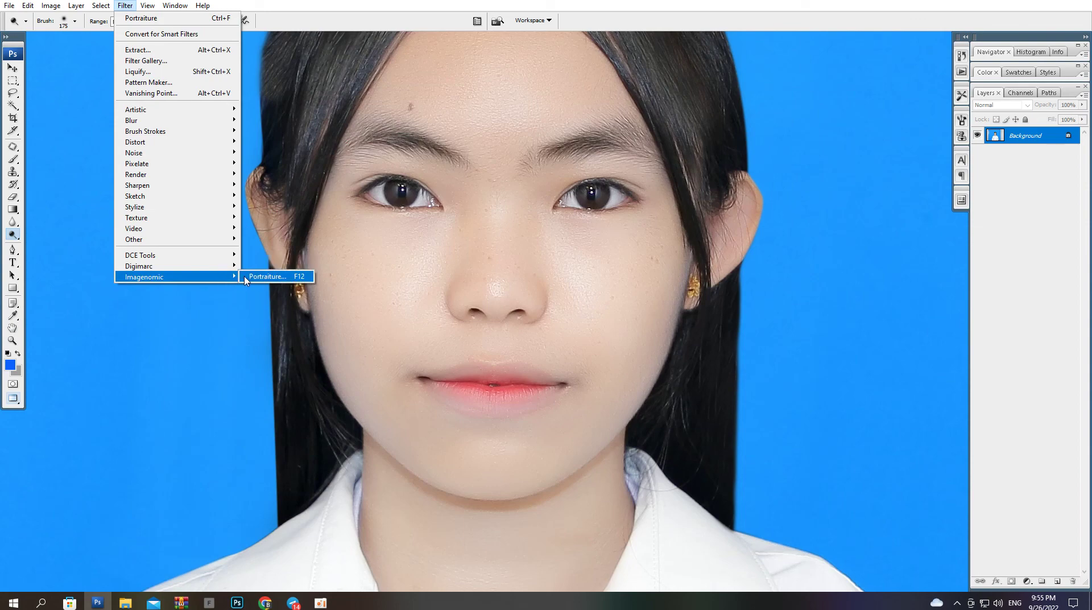
left_click(253, 279)
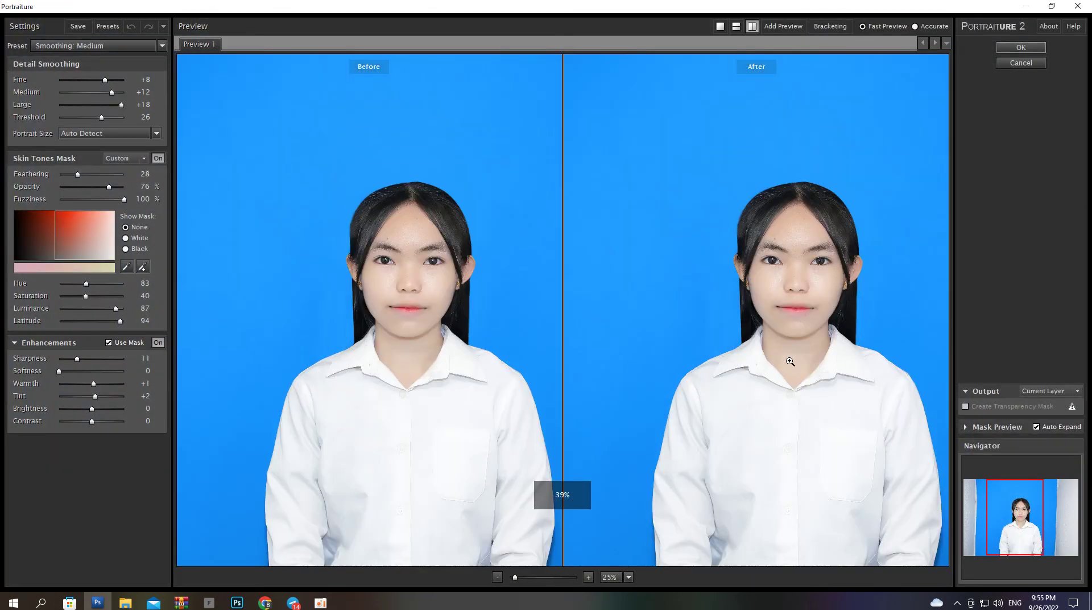
left_click(790, 361)
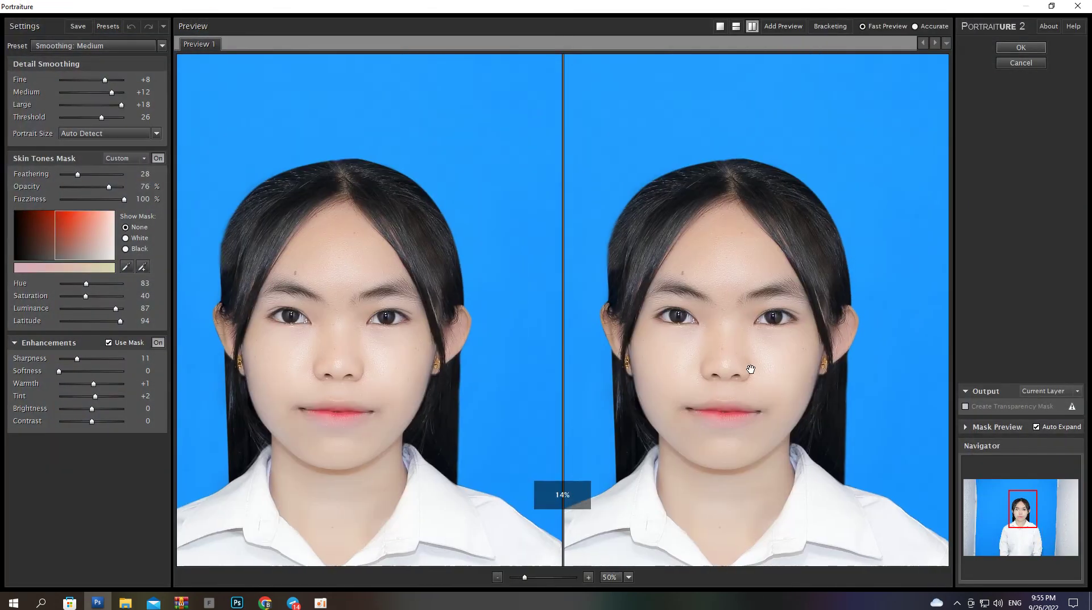
left_click(693, 326)
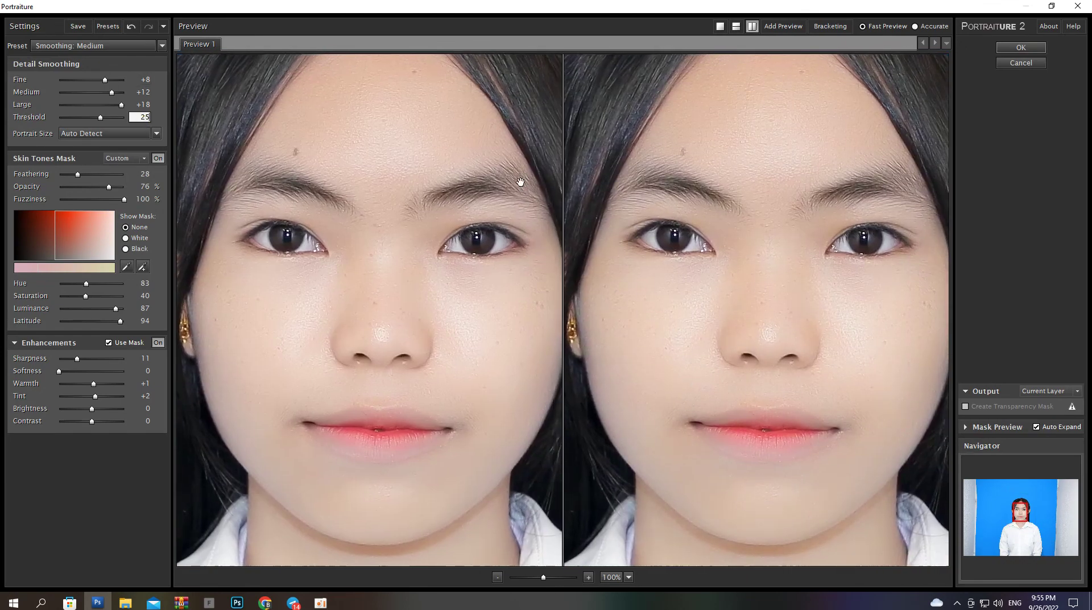
left_click(754, 331)
left_click_drag(726, 328, 707, 325)
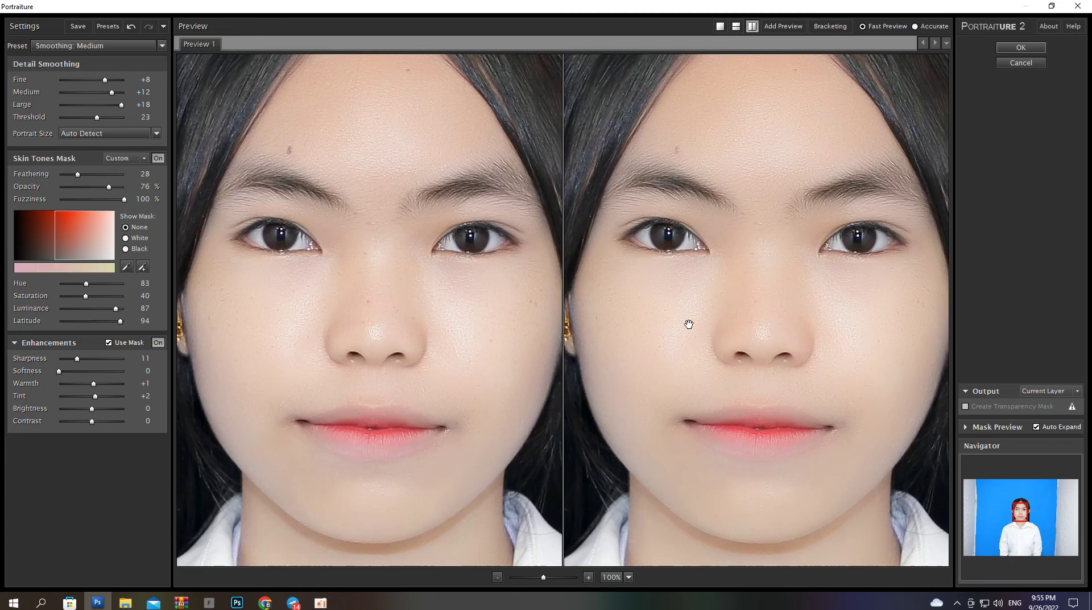
key("Return")
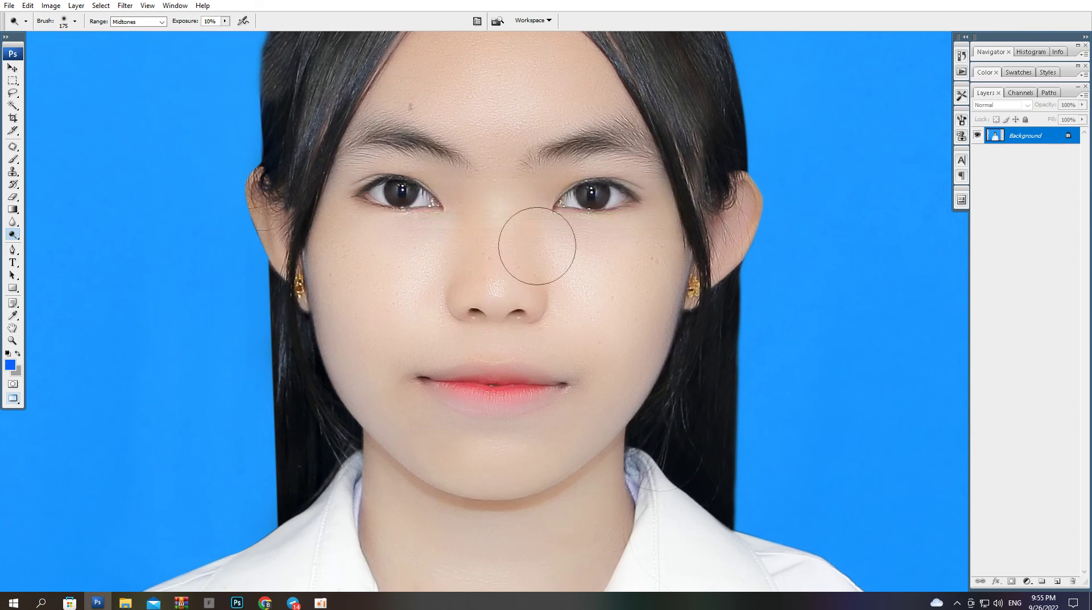
- Darken both eyebrows using the Burn tool with a 65 px brush, Midtones range and 50% exposure
key("ctrl+minus")
key("shift+o")
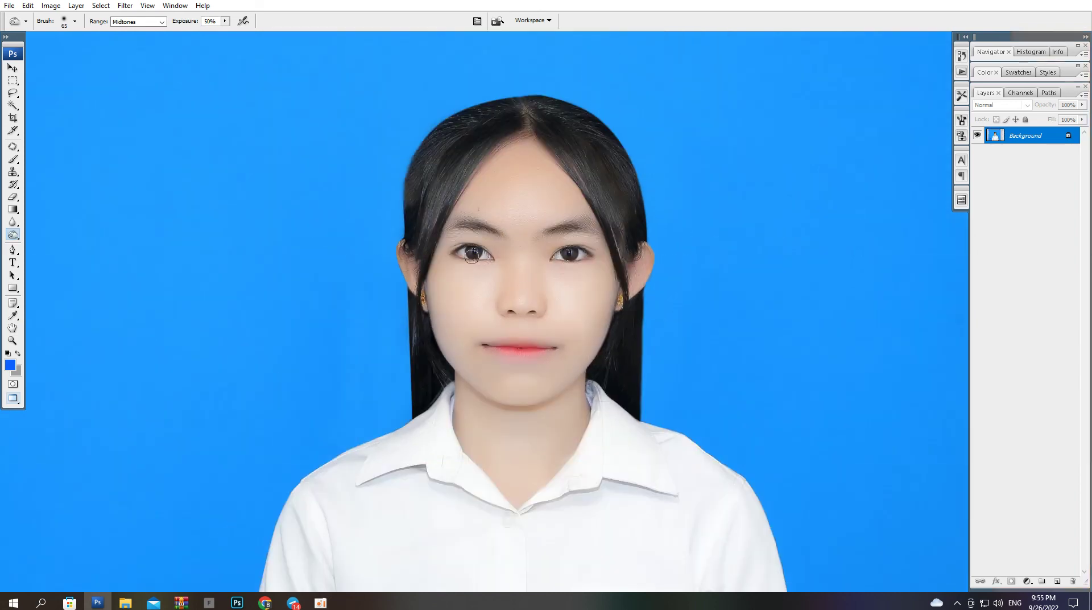
left_click_drag(505, 231, 462, 228)
left_click_drag(564, 231, 591, 230)
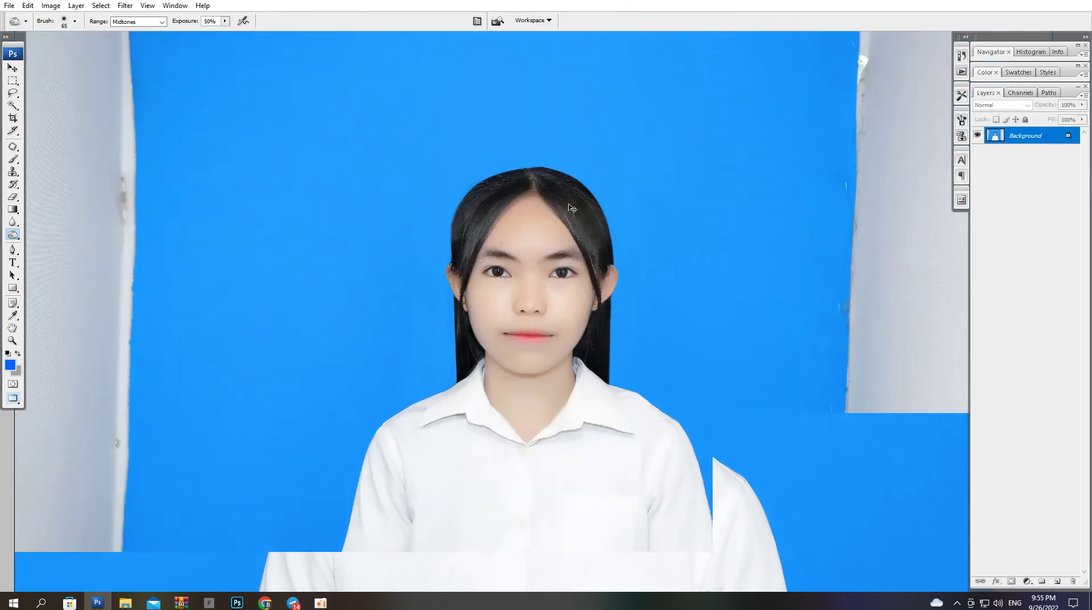
key("ctrl+minus")
left_click_drag(655, 468, 655, 471)
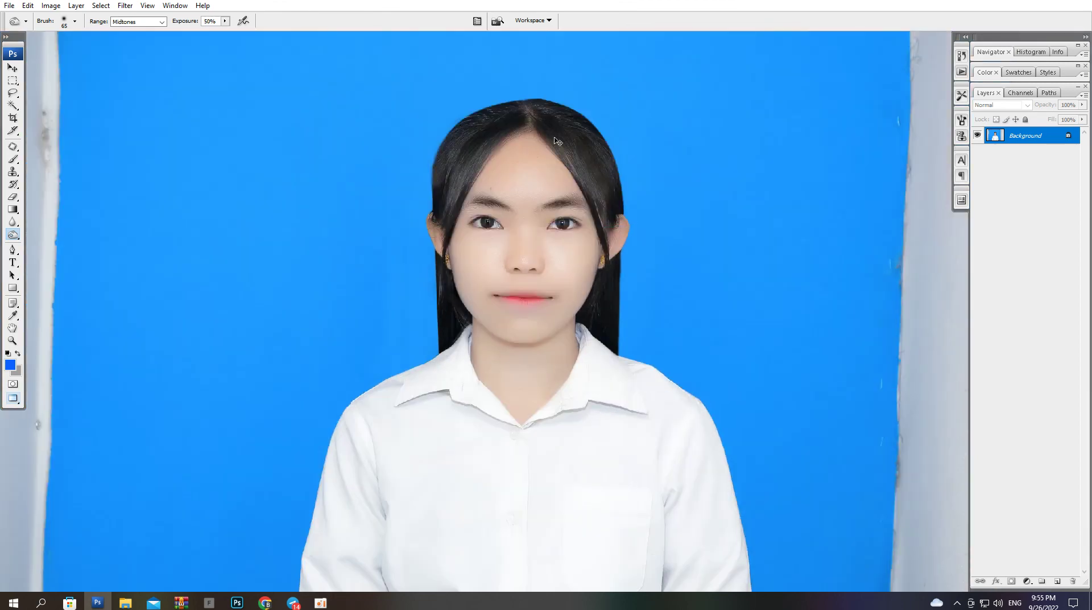
- Refine the portrait's contours with the Liquify filter, using brush size 468, density 50 and pressure 49
key("shift+ctrl+x")
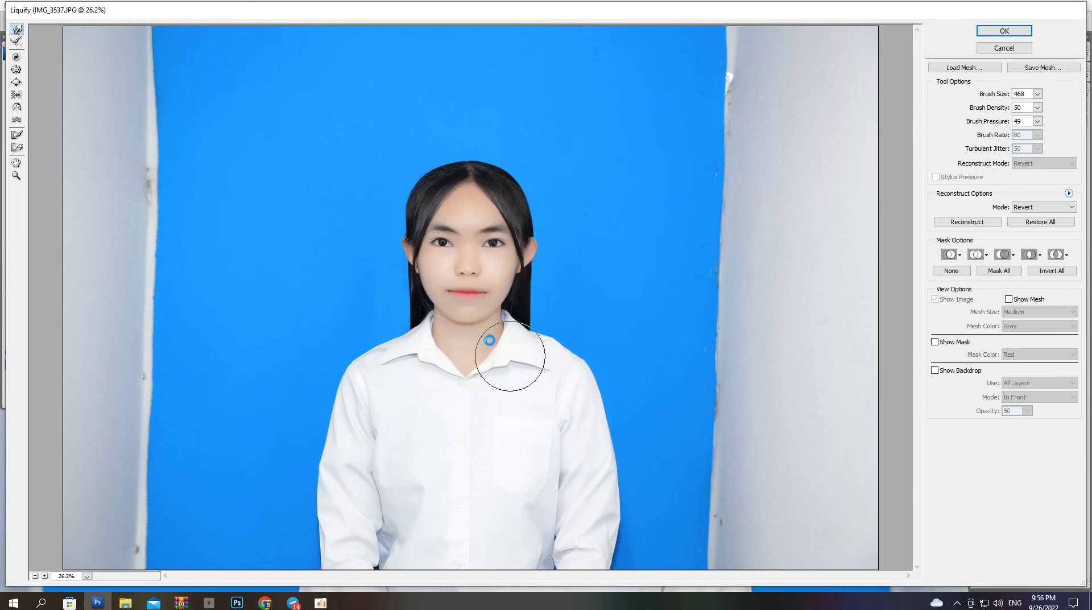
key("Return")
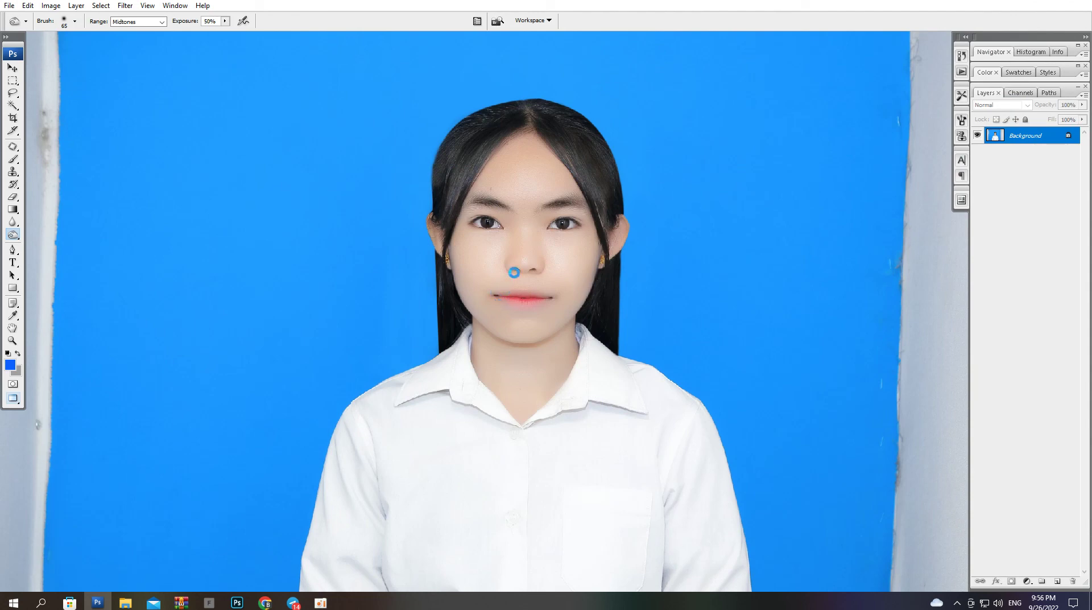
key("ctrl+plus")
key("ctrl+plus")
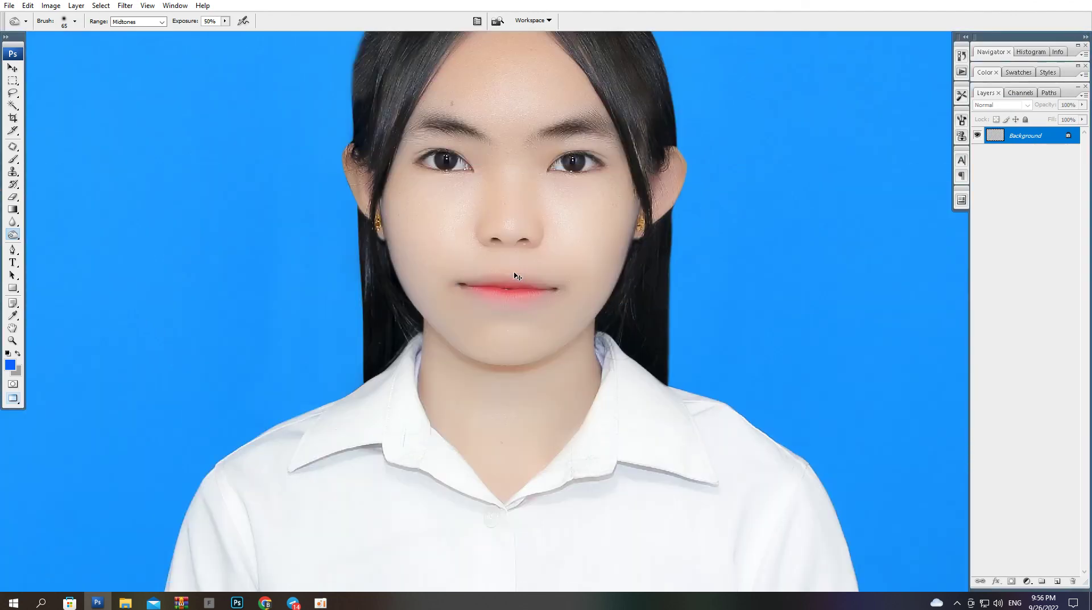
key("ctrl+minus")
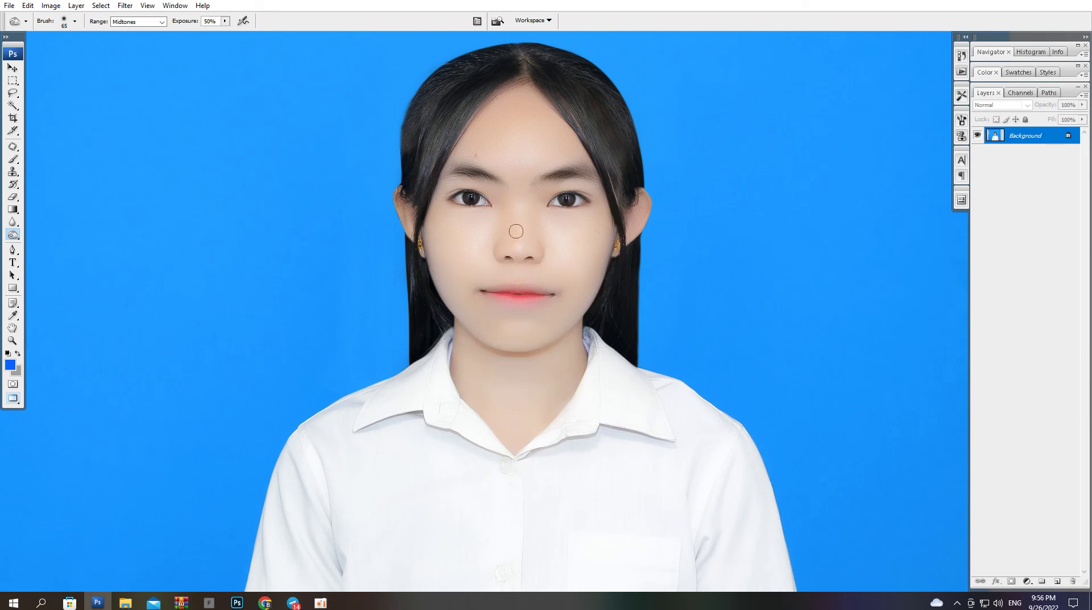
key("w")
left_click(500, 236)
key("ctrl+d")
key("ctrl+minus")
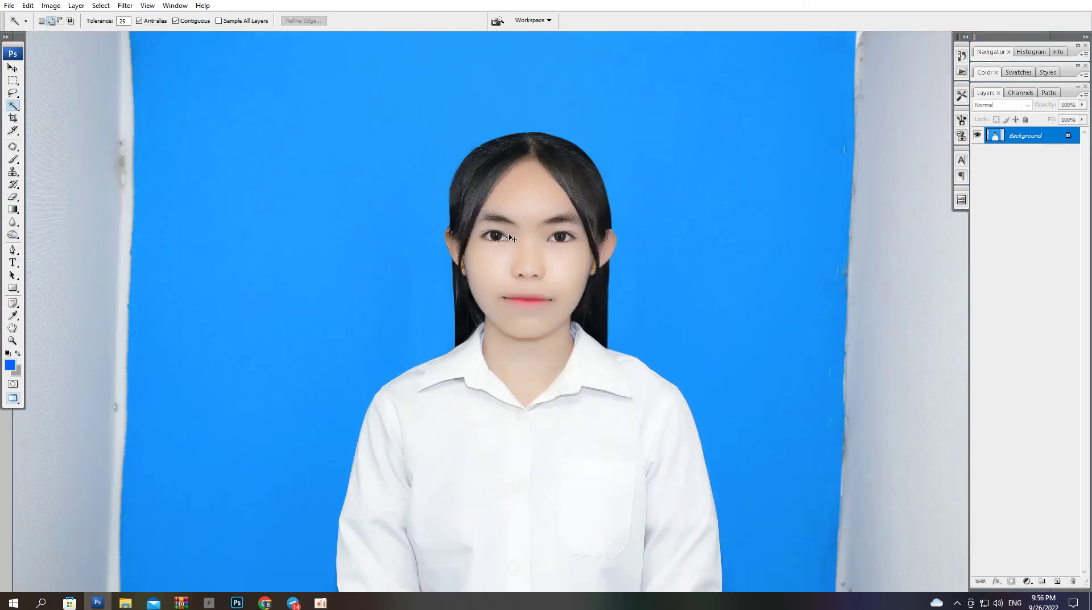
key("ctrl+plus")
- Switch to the Crop tool with a 3.3 cm by 4.3 cm frame at 300 pixels/inch
key("c")
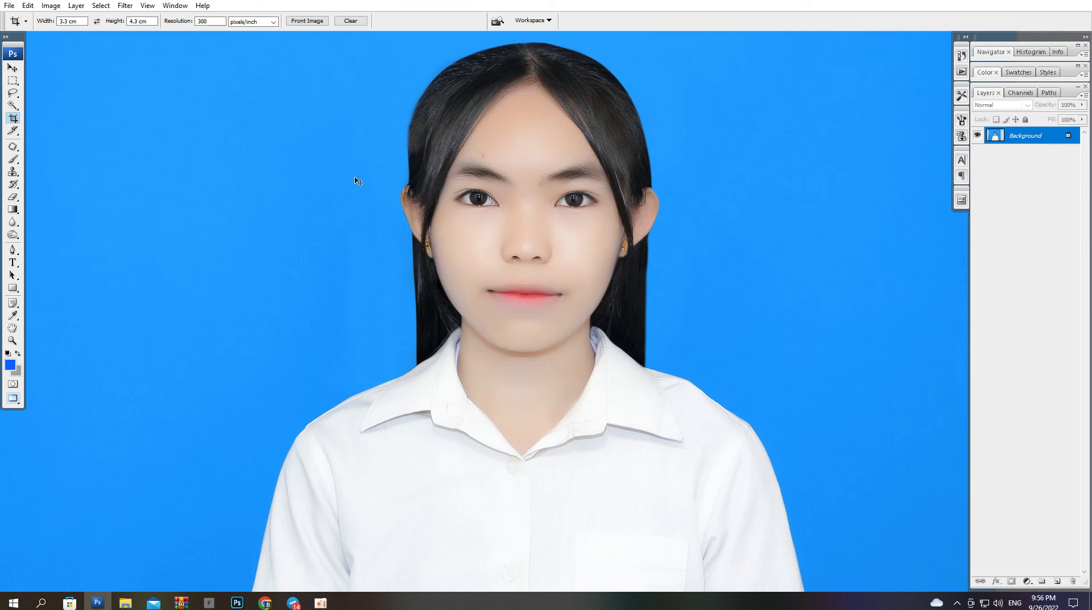
key("ctrl+plus")
left_click_drag(349, 177, 411, 271)
key("ctrl+plus")
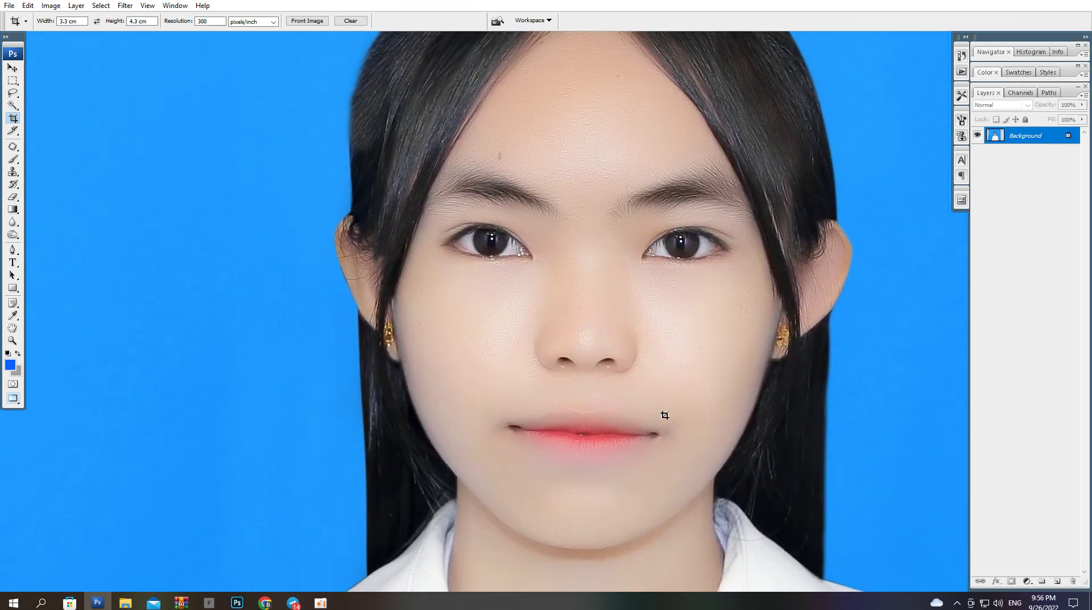